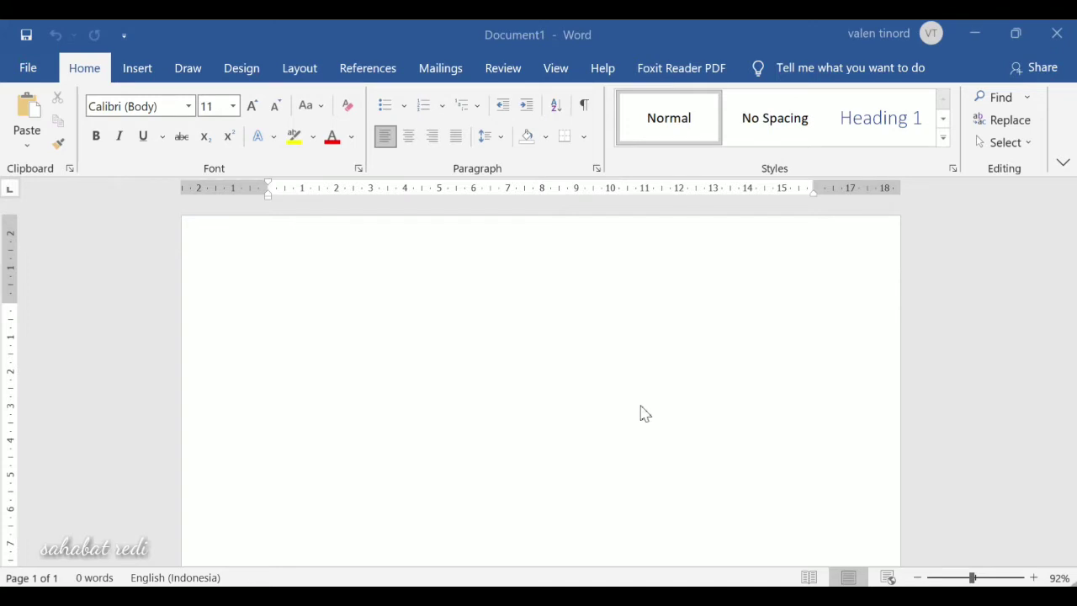
- Insert a table with 5 columns and 4 rows at the start of the blank document
{"action": "left_click", "coordinate": [138, 70]}
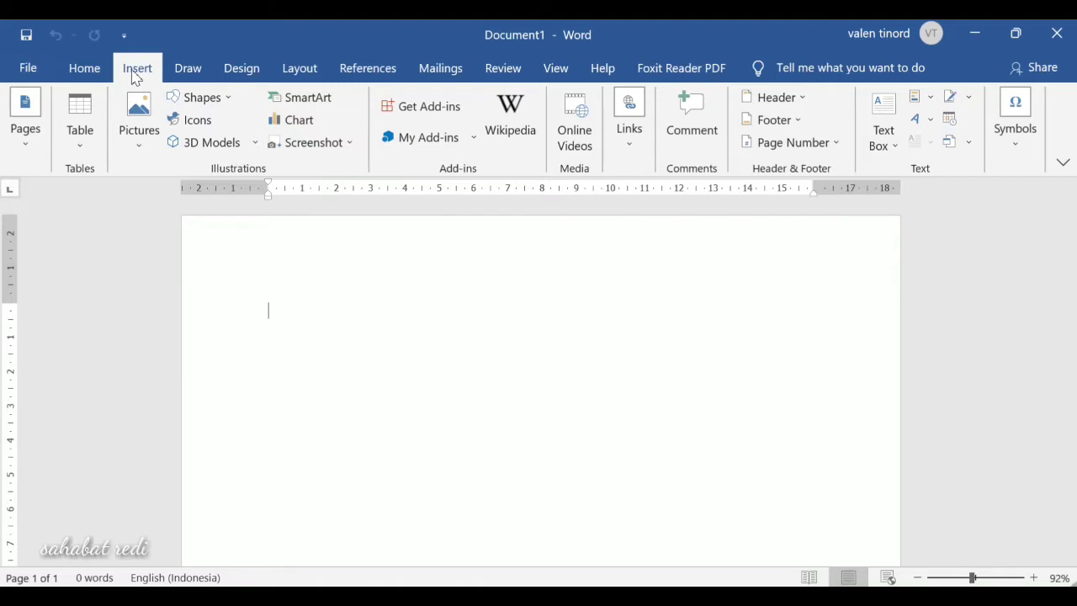
{"action": "left_click", "coordinate": [83, 152]}
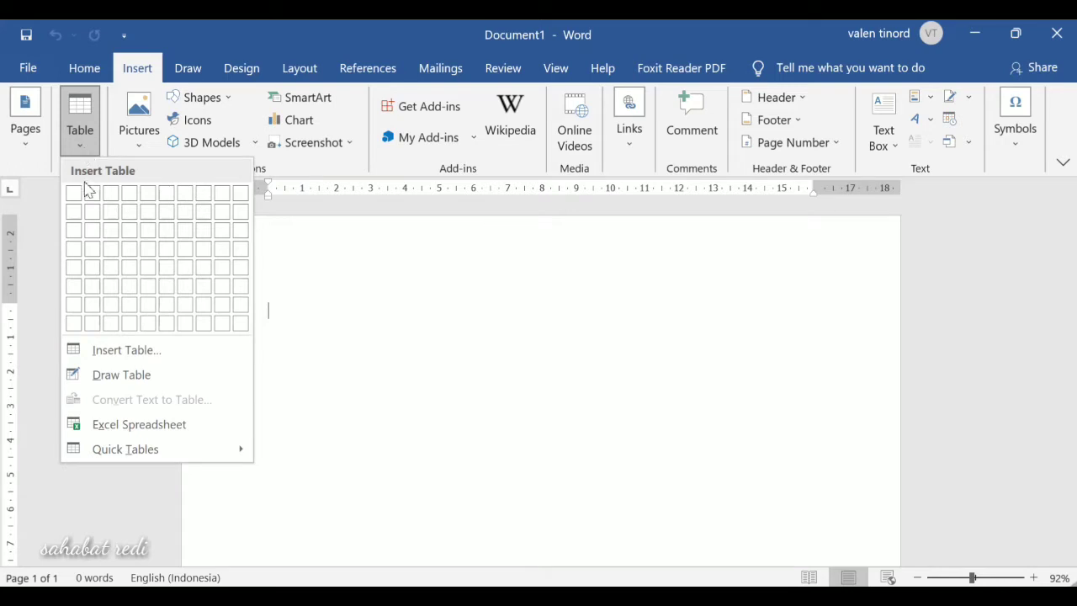
{"action": "left_click", "coordinate": [124, 352]}
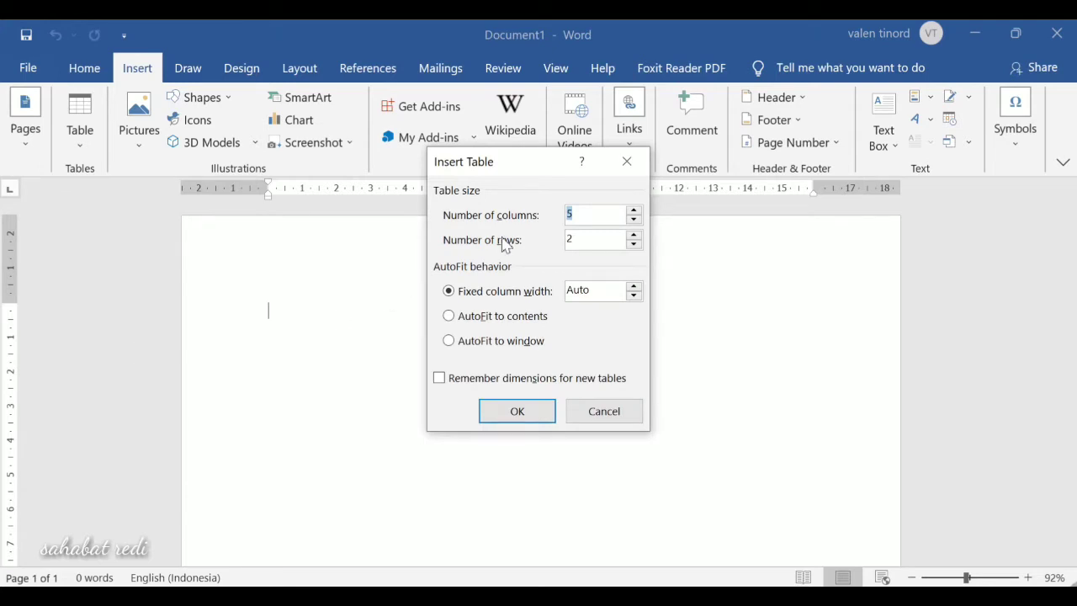
{"action": "left_click", "coordinate": [586, 239]}
{"action": "key", "text": "BackSpace"}
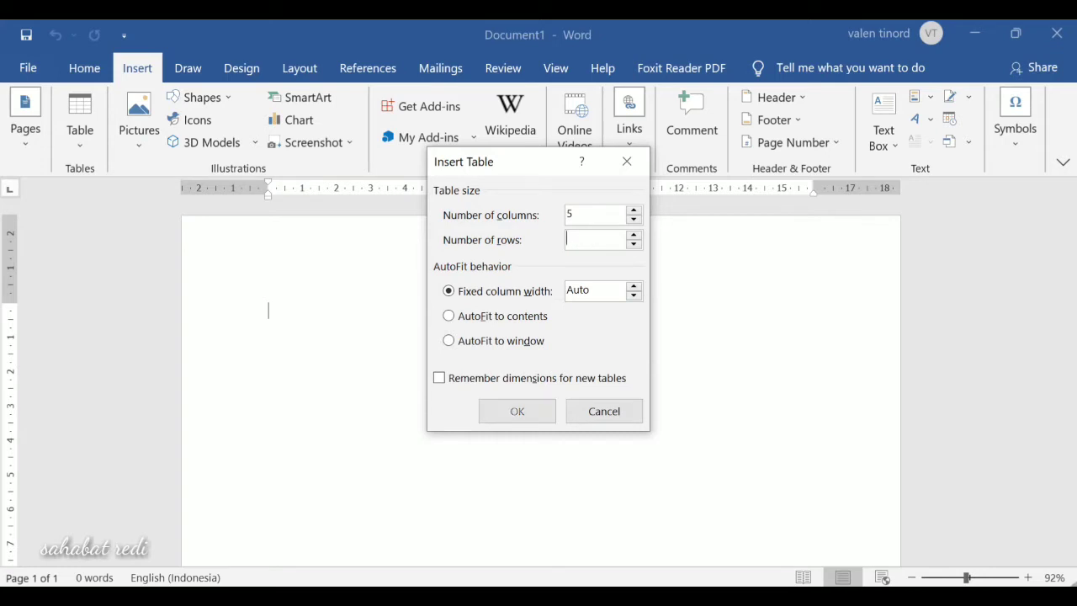
{"action": "type", "text": "4"}
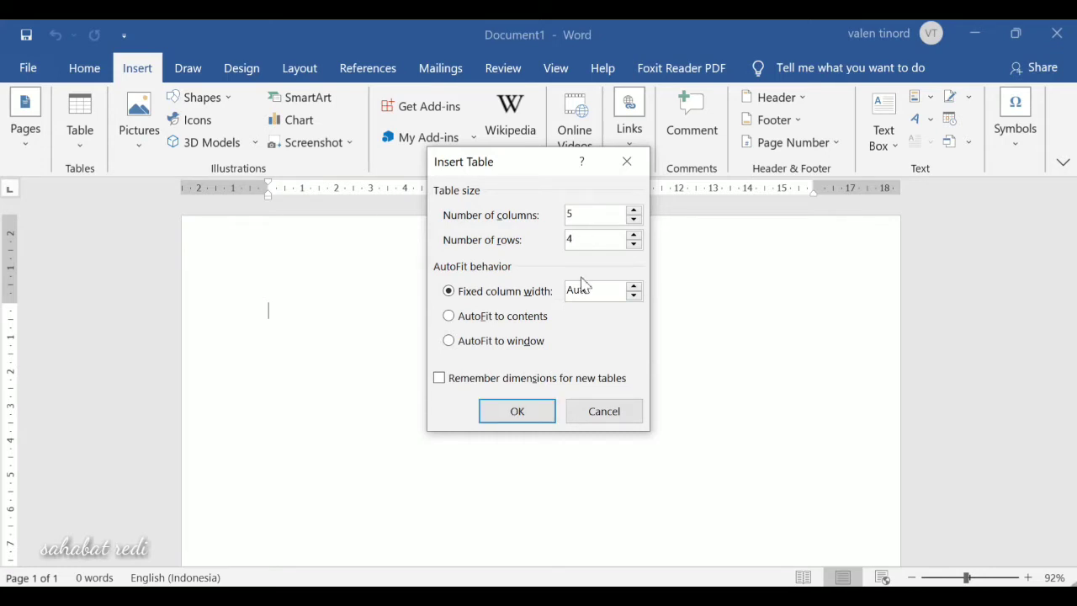
{"action": "left_click", "coordinate": [539, 425]}
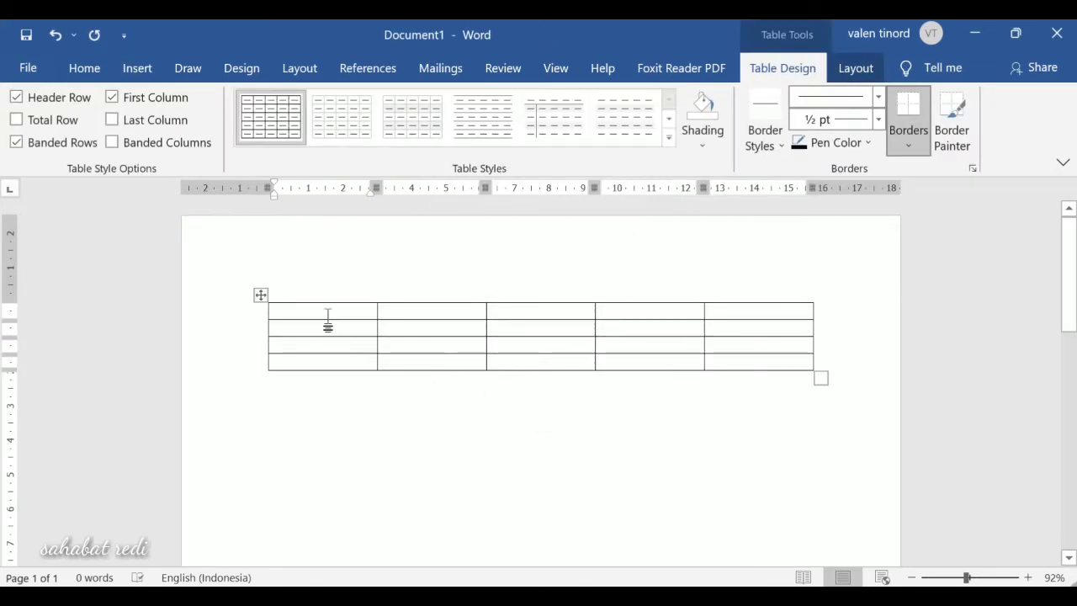
- Fill the first three header cells of the table with No, Nama Siswa and Ulangan harian 1
{"action": "type", "text": "No"}
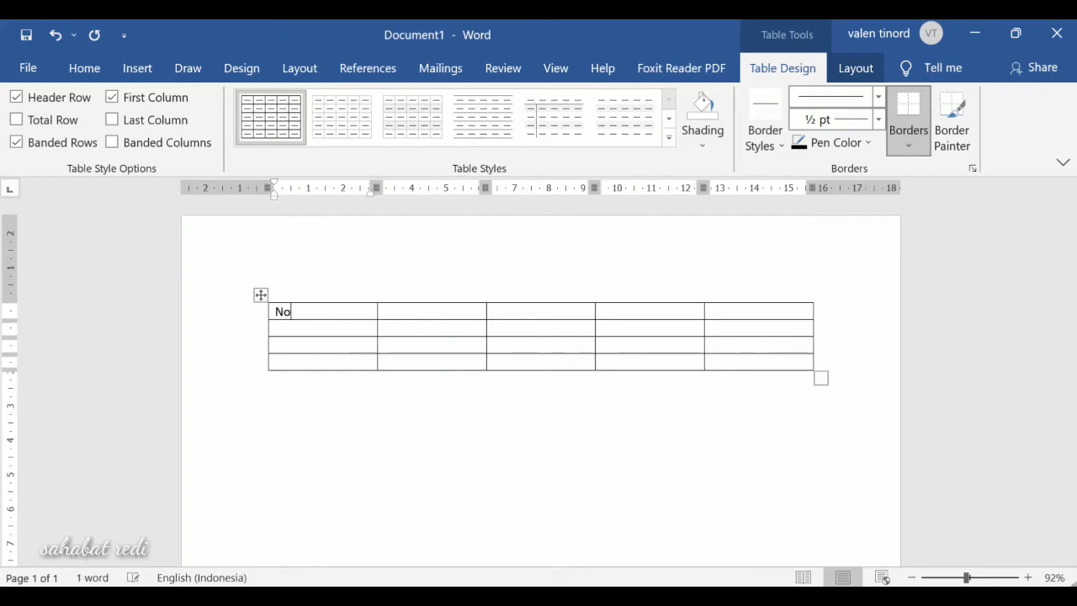
{"action": "left_click", "coordinate": [450, 317]}
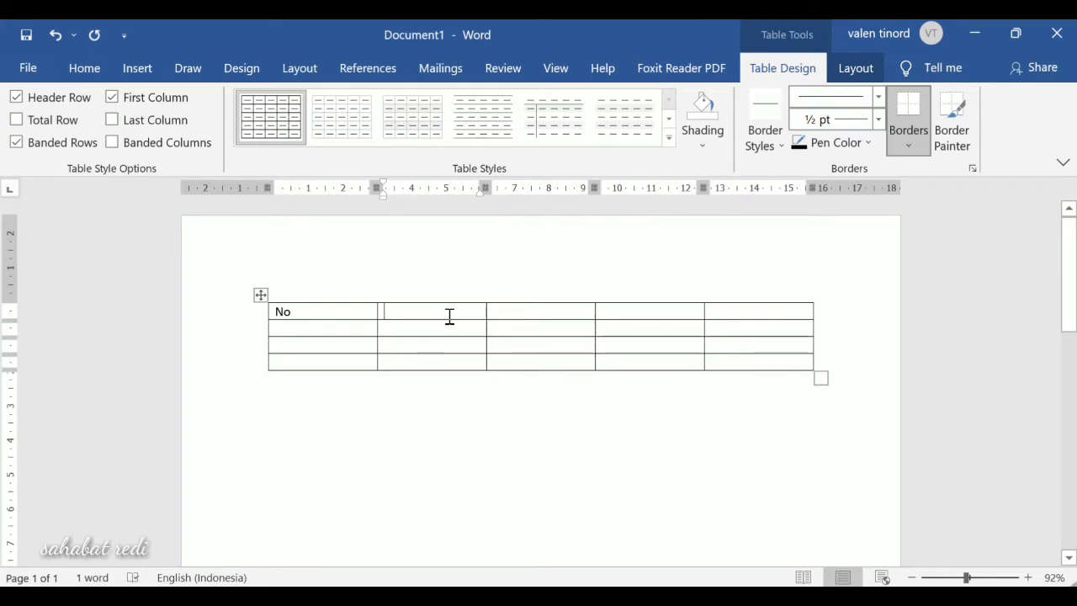
{"action": "type", "text": "Nama"}
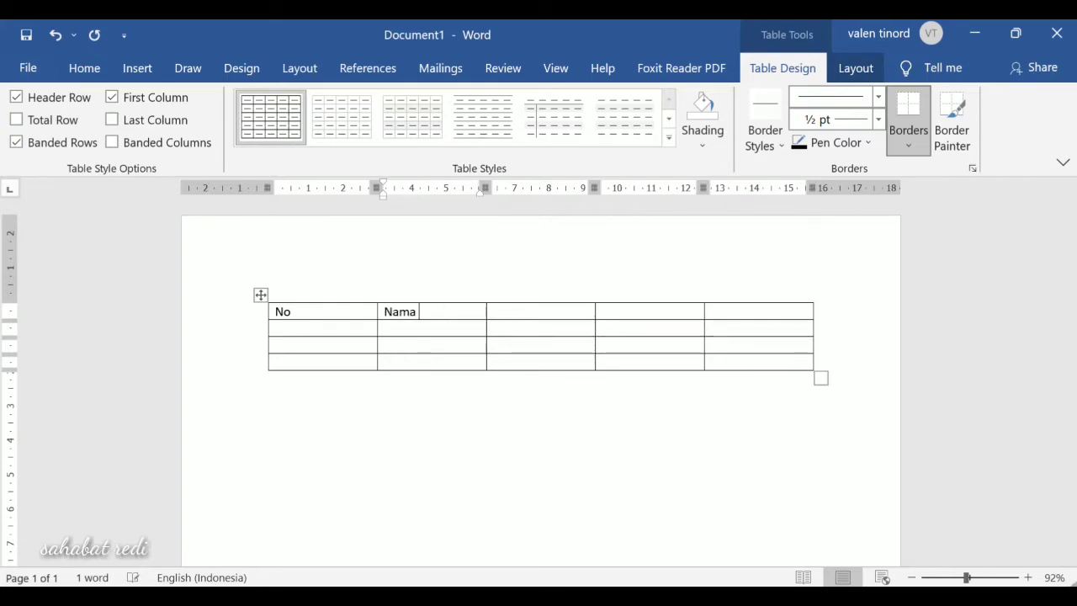
{"action": "type", "text": " Siswa"}
{"action": "left_click", "coordinate": [541, 315]}
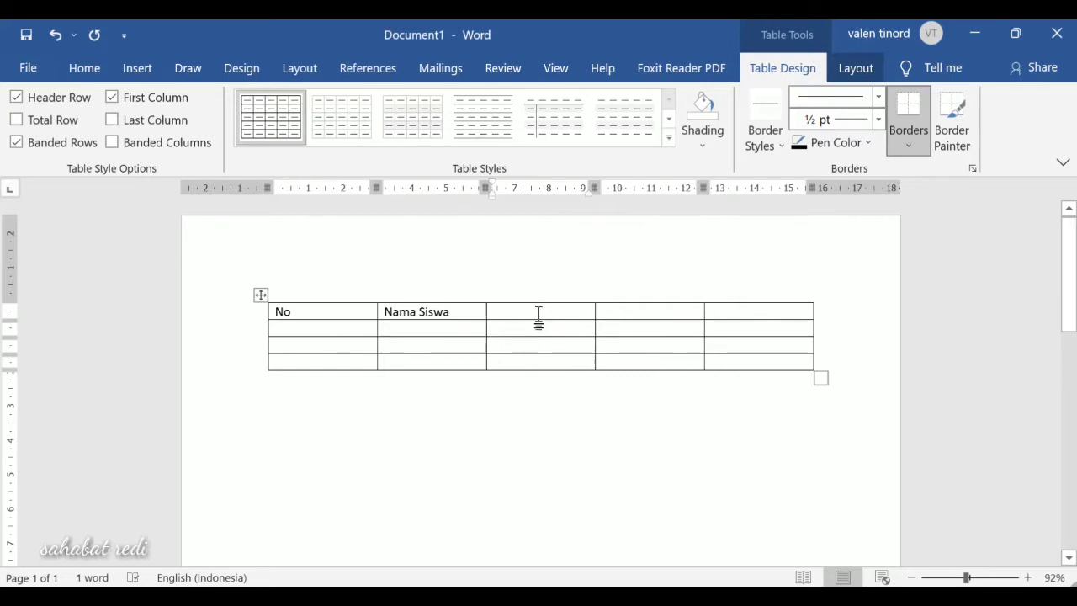
{"action": "type", "text": "Ulangan"}
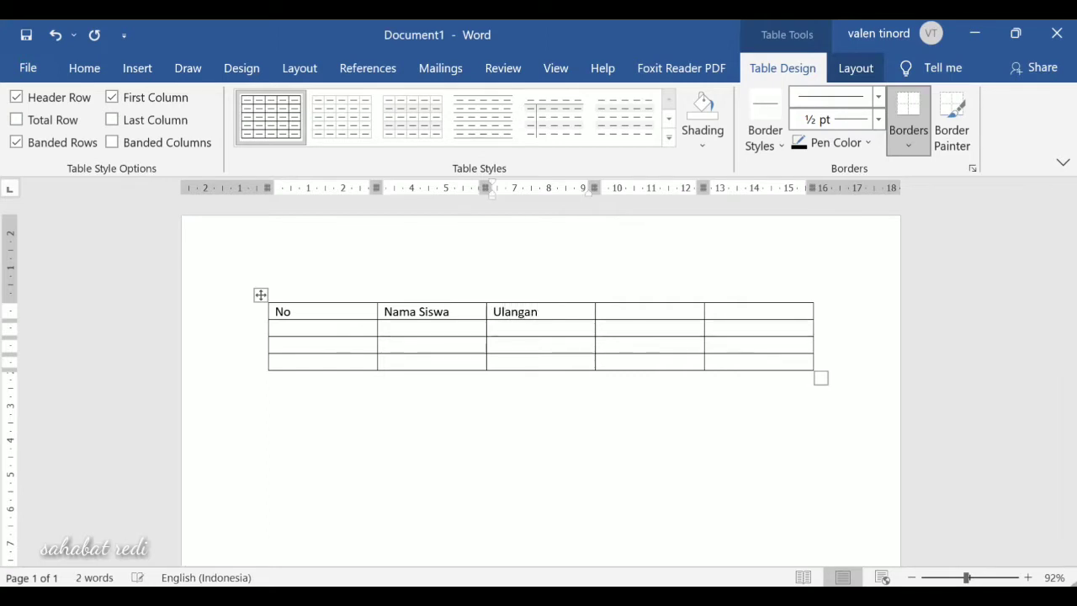
{"action": "type", "text": " harian 1"}
- Copy the Ulangan harian 1 header into the fourth header cell and change it to Ulangan harian 2
{"action": "left_click_drag", "start_coordinate": [591, 311], "coordinate": [496, 308]}
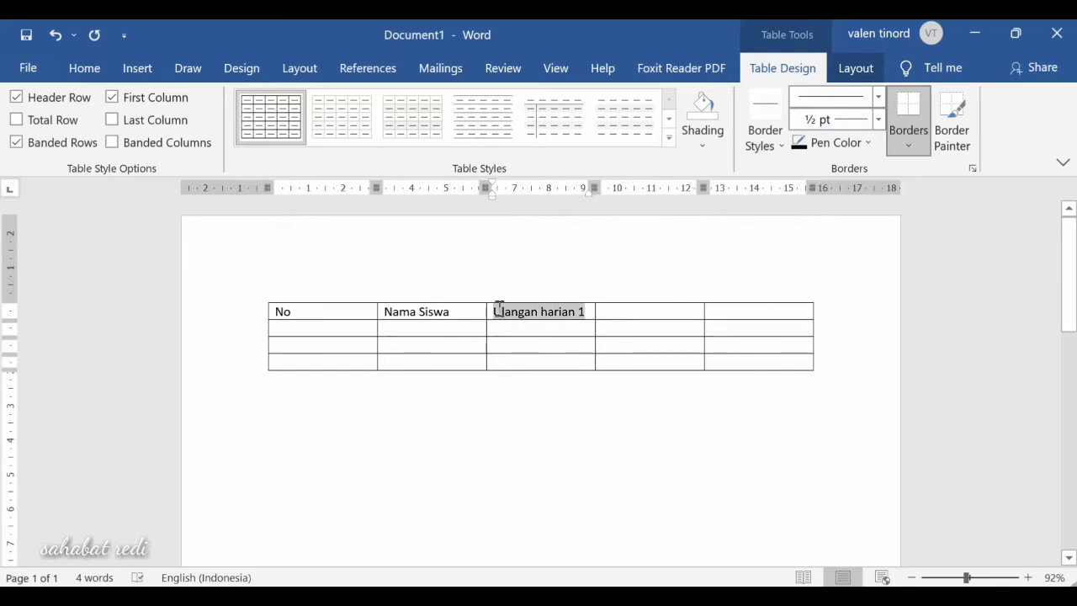
{"action": "right_click", "coordinate": [518, 313]}
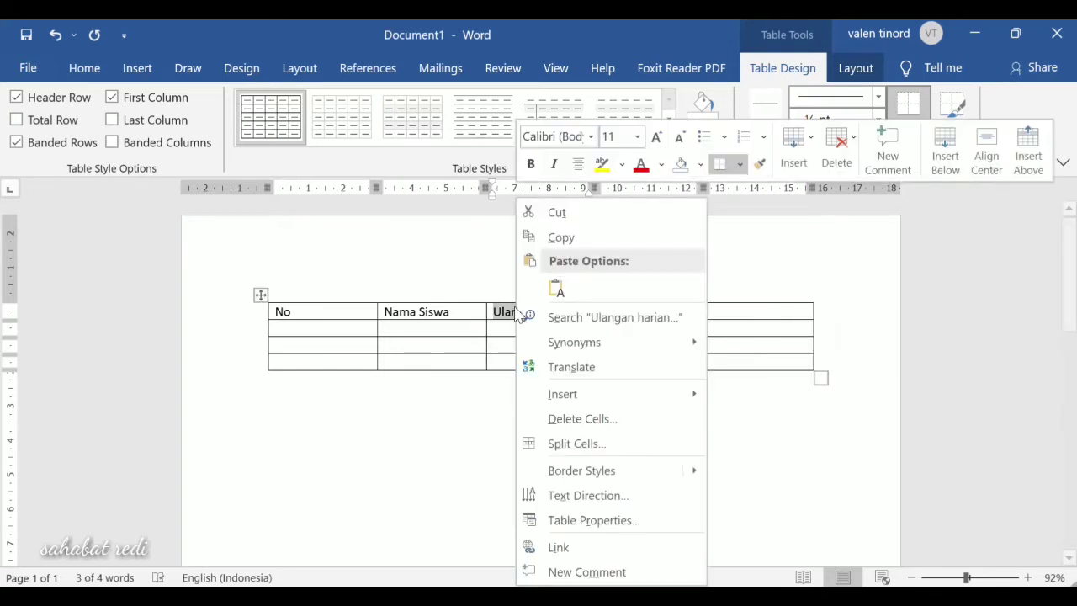
{"action": "left_click", "coordinate": [551, 242]}
{"action": "left_click", "coordinate": [629, 312]}
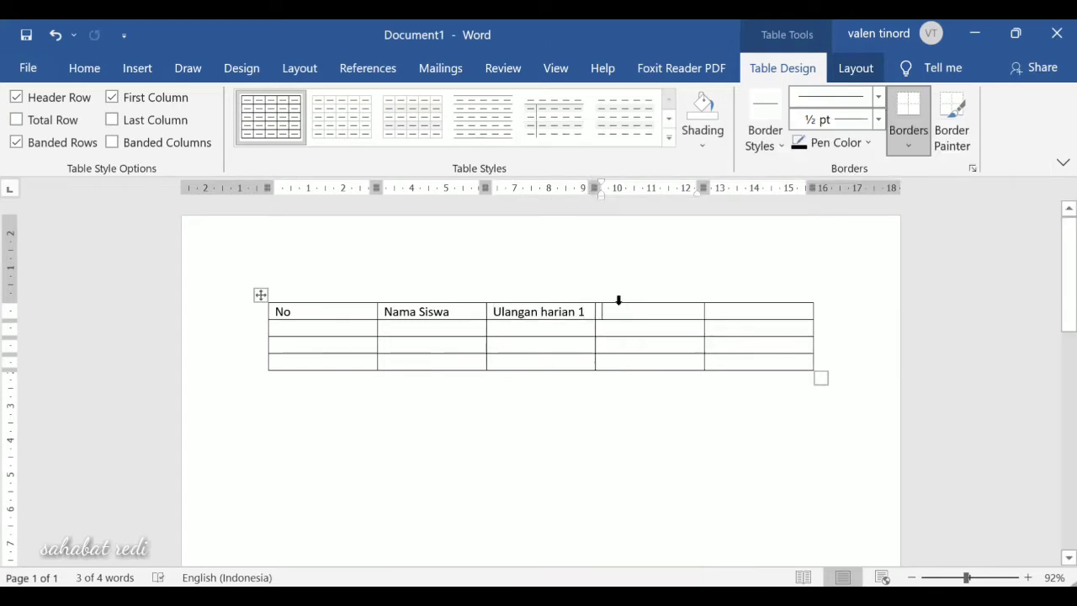
{"action": "key", "text": "ctrl+v"}
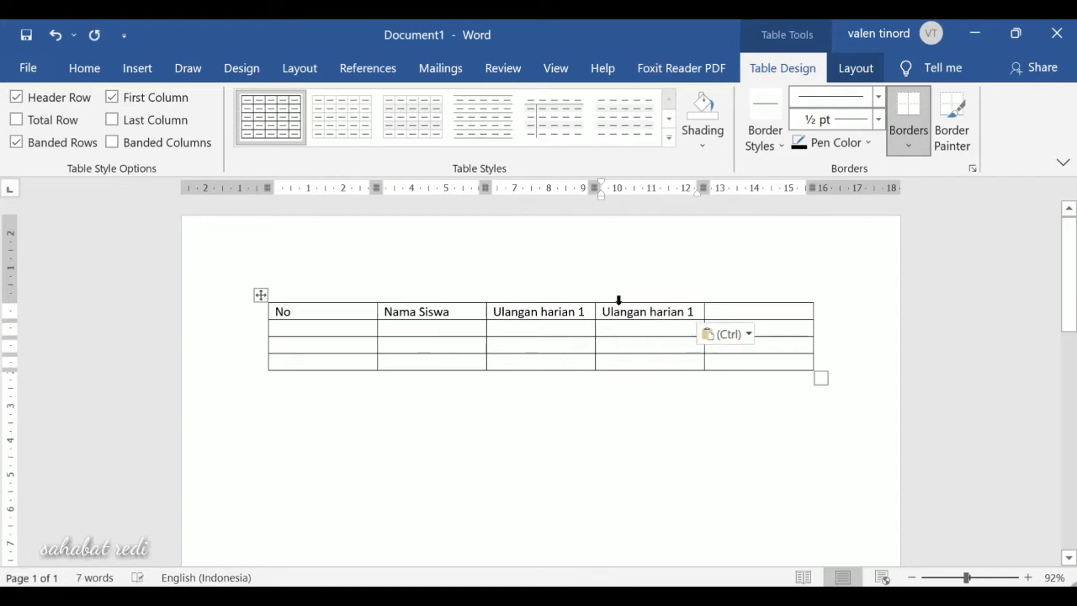
{"action": "key", "text": "BackSpace"}
{"action": "type", "text": "2"}
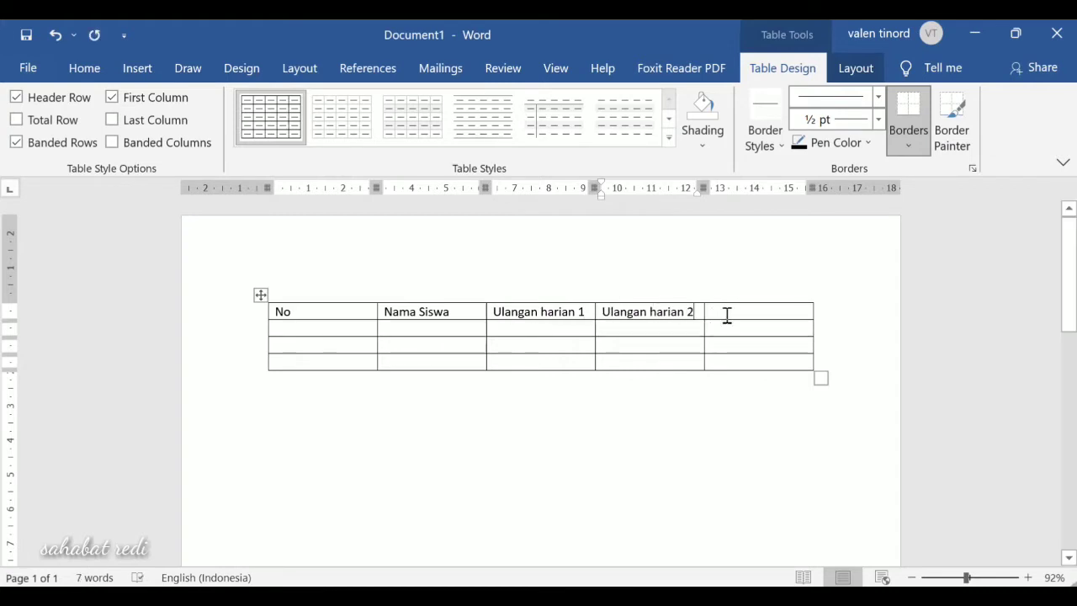
- Paste the copied header into the fifth header cell and change it to Ulangan harian 3
{"action": "left_click", "coordinate": [727, 315]}
{"action": "key", "text": "ctrl+v"}
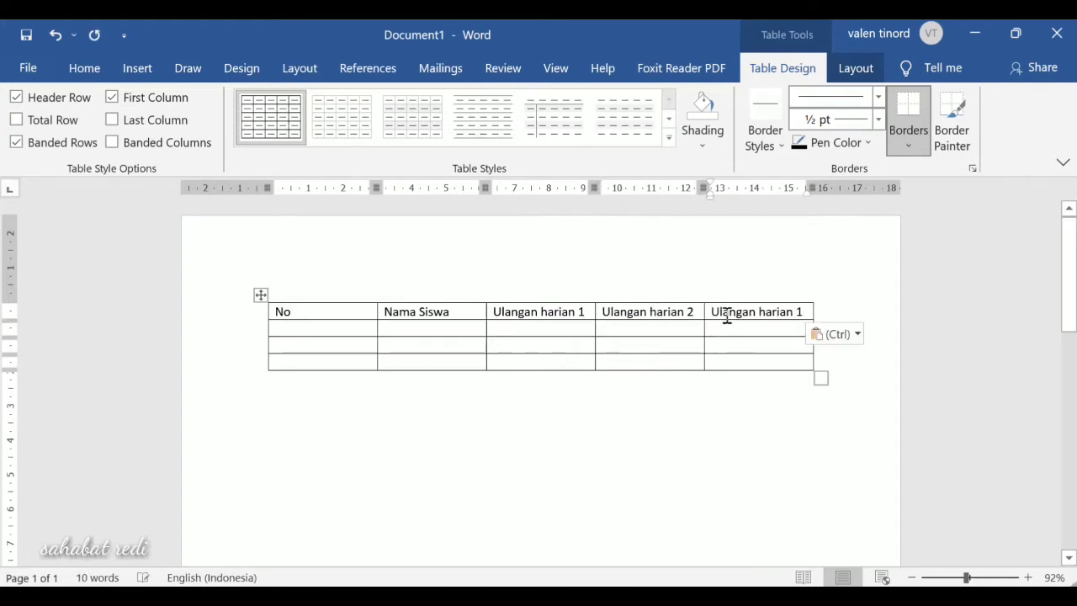
{"action": "key", "text": "BackSpace"}
{"action": "type", "text": "3"}
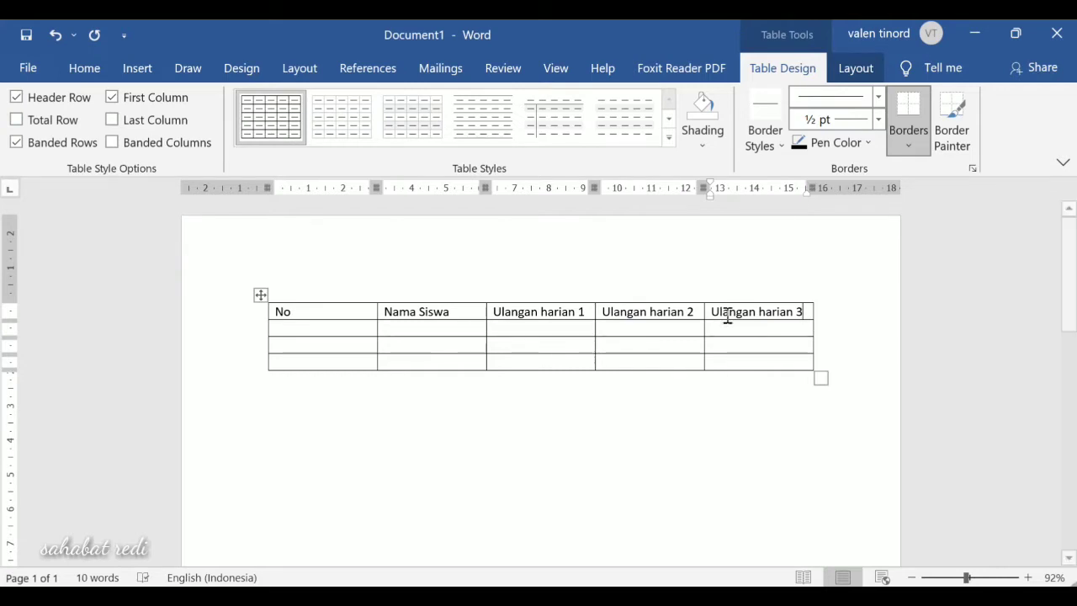
{"action": "left_click", "coordinate": [780, 381]}
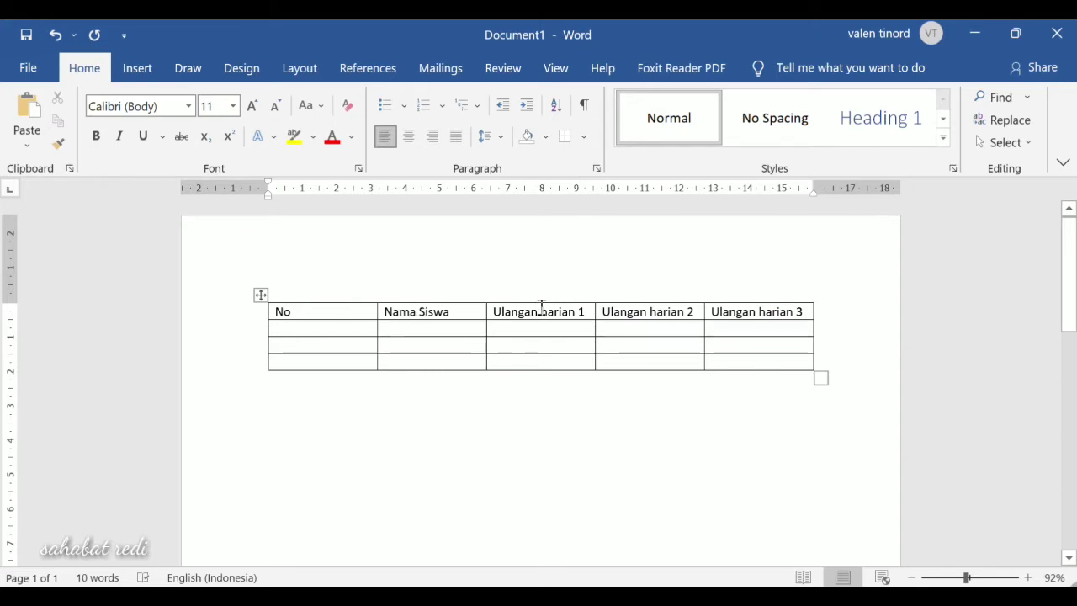
- Try inserting a column to the left of the Ulangan harian 2 column, and undo the insertion
{"action": "left_click", "coordinate": [642, 328]}
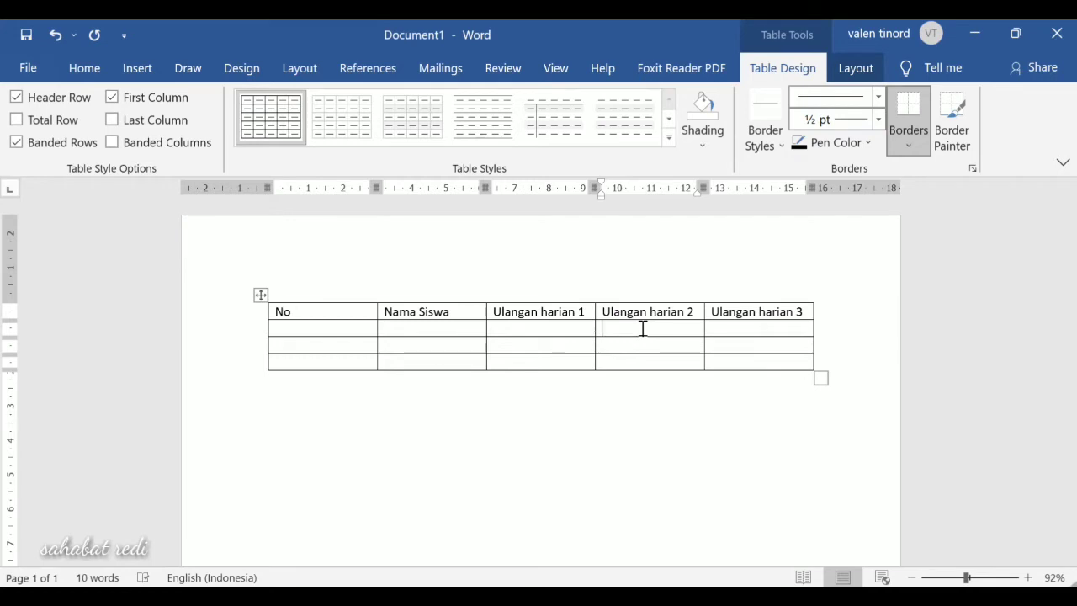
{"action": "right_click", "coordinate": [621, 336]}
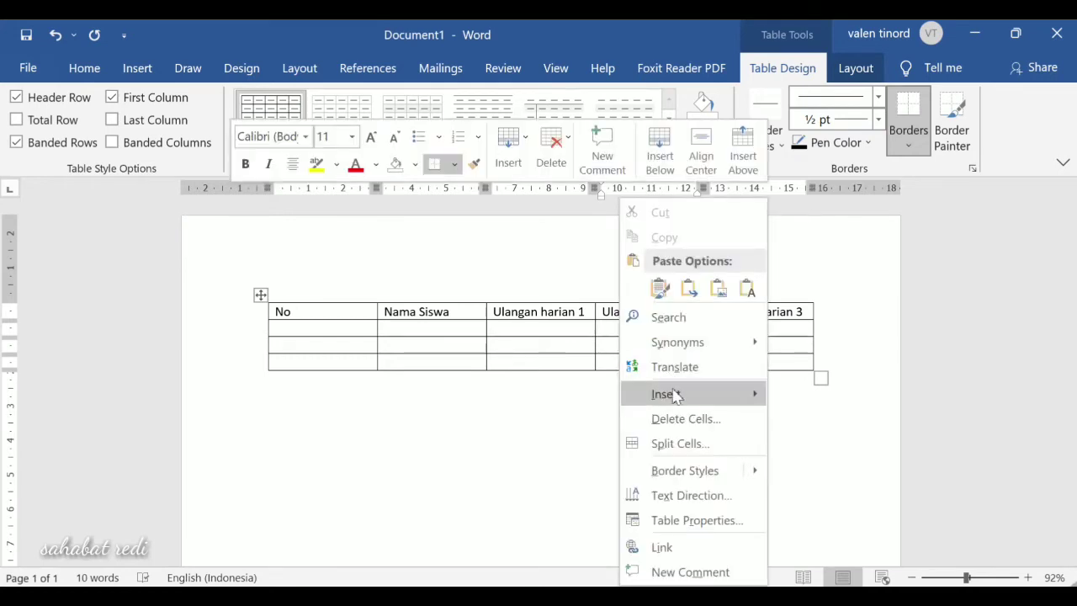
{"action": "mouse_move", "coordinate": [674, 396]}
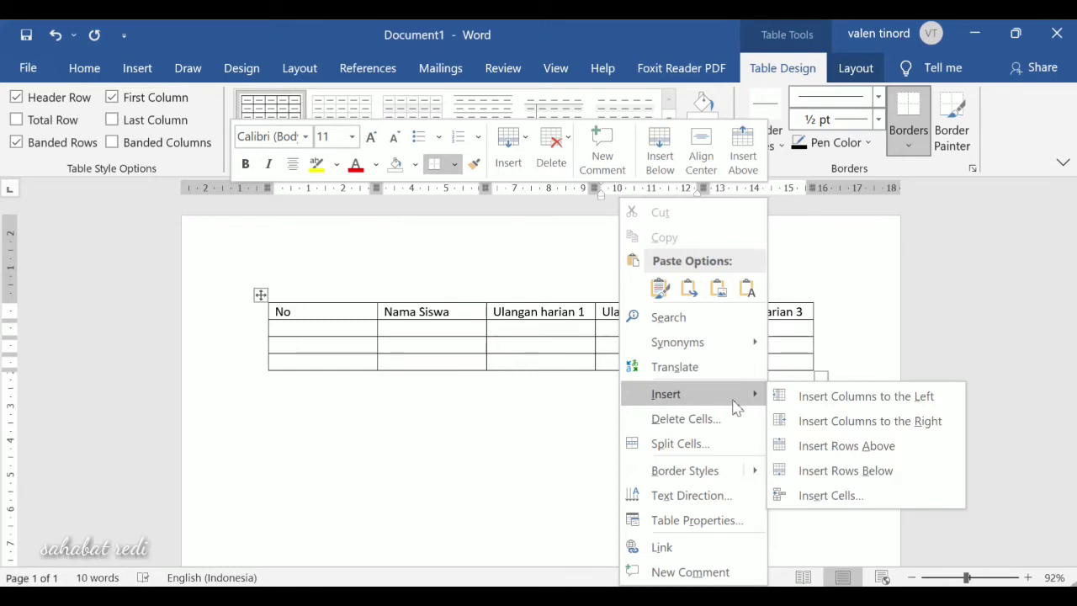
{"action": "left_click", "coordinate": [791, 400]}
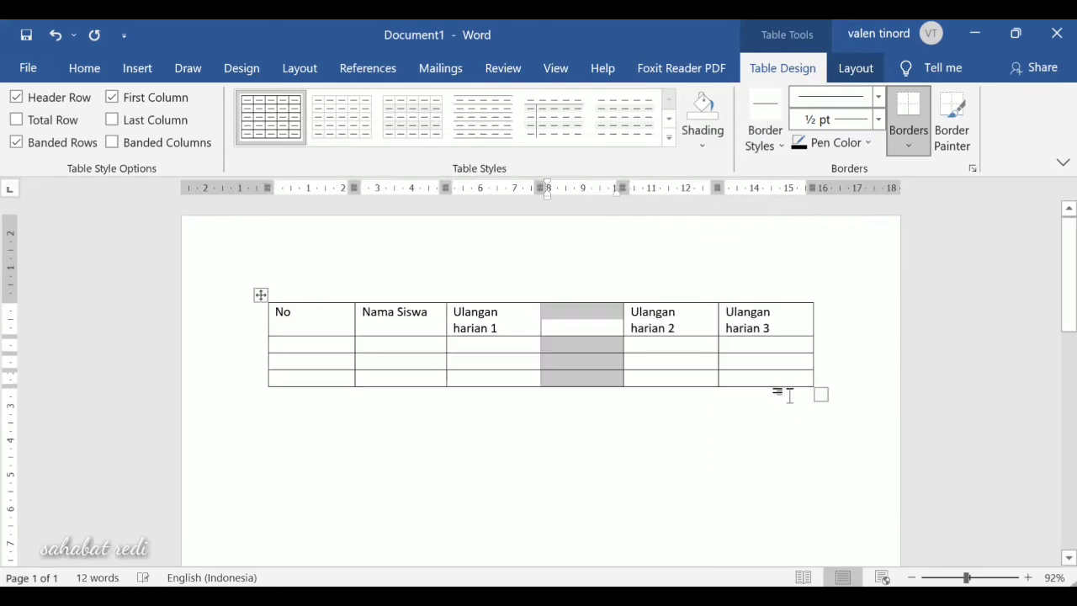
{"action": "left_click", "coordinate": [55, 35]}
- Try inserting a column to the right of the Ulangan harian 2 column, and undo the insertion
{"action": "right_click", "coordinate": [610, 335]}
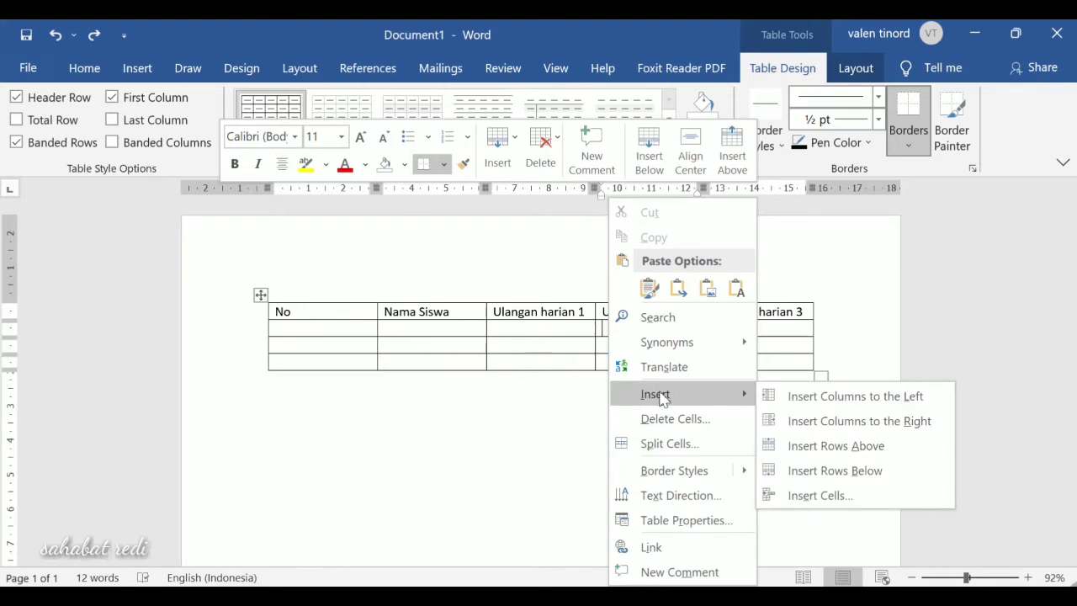
{"action": "left_click", "coordinate": [815, 431]}
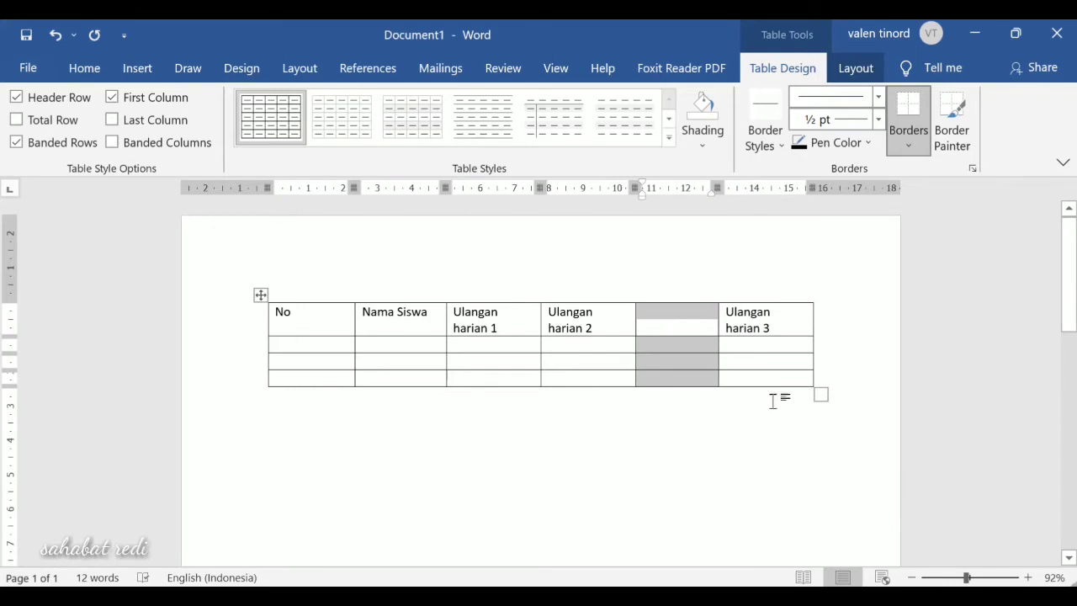
{"action": "left_click", "coordinate": [62, 39]}
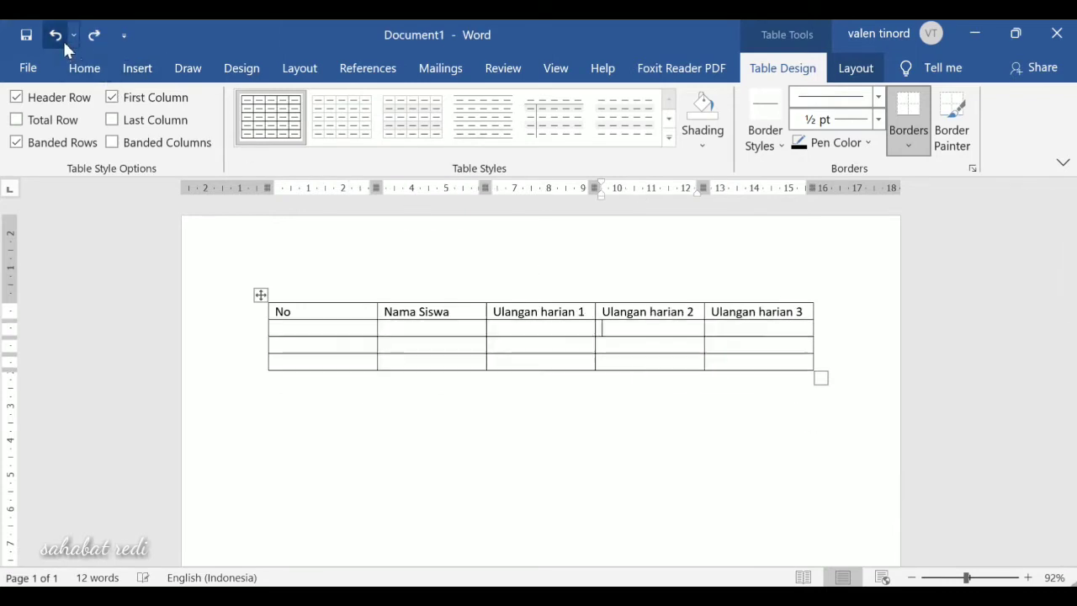
- Try inserting a row above the table's second row, and undo the insertion
{"action": "right_click", "coordinate": [622, 330]}
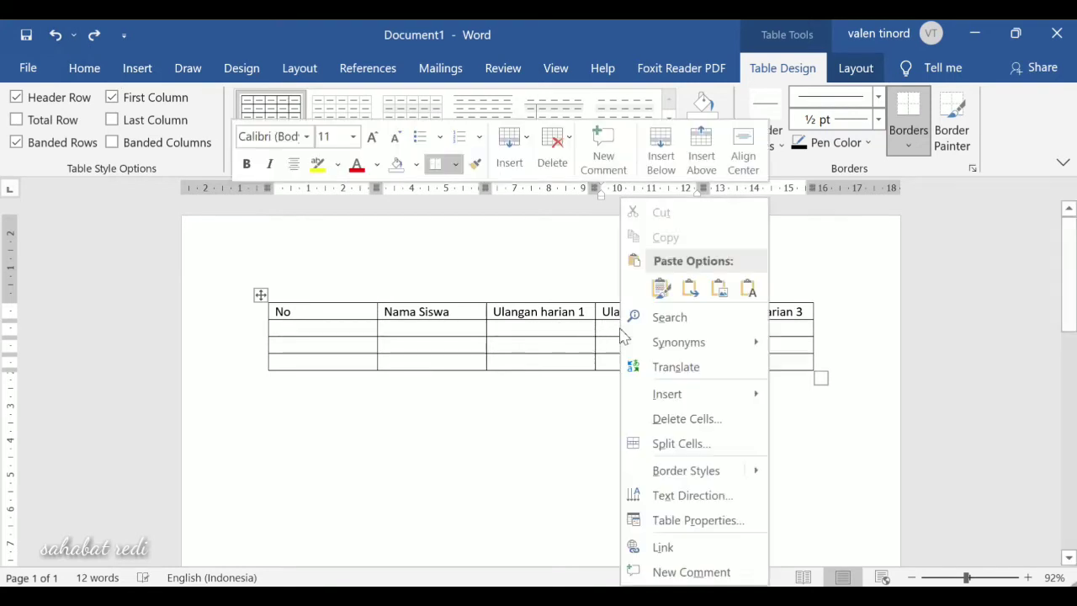
{"action": "mouse_move", "coordinate": [680, 403]}
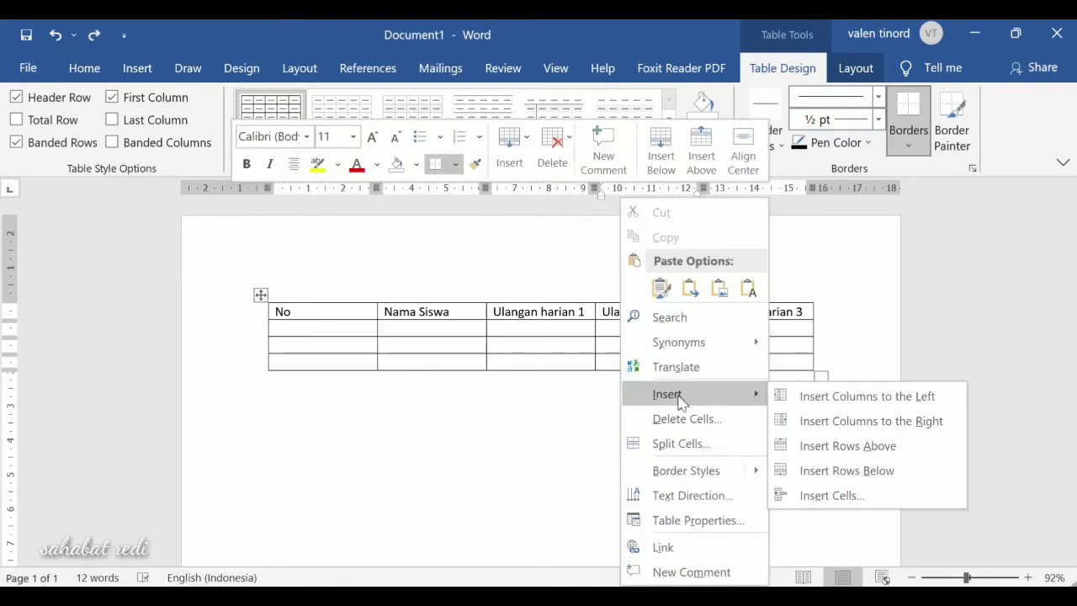
{"action": "left_click", "coordinate": [810, 455]}
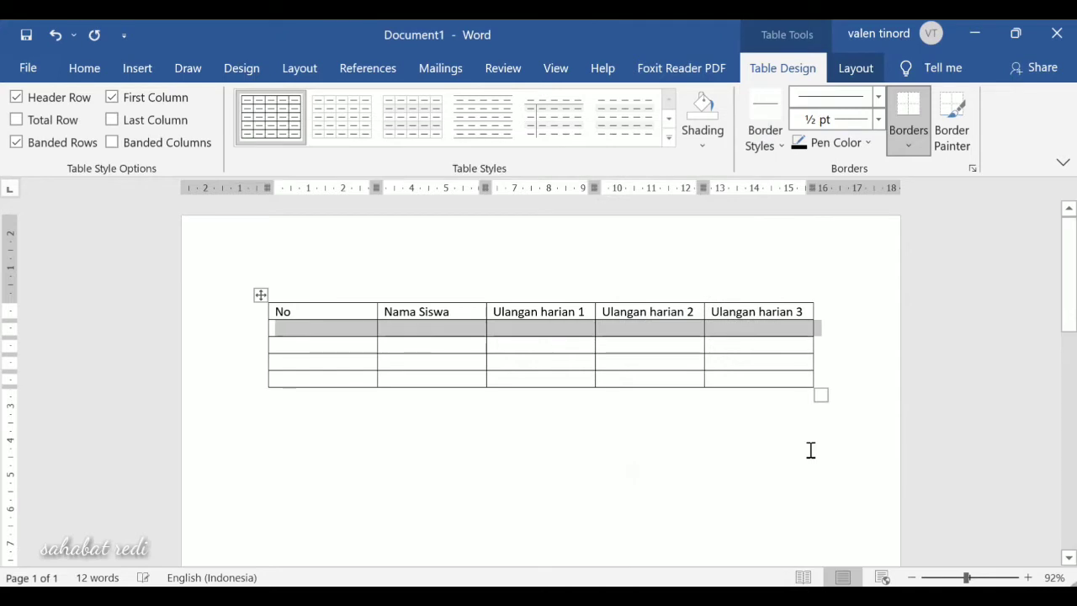
{"action": "left_click", "coordinate": [55, 35]}
- Try inserting a row below the table's second row, and undo the insertion
{"action": "left_click", "coordinate": [624, 329]}
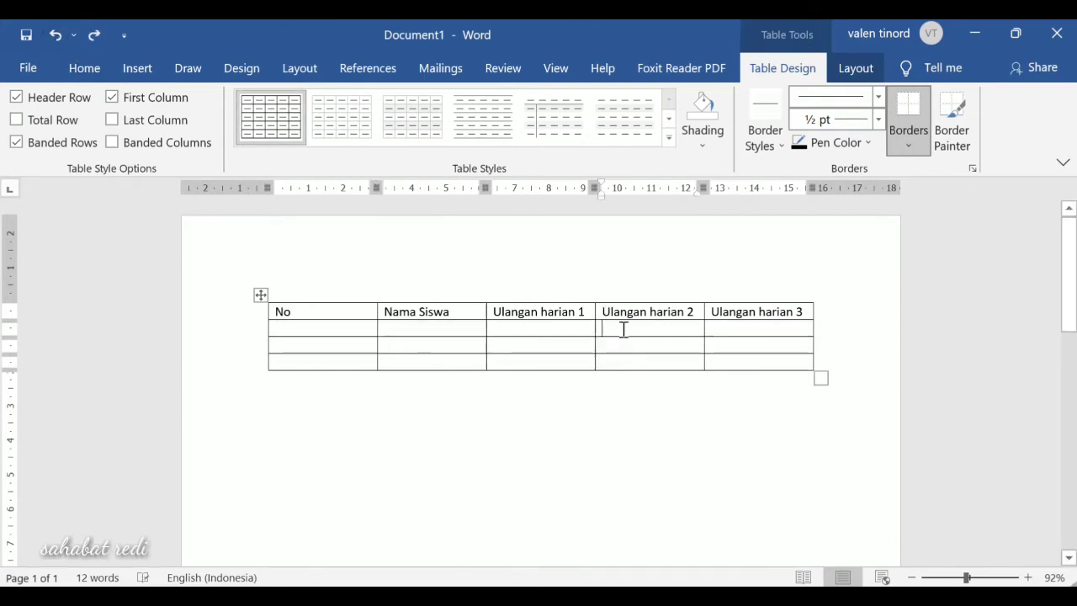
{"action": "right_click", "coordinate": [623, 329]}
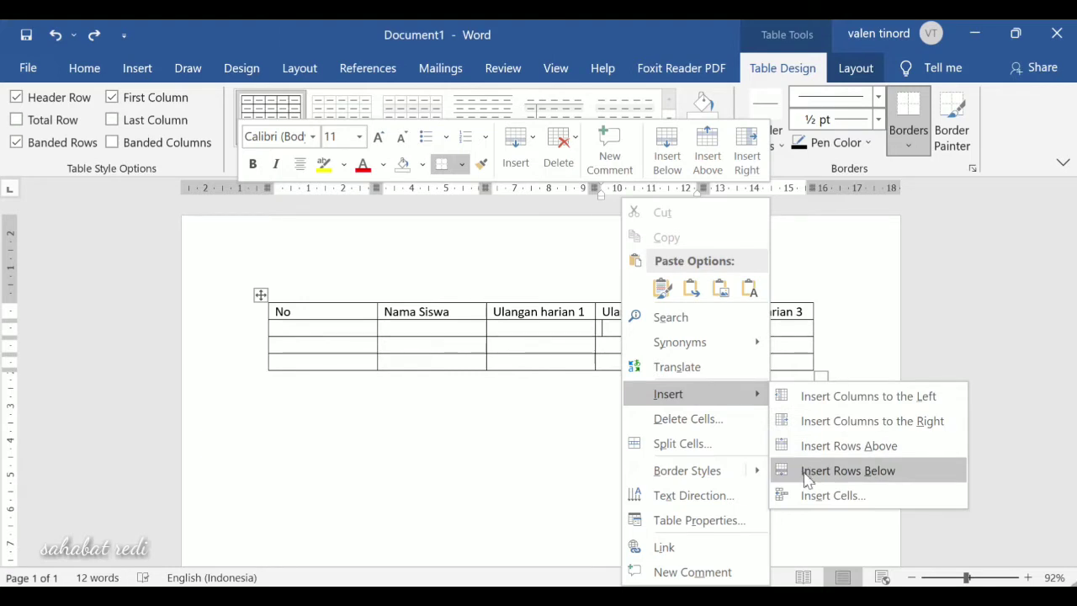
{"action": "left_click", "coordinate": [847, 470]}
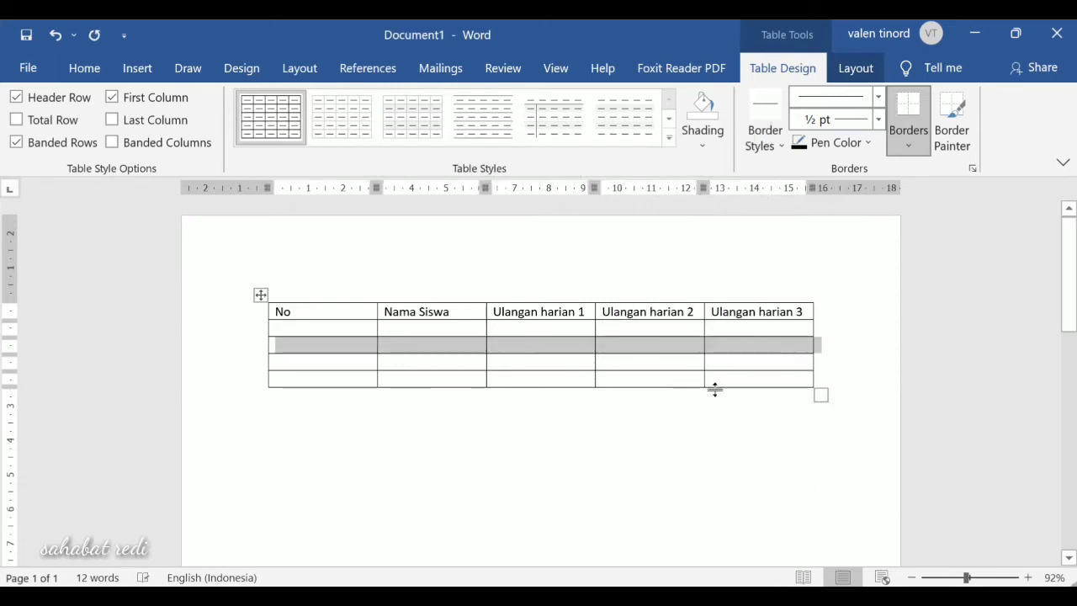
{"action": "left_click", "coordinate": [53, 35]}
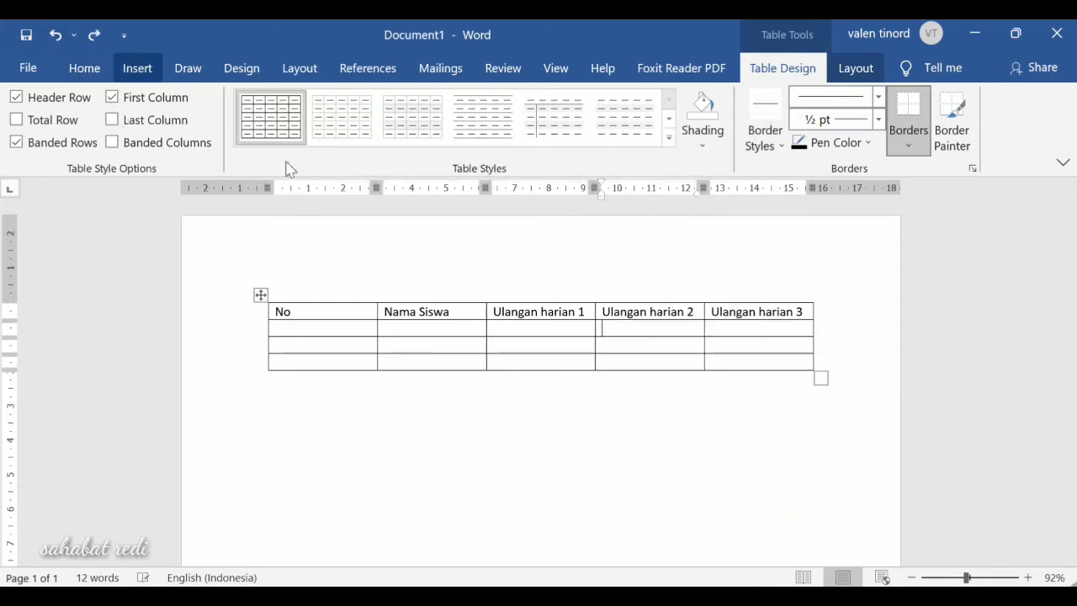
- Try inserting a cell in the second row under Ulangan harian 2 with existing cells shifted down, and undo the insertion
{"action": "right_click", "coordinate": [638, 334]}
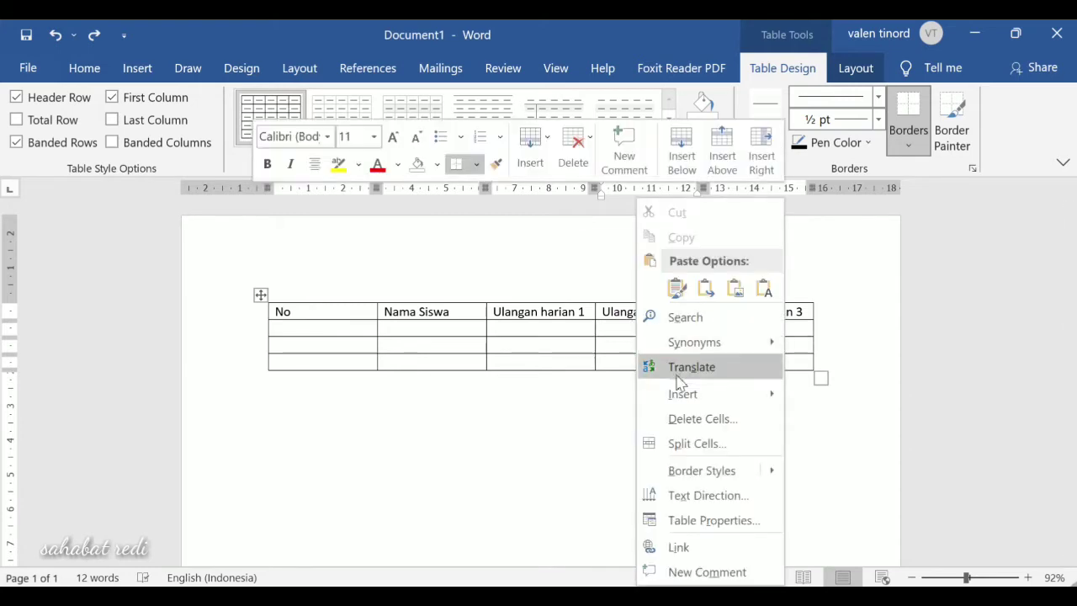
{"action": "mouse_move", "coordinate": [685, 394]}
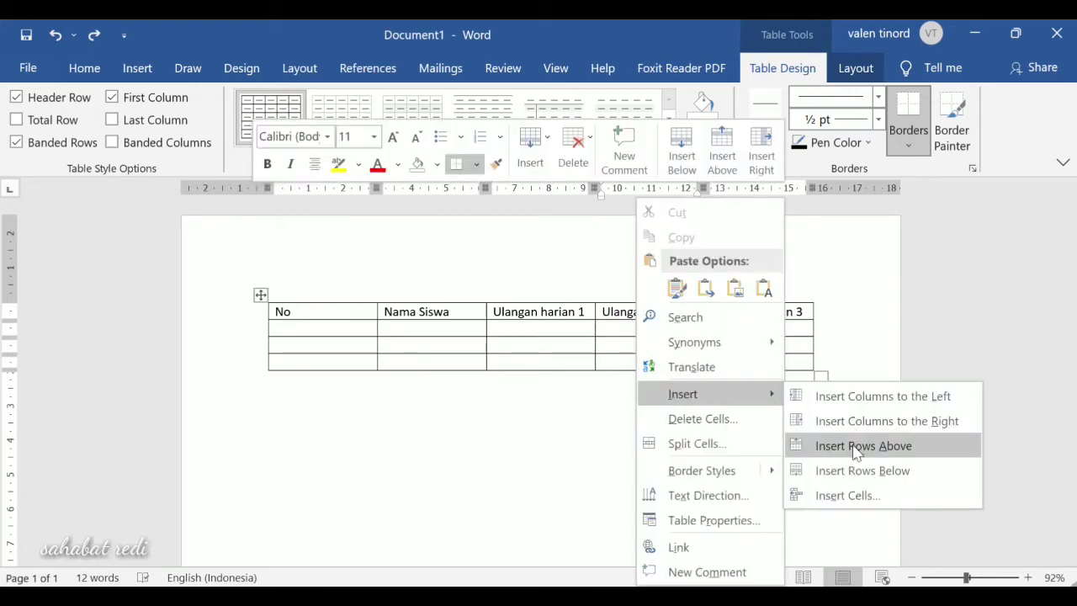
{"action": "left_click", "coordinate": [847, 496]}
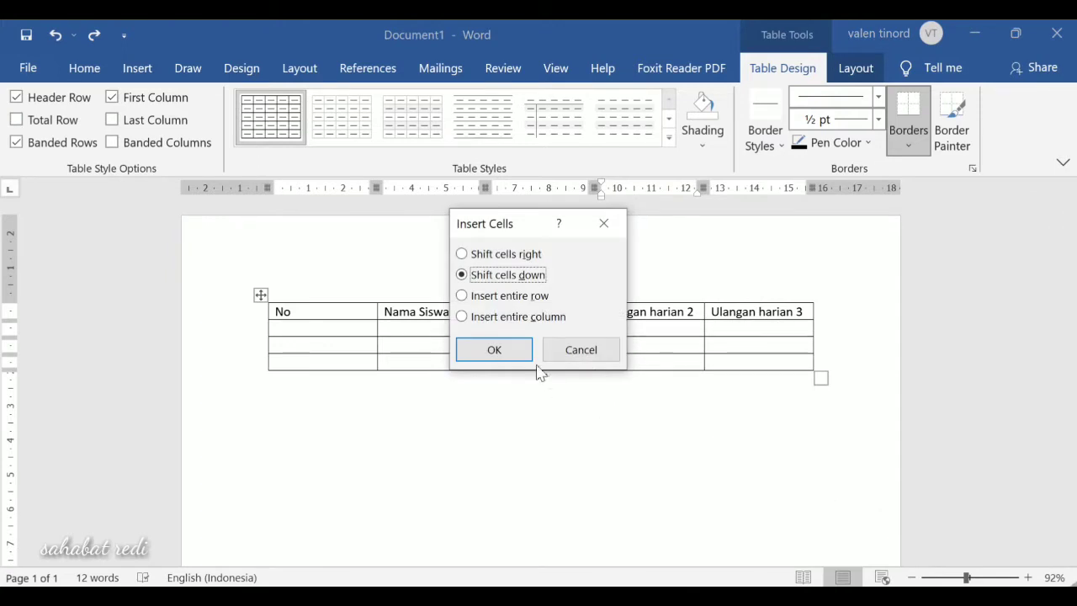
{"action": "left_click", "coordinate": [496, 350]}
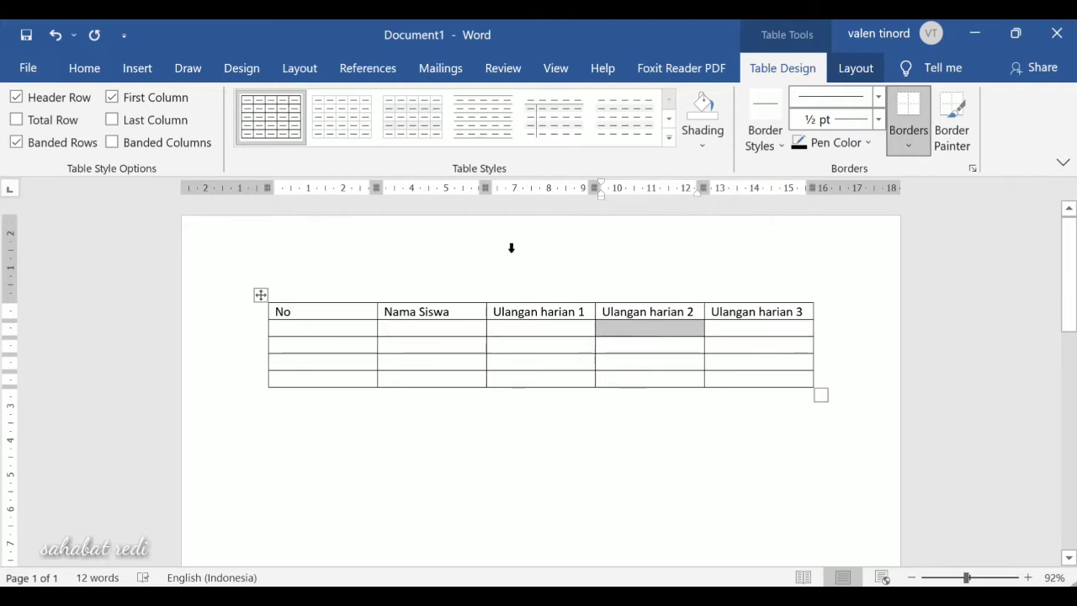
{"action": "left_click", "coordinate": [55, 35]}
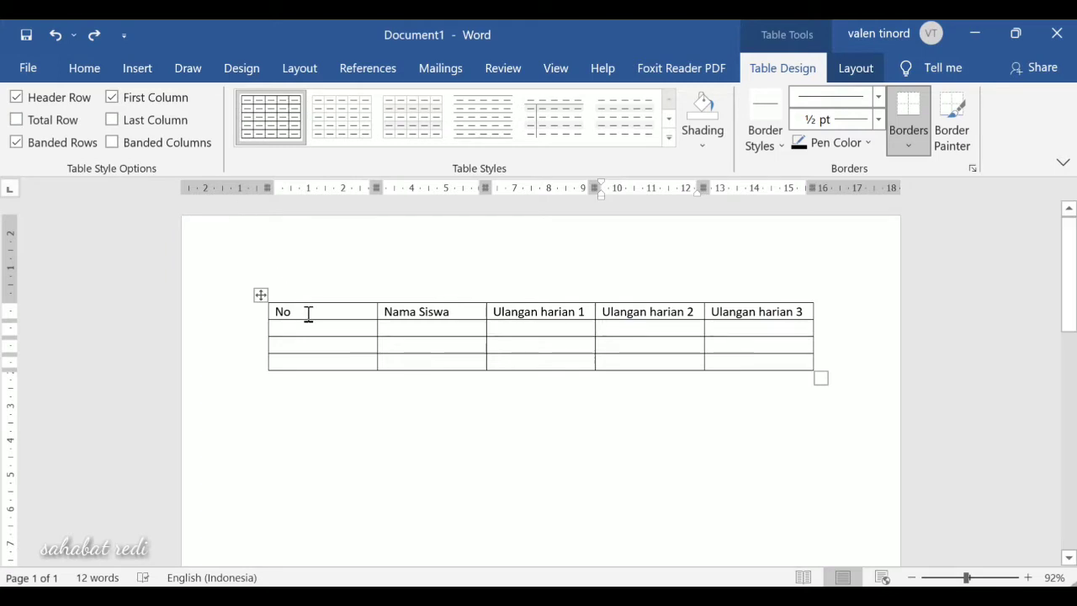
- Merge the No header cell with the empty cell below it and centre its text horizontally and vertically
{"action": "left_click_drag", "start_coordinate": [308, 313], "coordinate": [308, 327]}
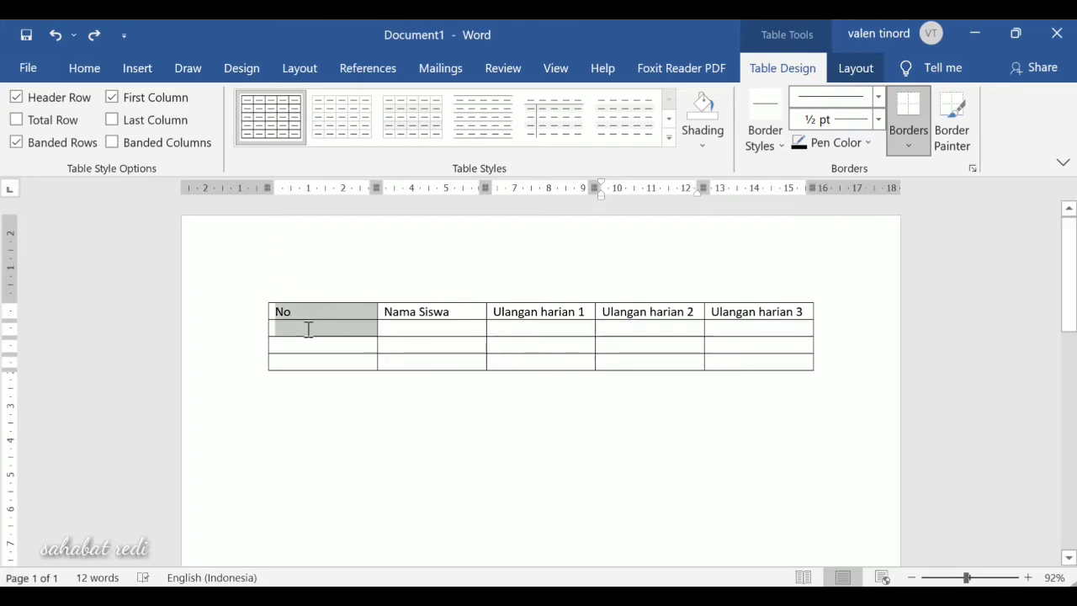
{"action": "right_click", "coordinate": [308, 330]}
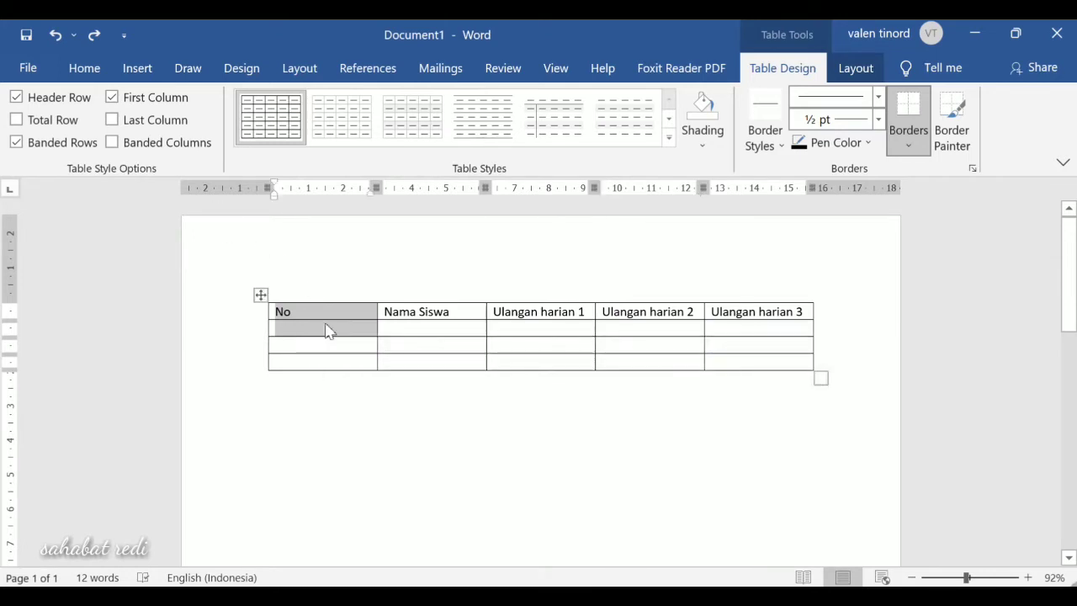
{"action": "right_click", "coordinate": [329, 331]}
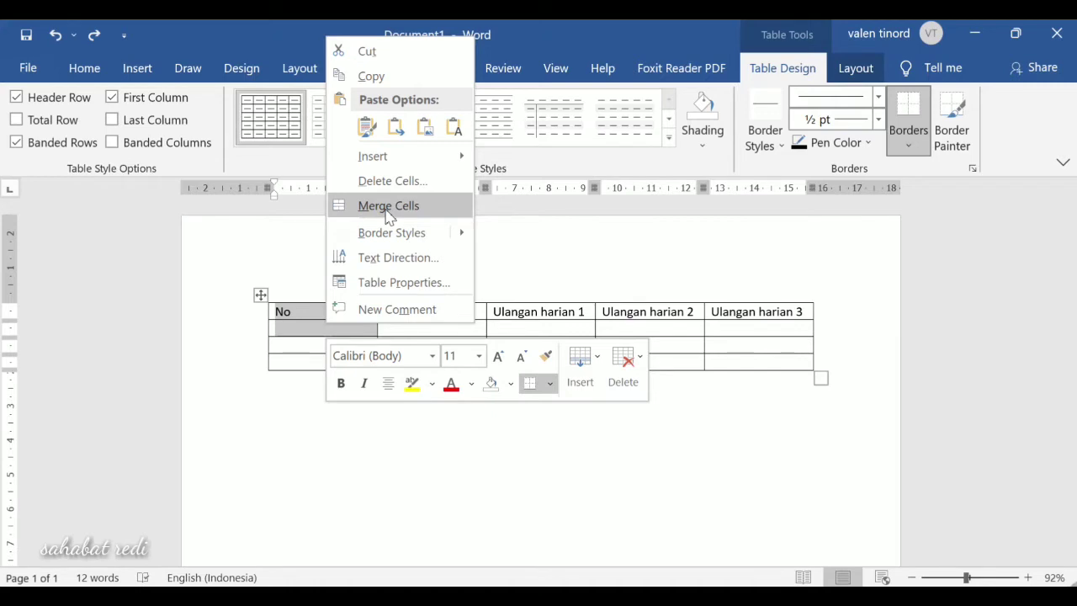
{"action": "left_click", "coordinate": [860, 70]}
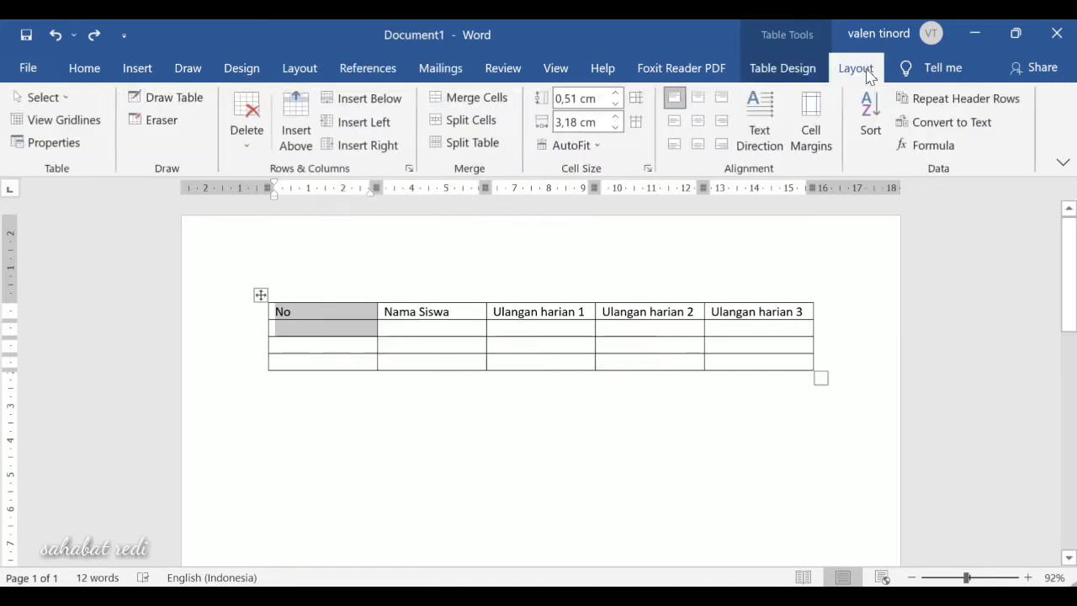
{"action": "left_click", "coordinate": [472, 103]}
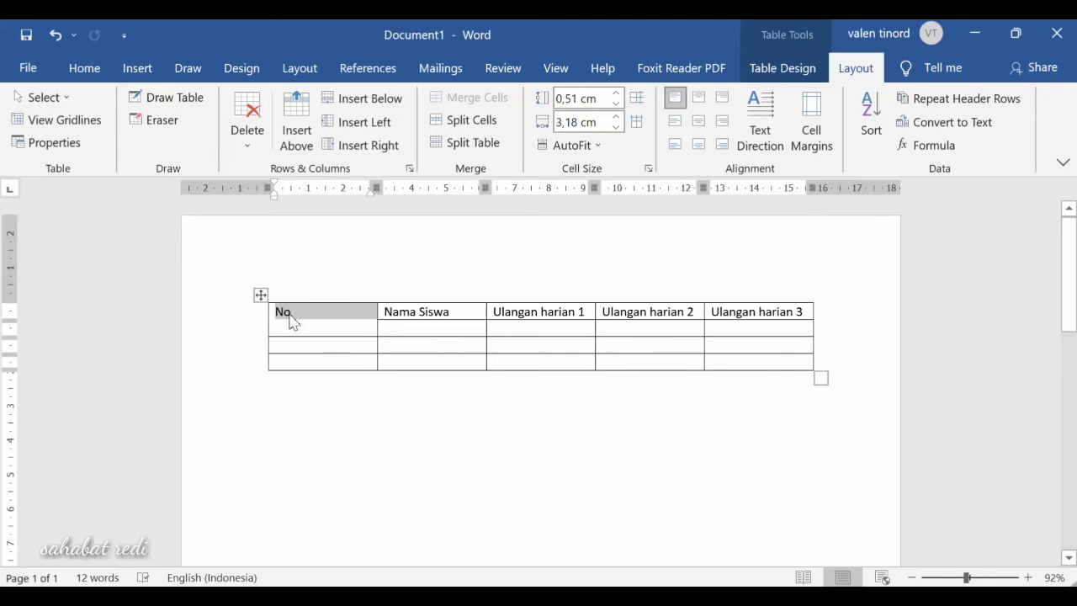
{"action": "left_click", "coordinate": [701, 123]}
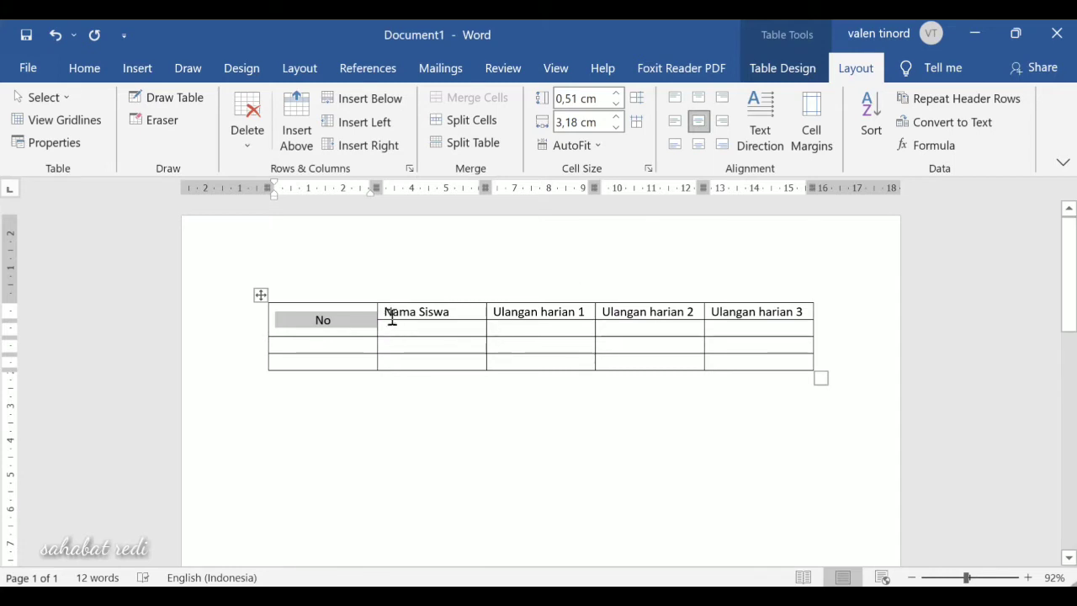
- Merge the Nama Siswa header cell with the empty cell below it and centre its text both ways
{"action": "left_click_drag", "start_coordinate": [390, 315], "coordinate": [404, 326]}
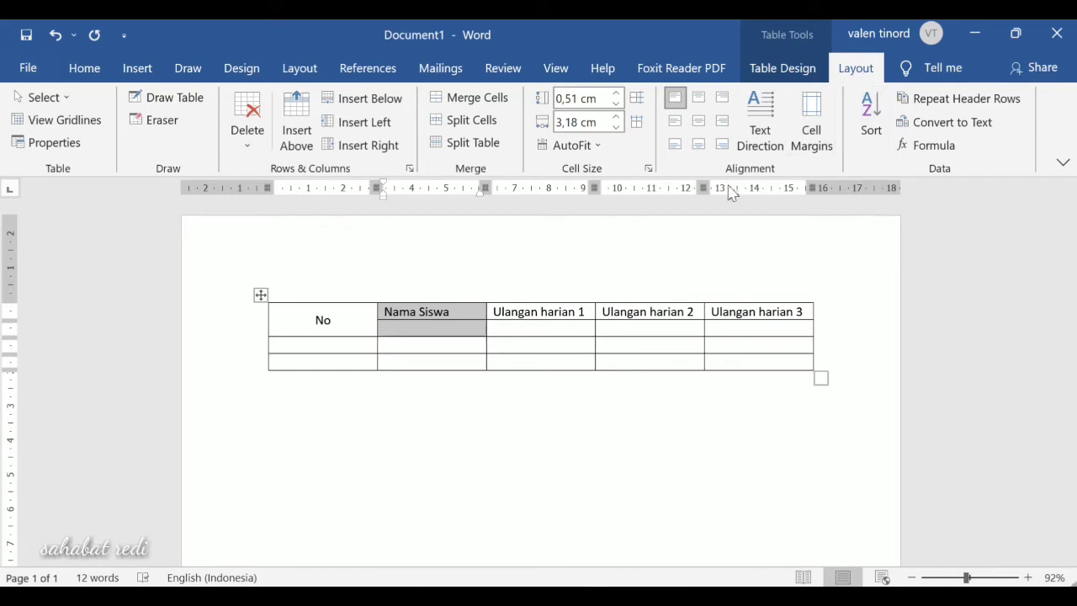
{"action": "left_click", "coordinate": [485, 102]}
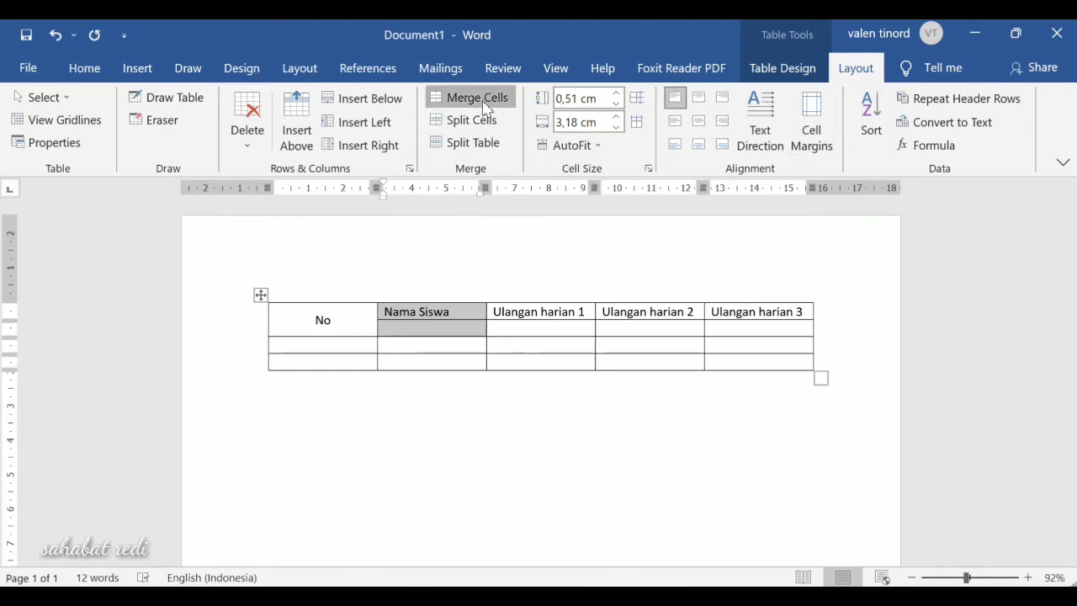
{"action": "left_click", "coordinate": [700, 123]}
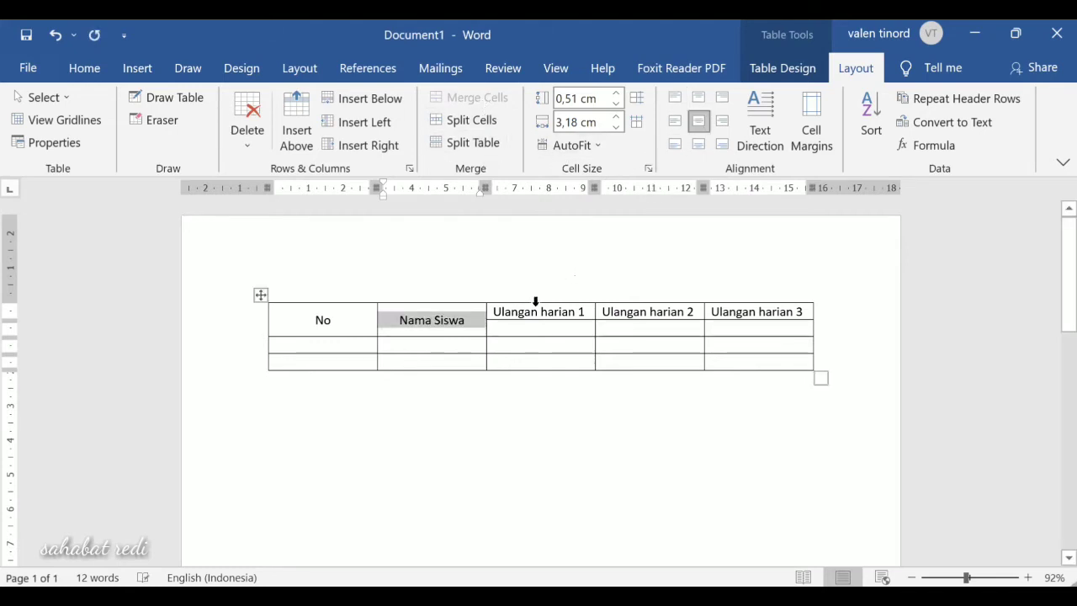
- Merge each of the Ulangan harian 1, 2 and 3 header cells with the cell below it, centring the text horizontally and vertically
{"action": "left_click_drag", "start_coordinate": [498, 313], "coordinate": [532, 326]}
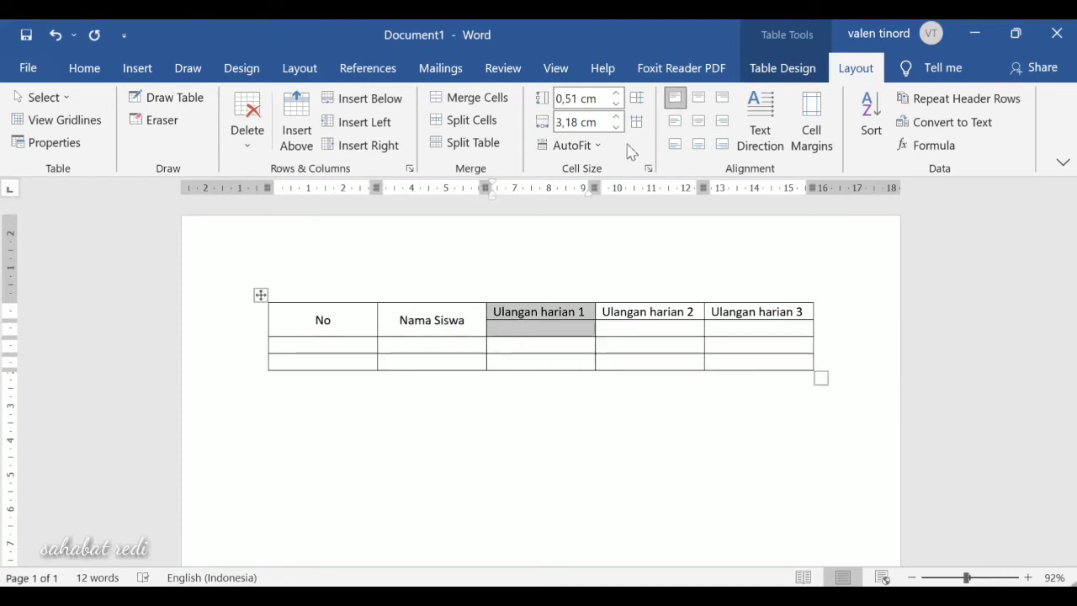
{"action": "left_click", "coordinate": [484, 100]}
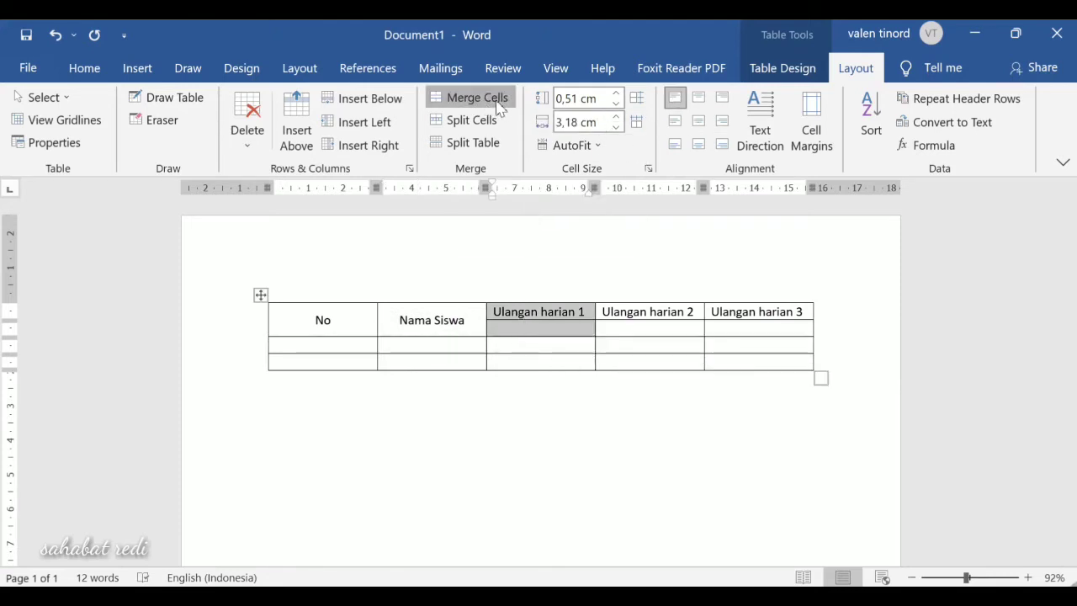
{"action": "left_click", "coordinate": [701, 126]}
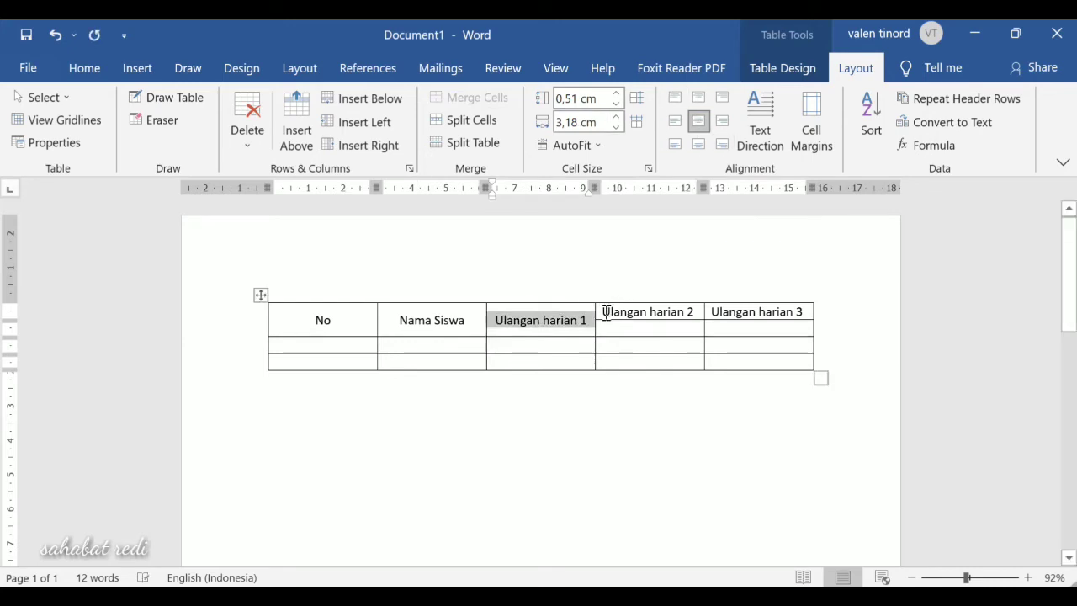
{"action": "left_click_drag", "start_coordinate": [606, 313], "coordinate": [614, 330]}
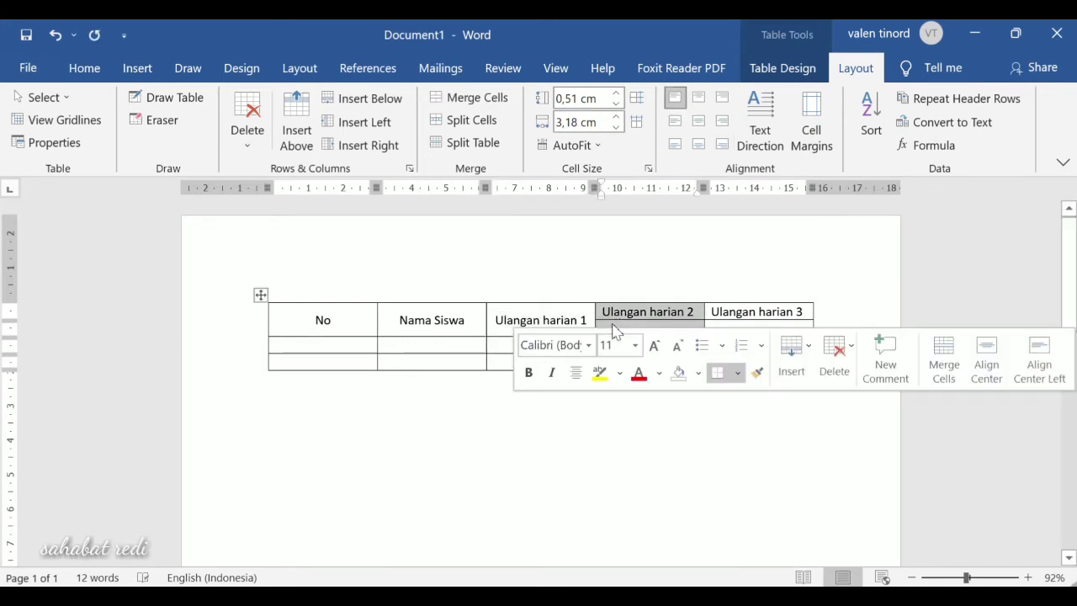
{"action": "left_click", "coordinate": [476, 101]}
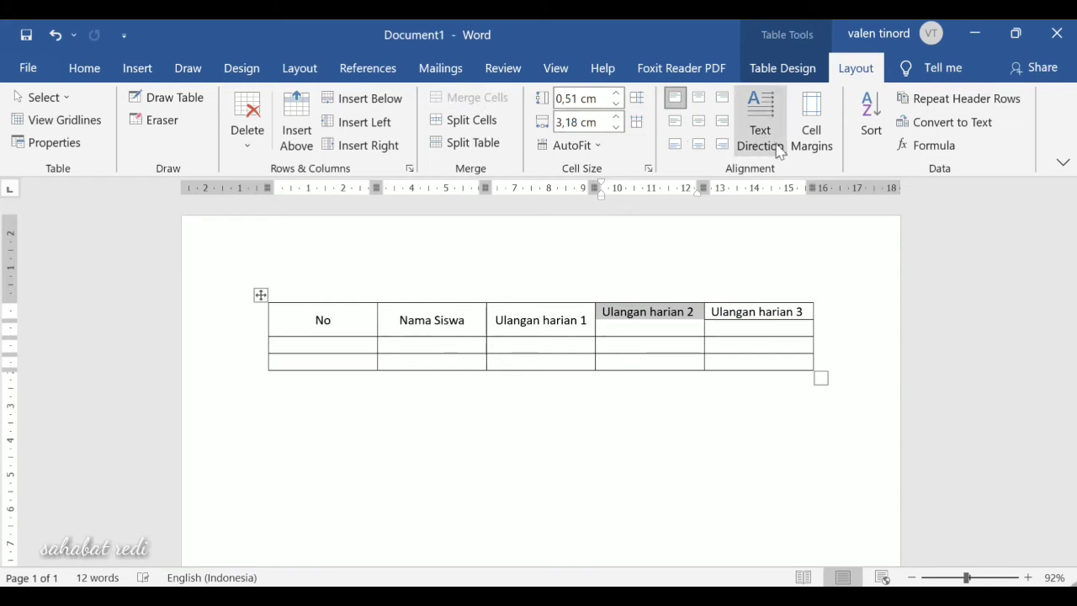
{"action": "left_click", "coordinate": [698, 121]}
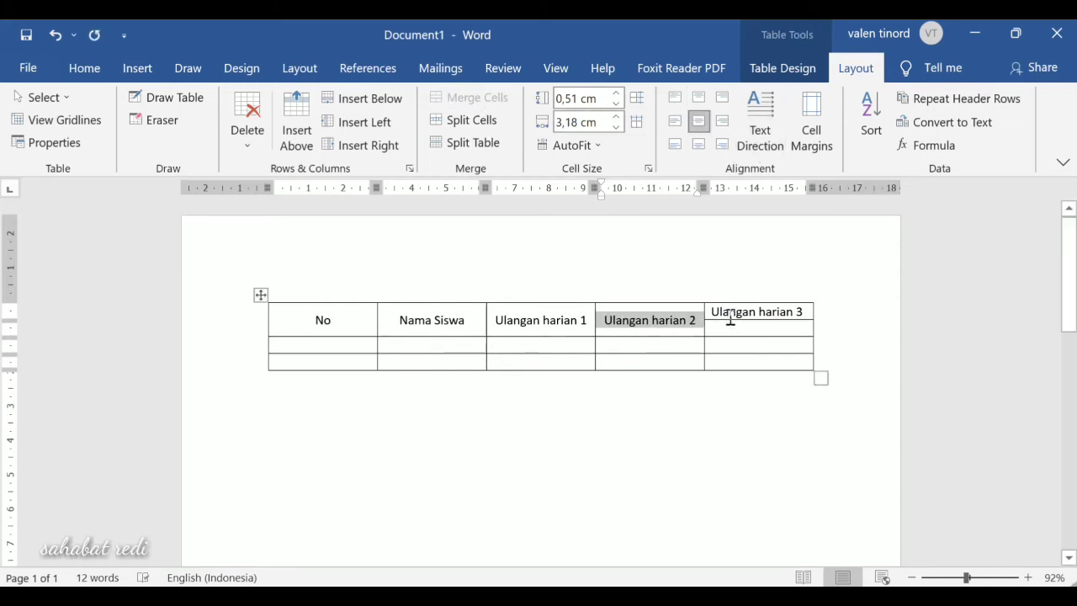
{"action": "left_click_drag", "start_coordinate": [715, 313], "coordinate": [731, 327]}
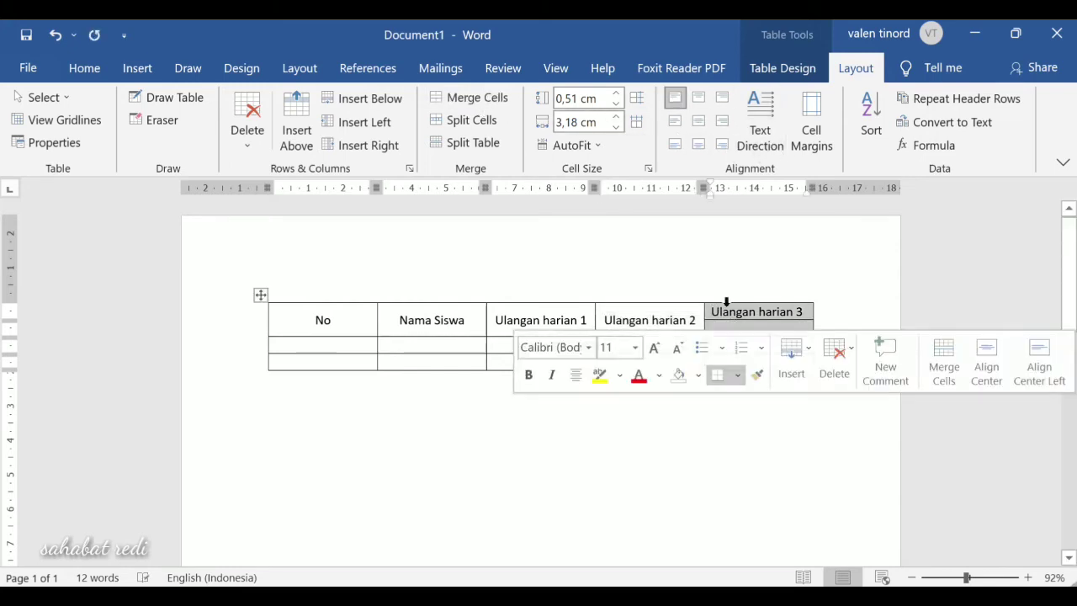
{"action": "left_click", "coordinate": [454, 99]}
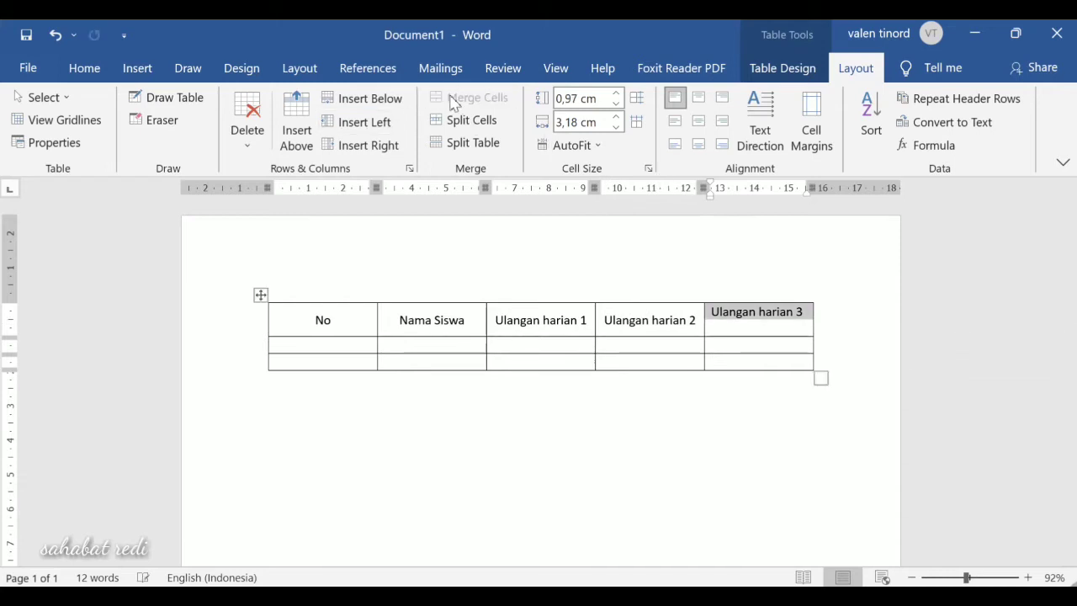
{"action": "left_click", "coordinate": [698, 121]}
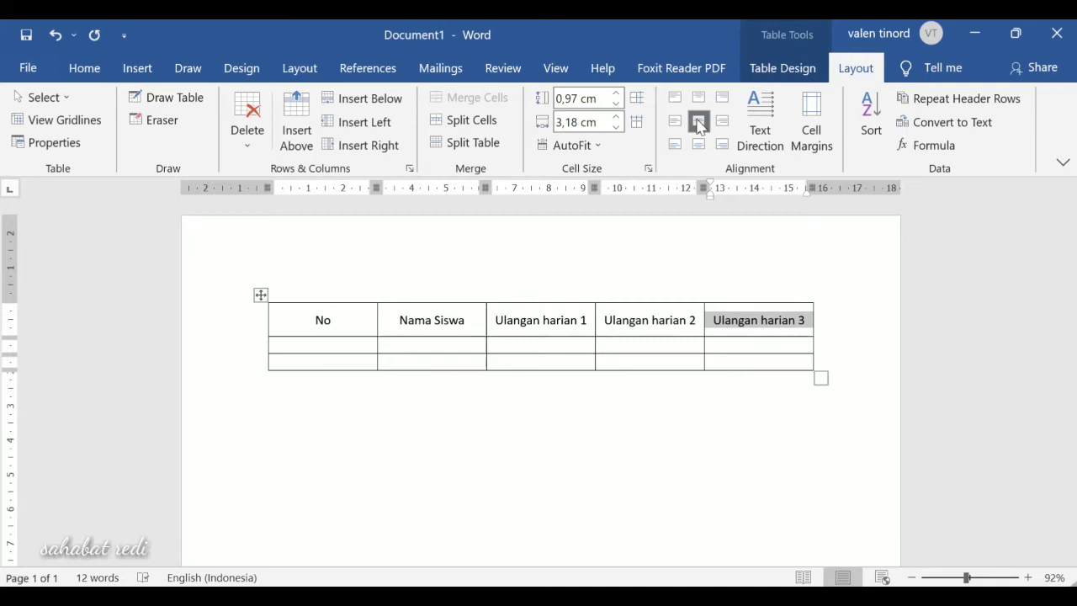
- Insert a new row below the first empty row under the table's merged header
{"action": "left_click", "coordinate": [359, 344]}
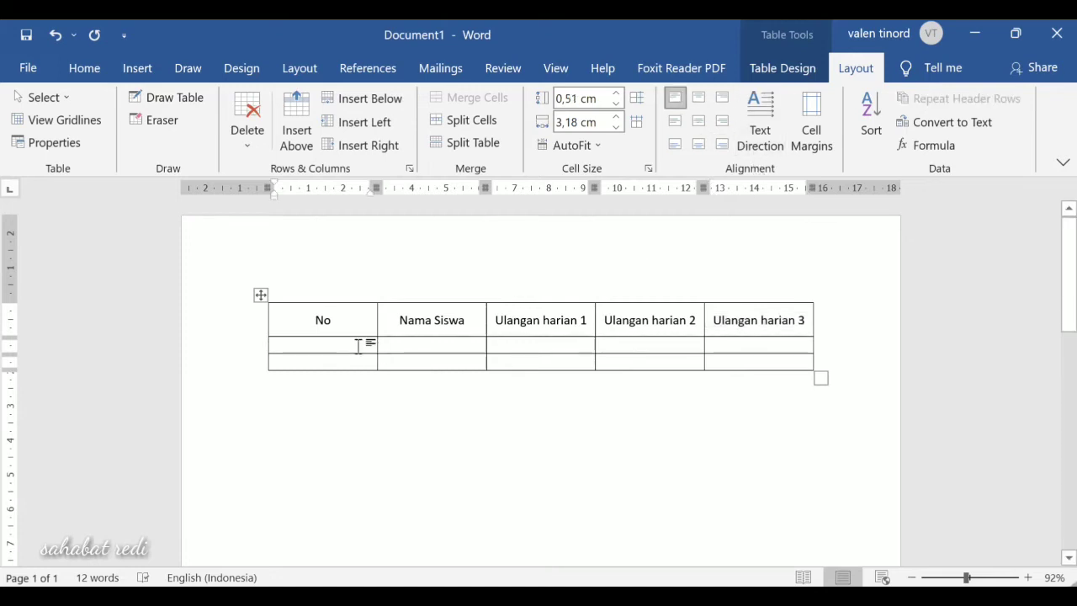
{"action": "right_click", "coordinate": [359, 345]}
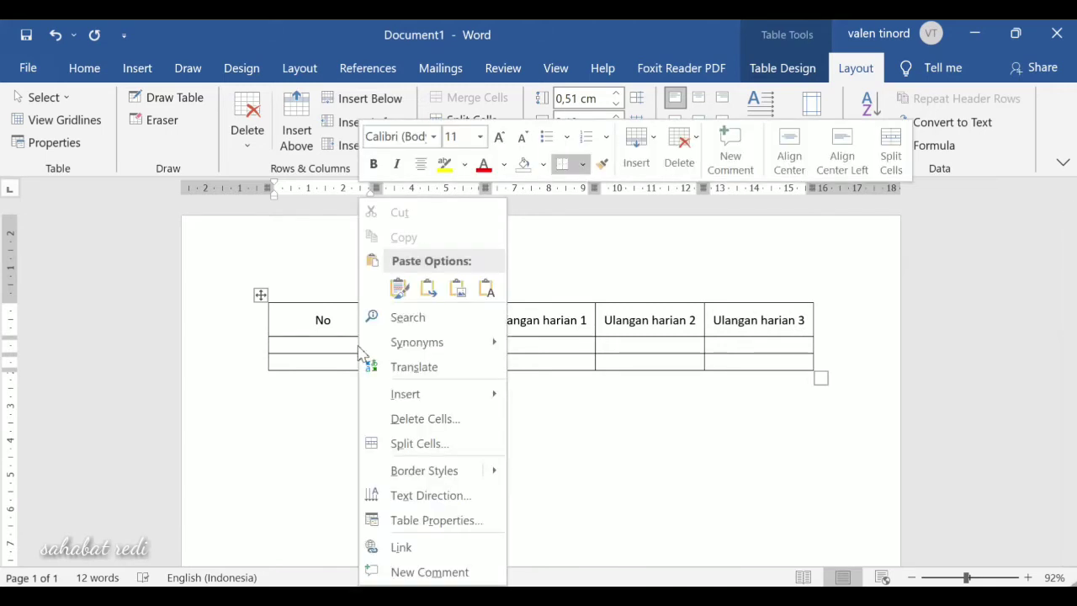
{"action": "mouse_move", "coordinate": [432, 404]}
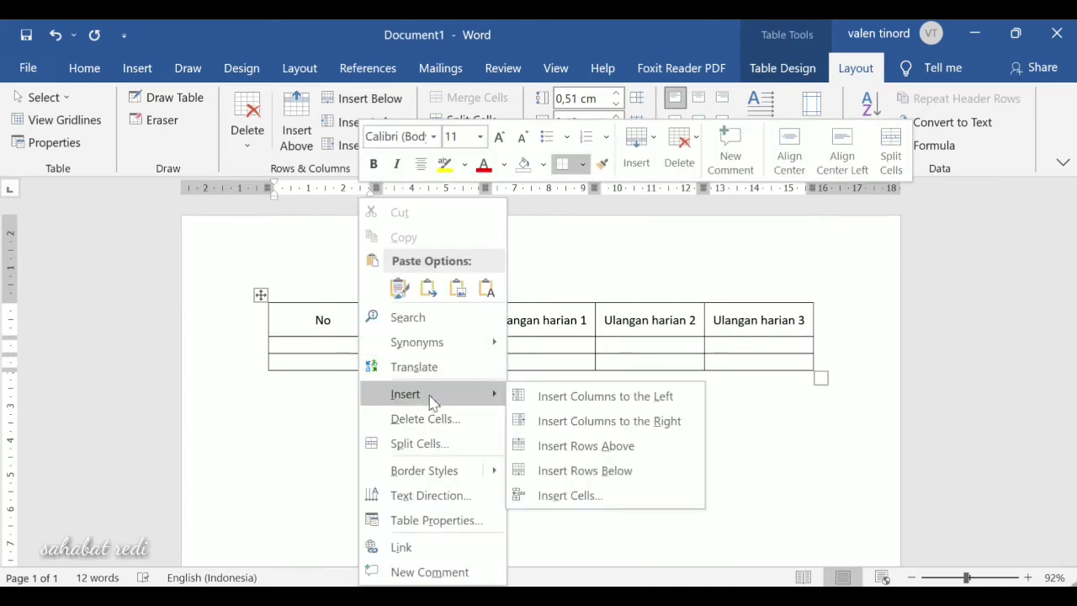
{"action": "left_click", "coordinate": [566, 471]}
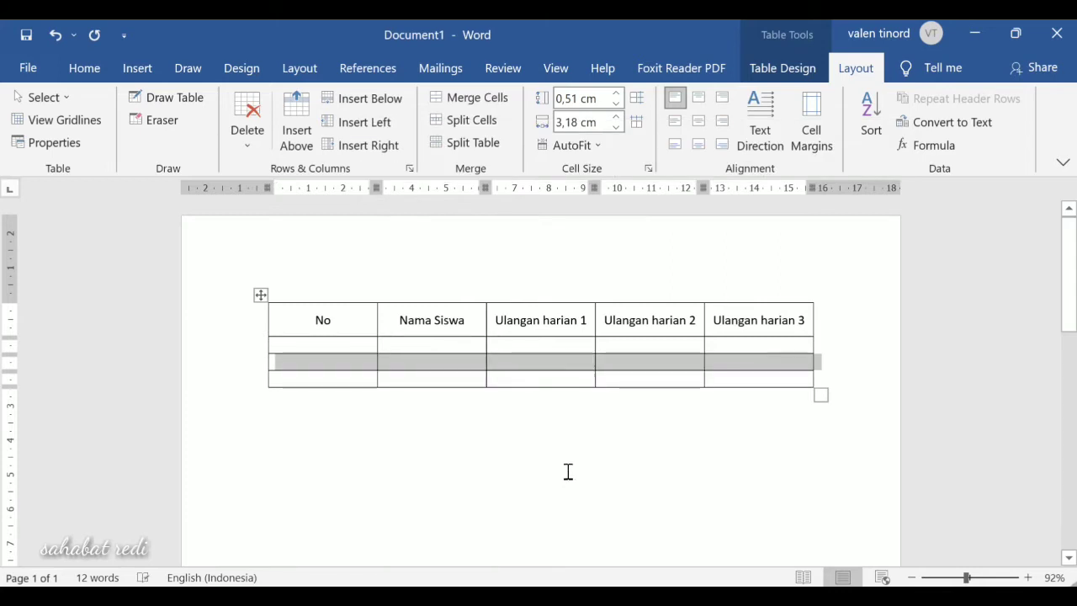
- Number the three student rows 1, 2 and 3 in the No column
{"action": "left_click", "coordinate": [339, 345]}
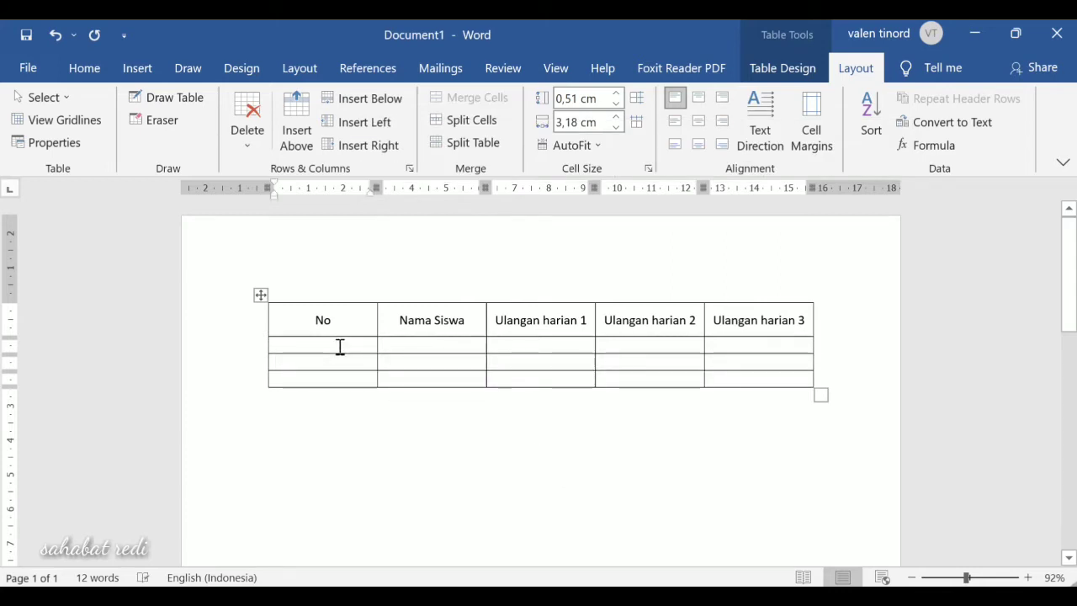
{"action": "type", "text": "1"}
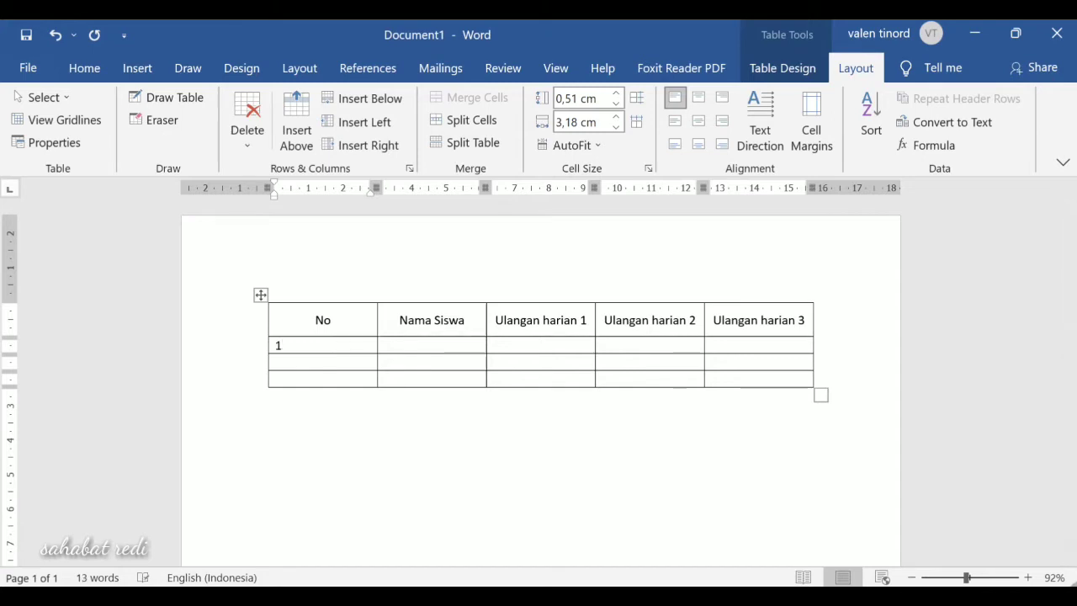
{"action": "left_click", "coordinate": [308, 364]}
{"action": "type", "text": "2"}
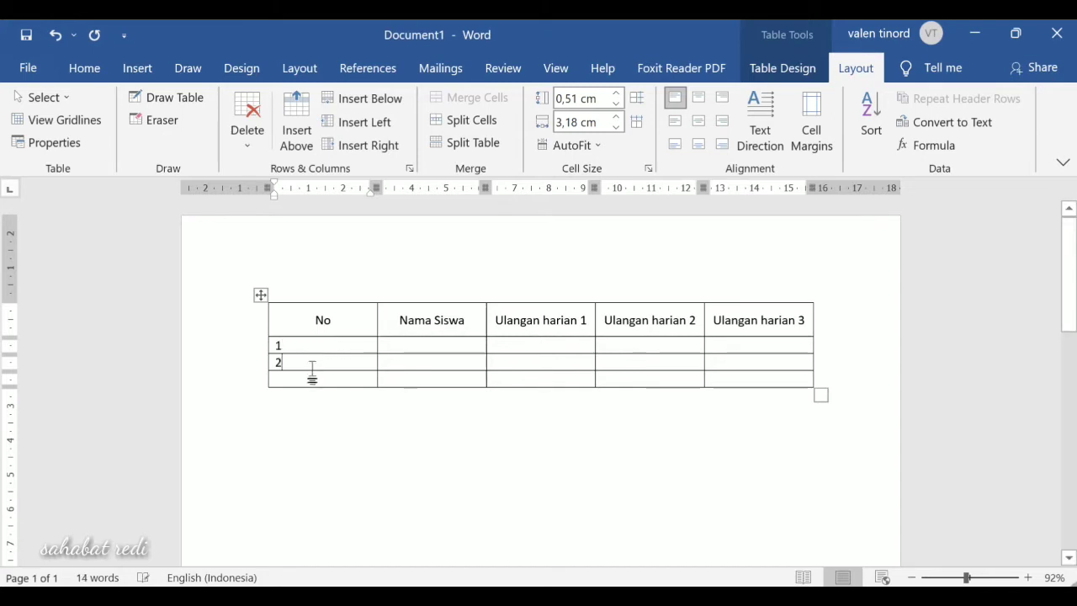
{"action": "left_click", "coordinate": [313, 379]}
{"action": "type", "text": "3"}
- Enter the three students' first names in rows 1 to 3 of the Nama Siswa column
{"action": "left_click", "coordinate": [411, 347]}
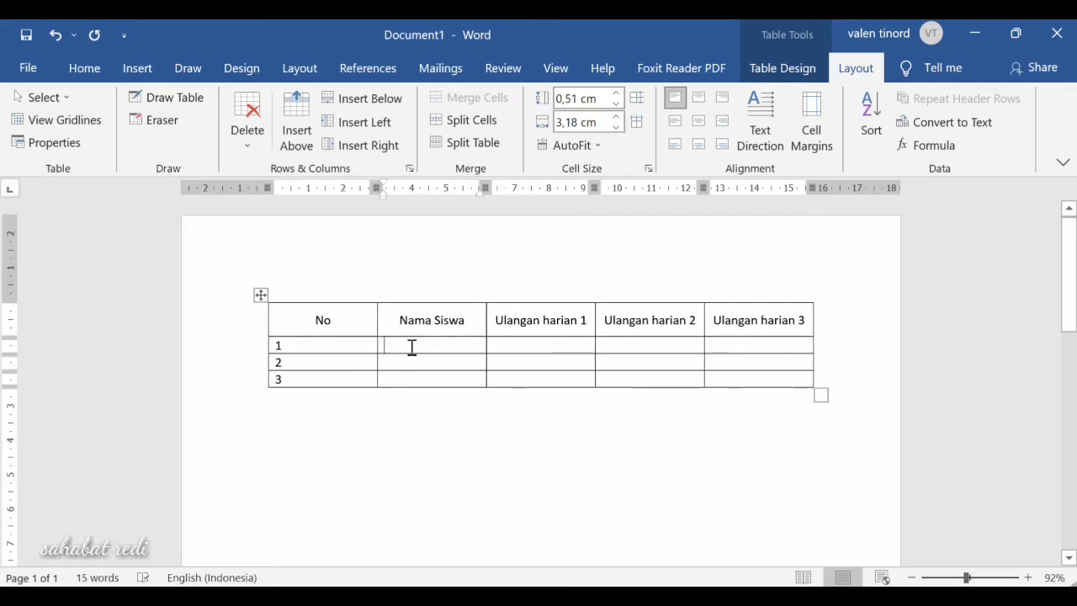
{"action": "type", "text": "Ded"}
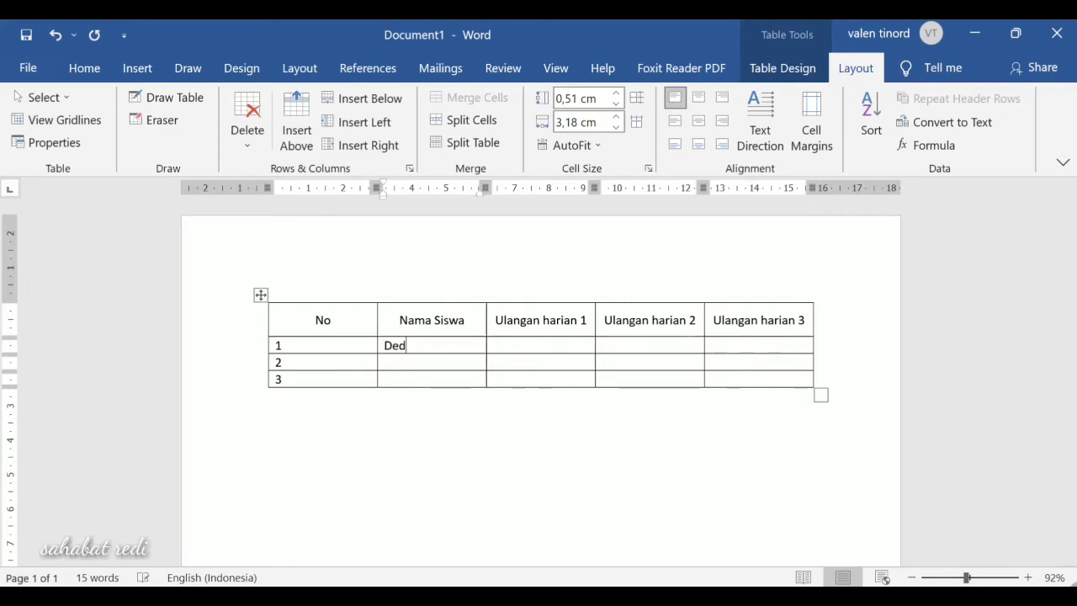
{"action": "type", "text": "i"}
{"action": "left_click", "coordinate": [420, 362]}
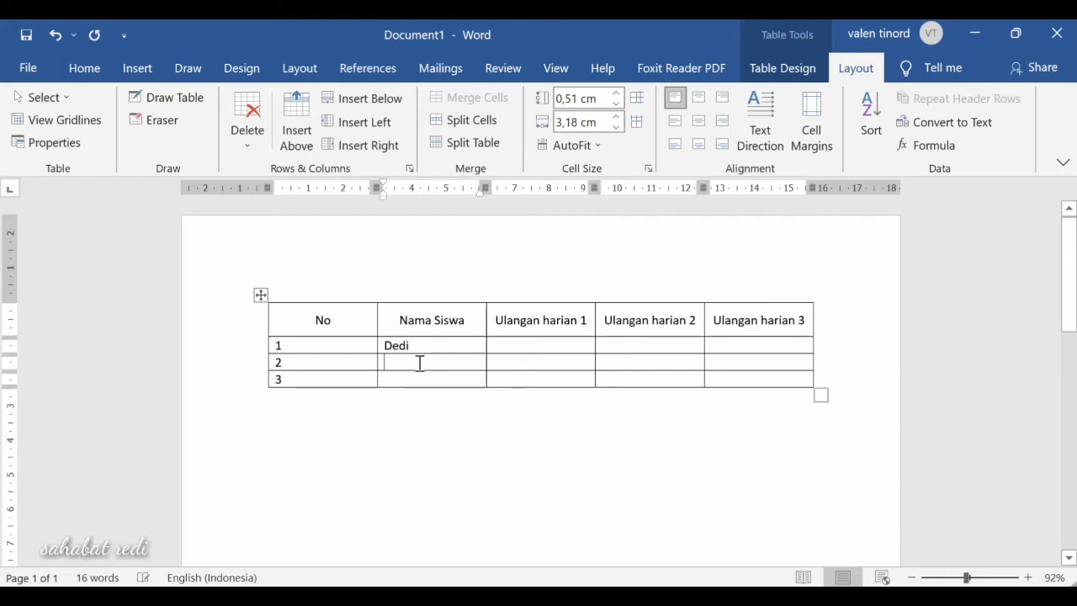
{"action": "type", "text": "Rina"}
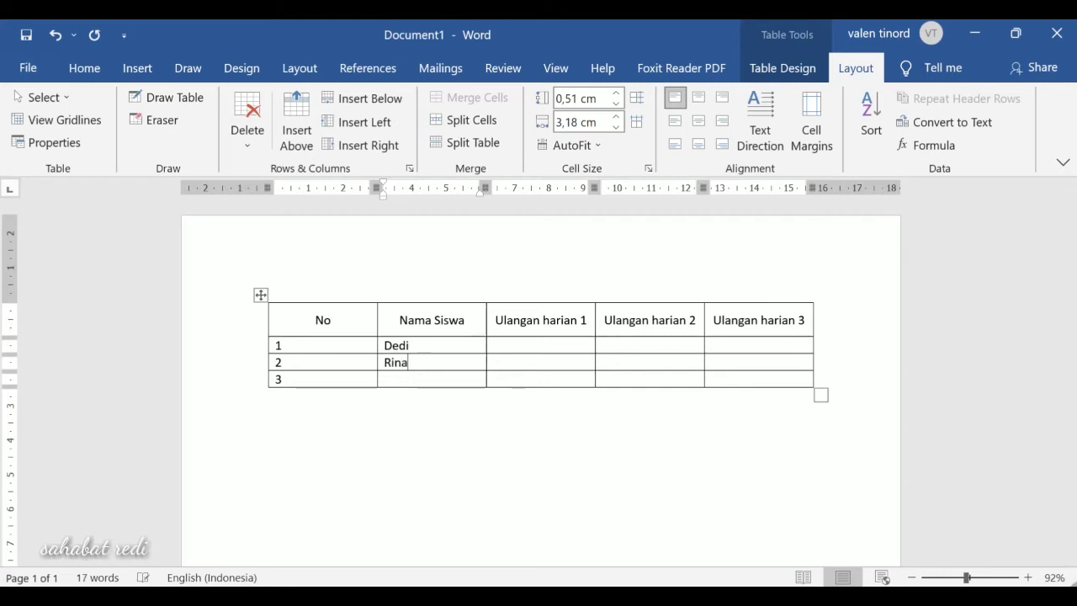
{"action": "left_click", "coordinate": [395, 380]}
{"action": "type", "text": "Andre"}
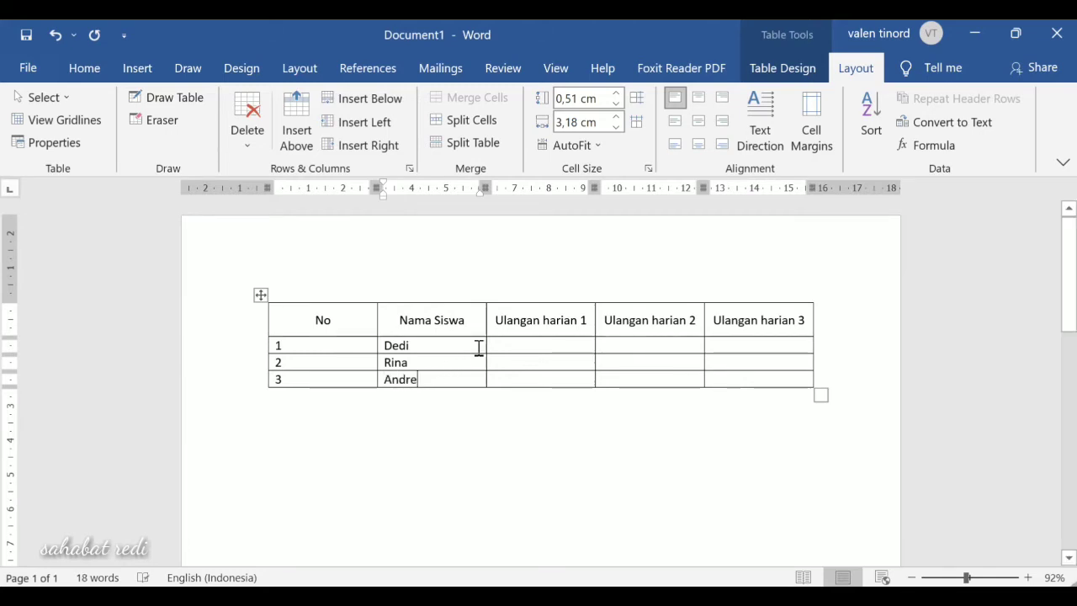
- Enter the Ulangan harian 1 grades 85, 85 and 90 for students 1 to 3
{"action": "left_click", "coordinate": [560, 346]}
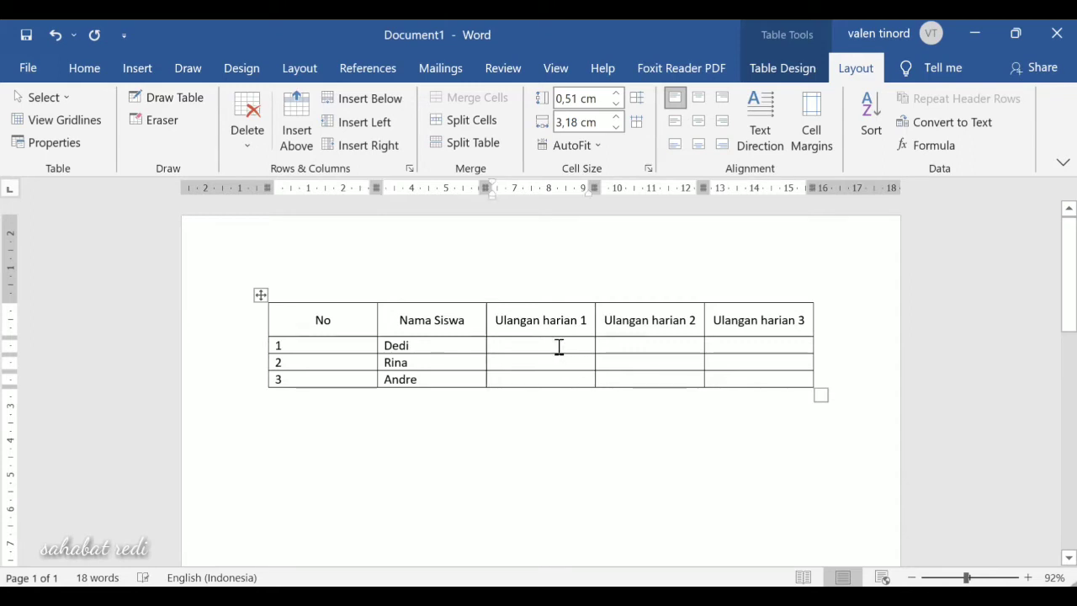
{"action": "type", "text": "85"}
{"action": "left_click", "coordinate": [536, 366]}
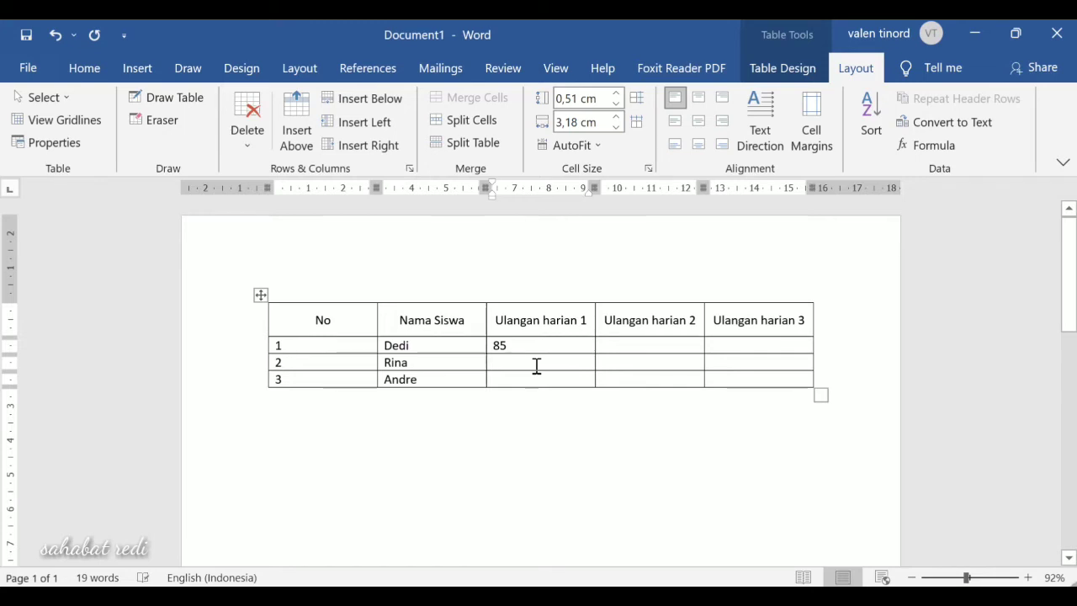
{"action": "type", "text": "85"}
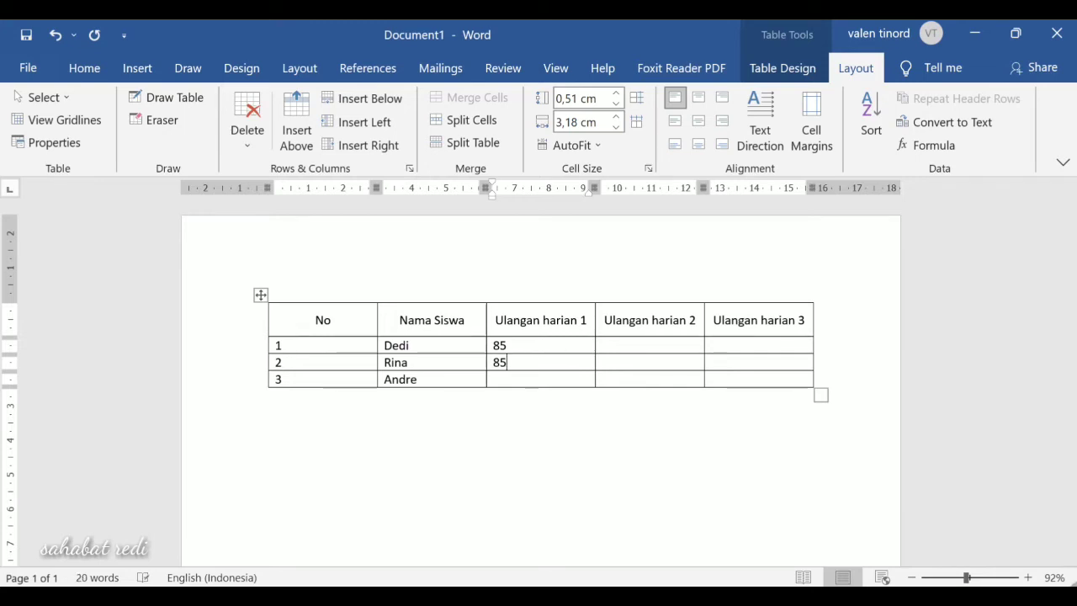
{"action": "left_click", "coordinate": [530, 383]}
{"action": "type", "text": "90"}
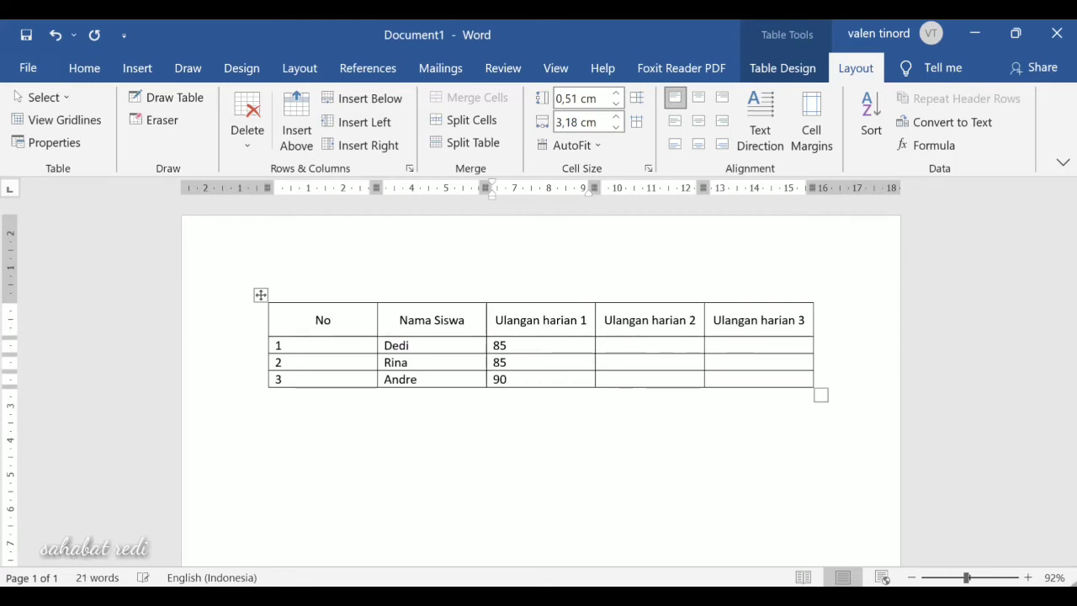
- Enter the Ulangan harian 2 grades 76, 85 and 92 for students 1 to 3
{"action": "left_click", "coordinate": [631, 348]}
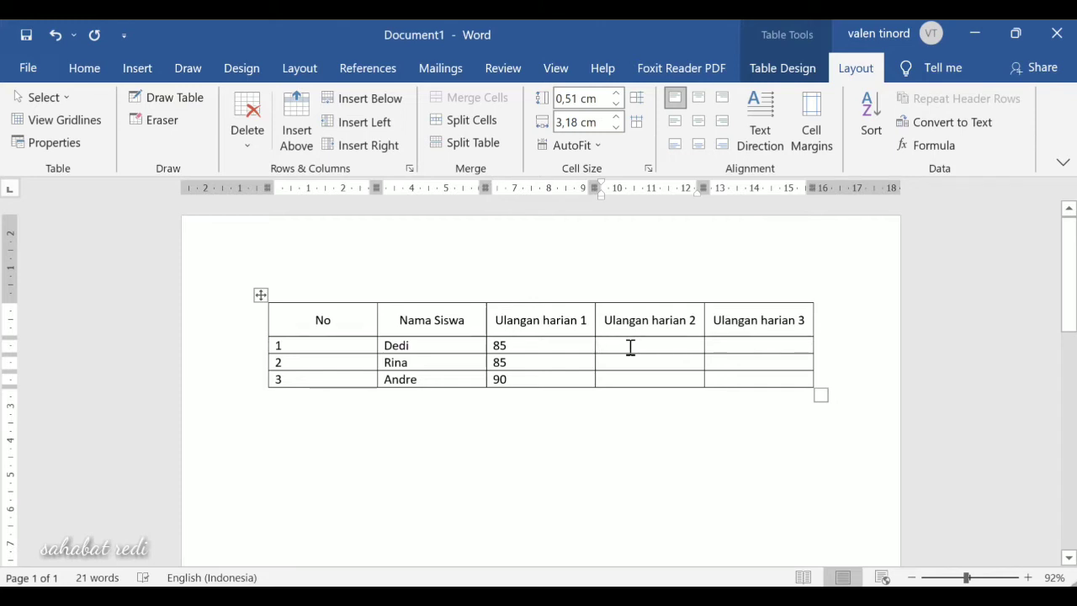
{"action": "type", "text": "76"}
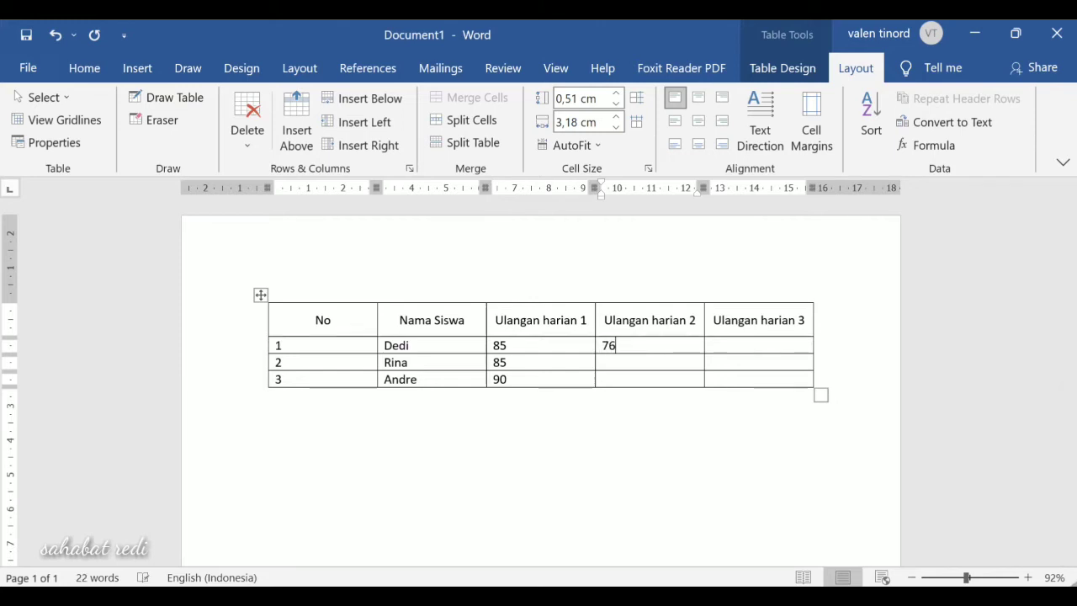
{"action": "left_click", "coordinate": [638, 367]}
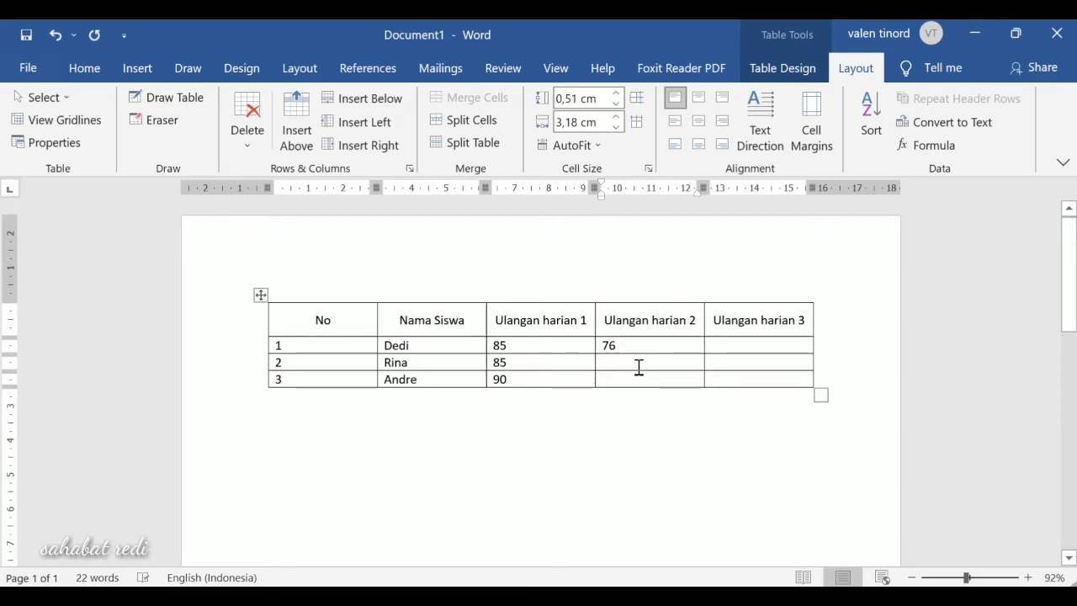
{"action": "type", "text": "85"}
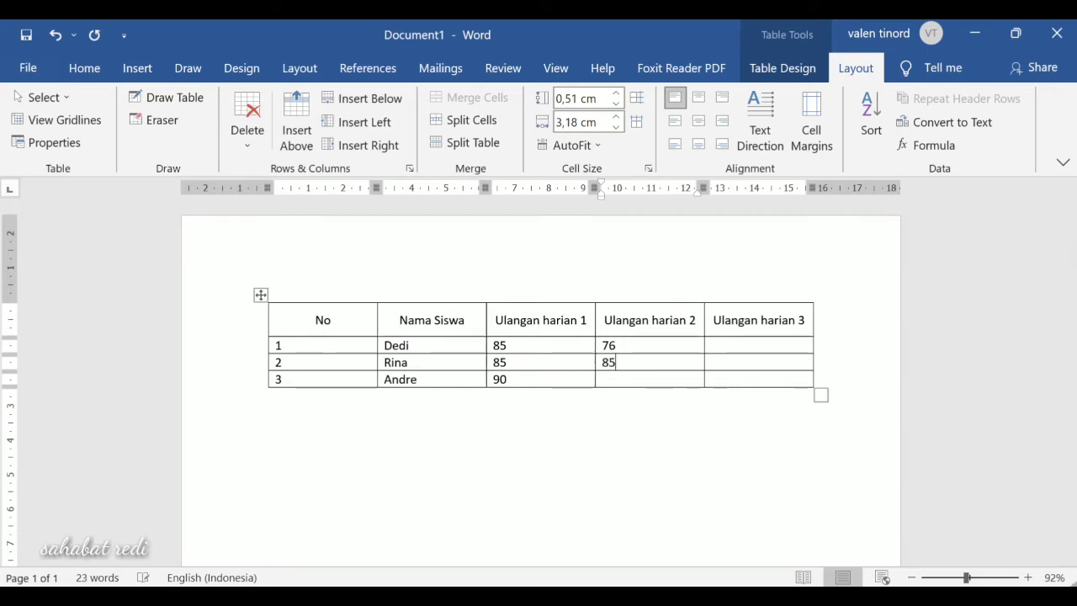
{"action": "left_click", "coordinate": [621, 379]}
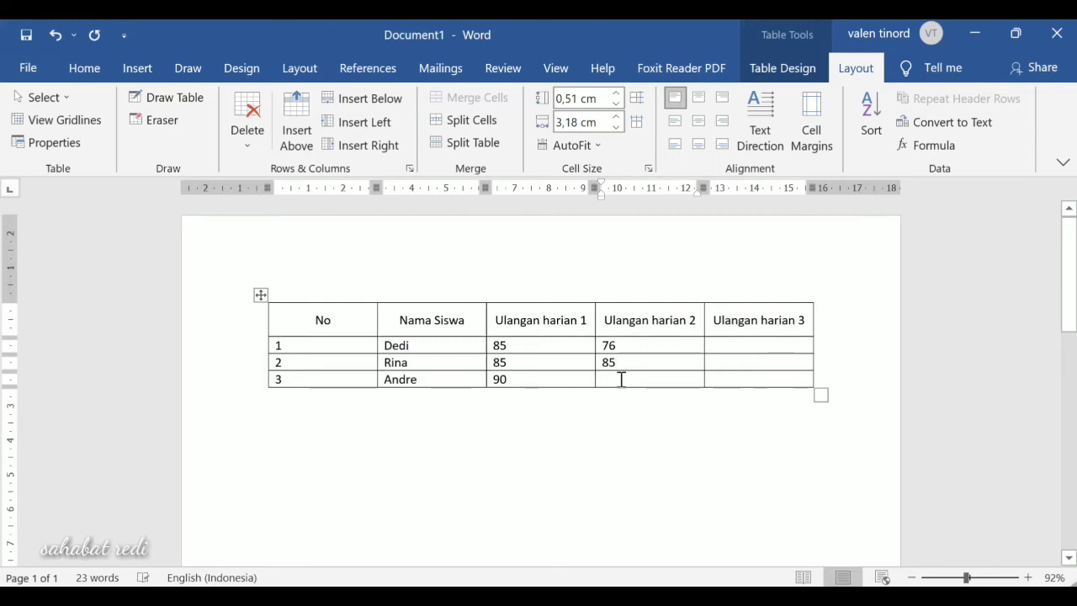
{"action": "type", "text": "92"}
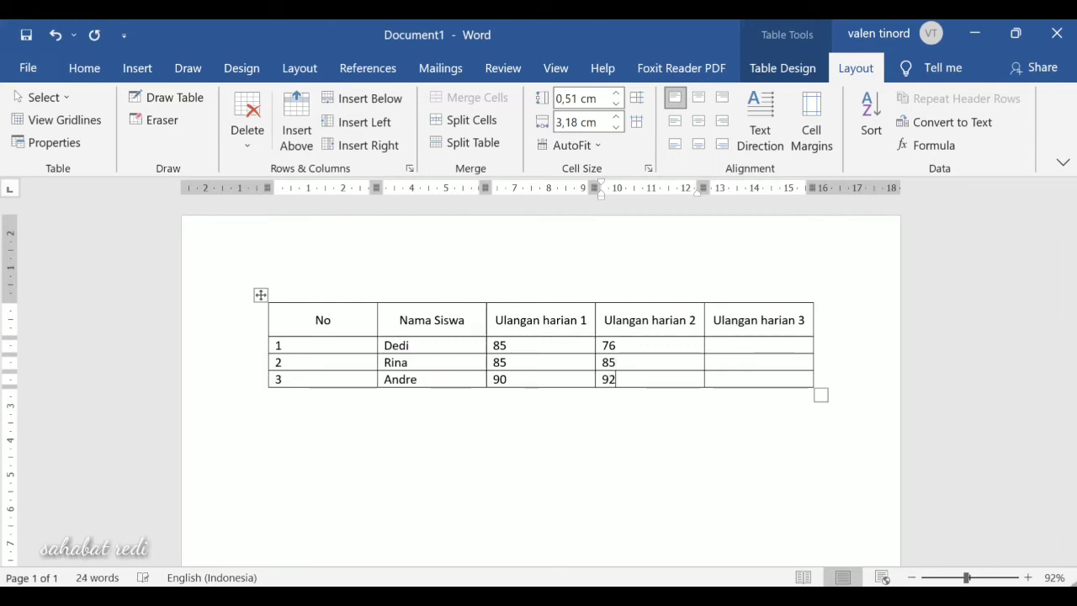
- Enter the Ulangan harian 3 grades 79, 89 and 85 for students 1 to 3
{"action": "left_click", "coordinate": [739, 345]}
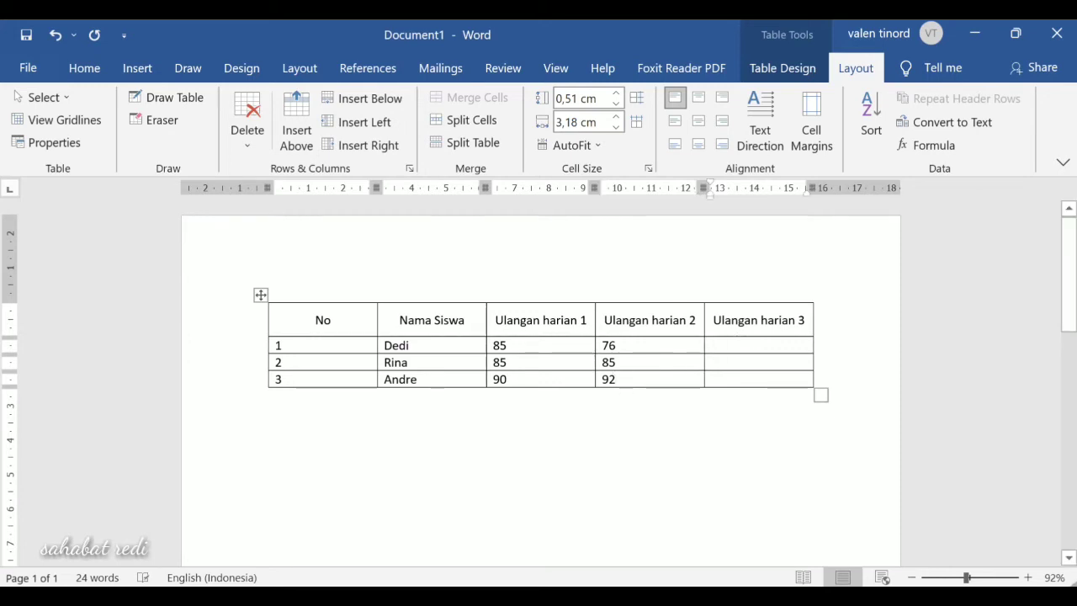
{"action": "type", "text": "79"}
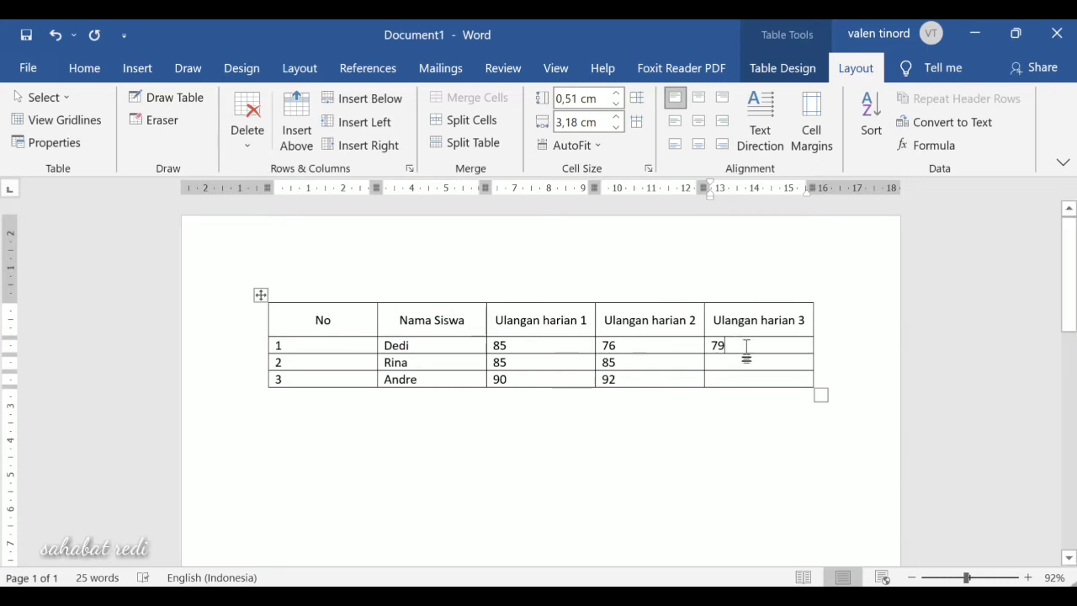
{"action": "left_click", "coordinate": [744, 361]}
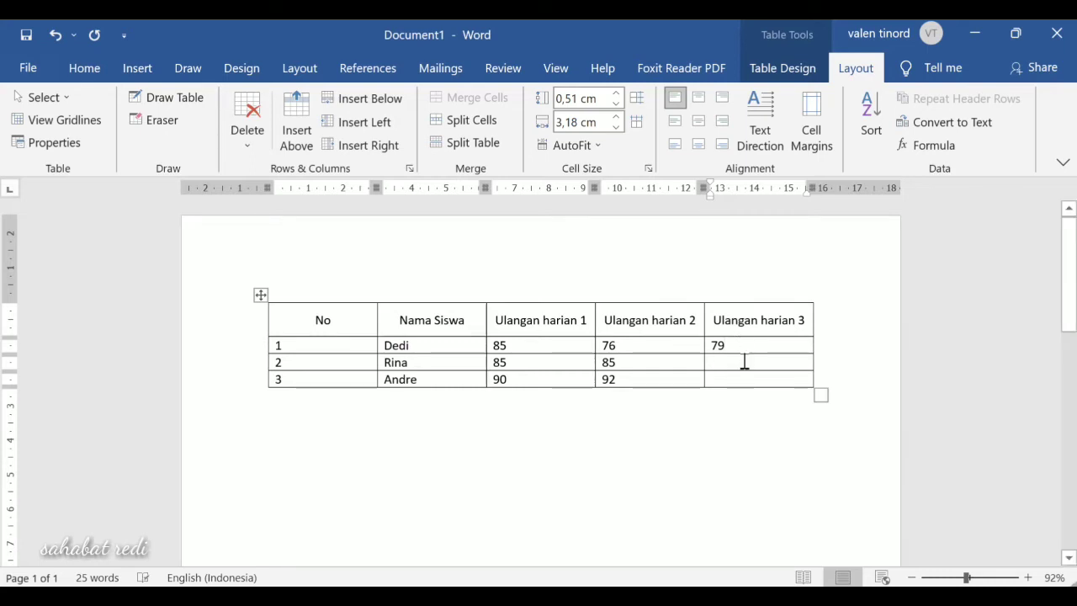
{"action": "type", "text": "89"}
{"action": "key", "text": "Down"}
{"action": "type", "text": "85"}
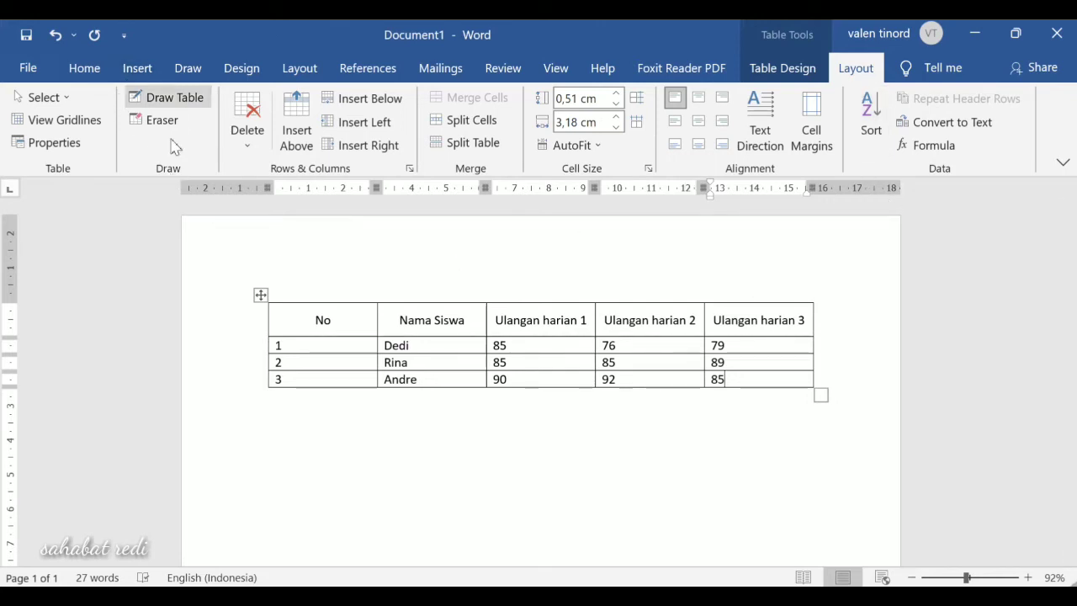
- Narrow the No column to about 1.24 cm and centre its cell contents horizontally and vertically
{"action": "left_click", "coordinate": [312, 324]}
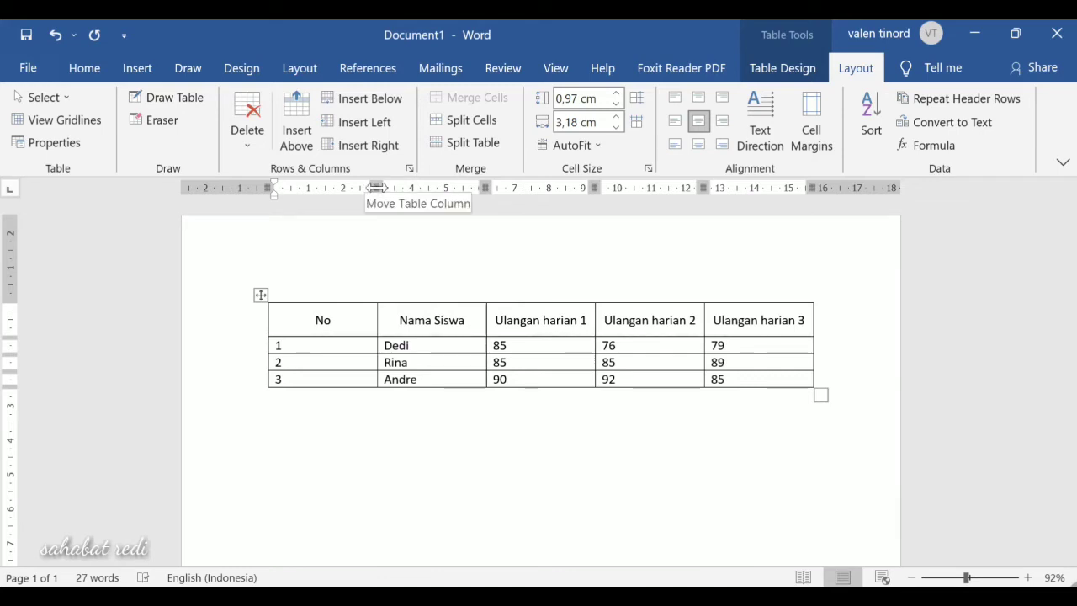
{"action": "left_click_drag", "start_coordinate": [376, 187], "coordinate": [309, 186]}
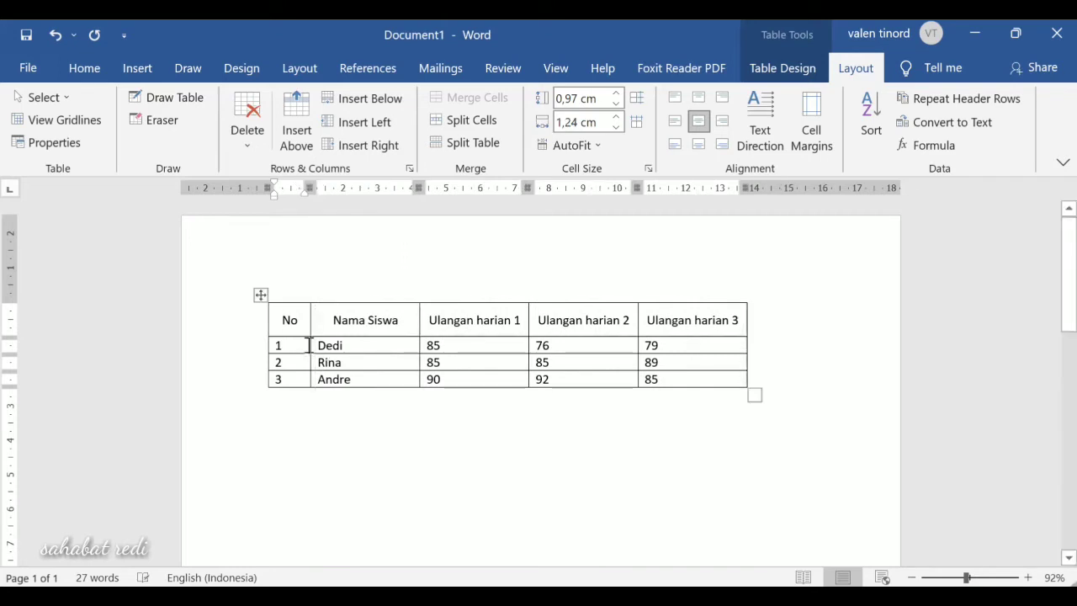
{"action": "left_click_drag", "start_coordinate": [284, 324], "coordinate": [282, 378]}
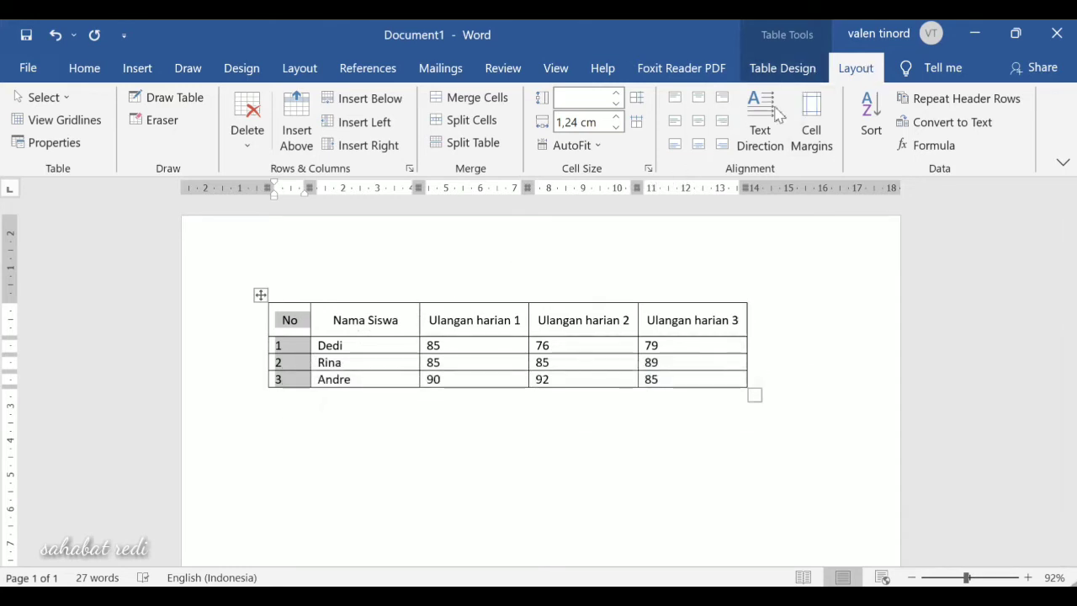
{"action": "left_click", "coordinate": [699, 122]}
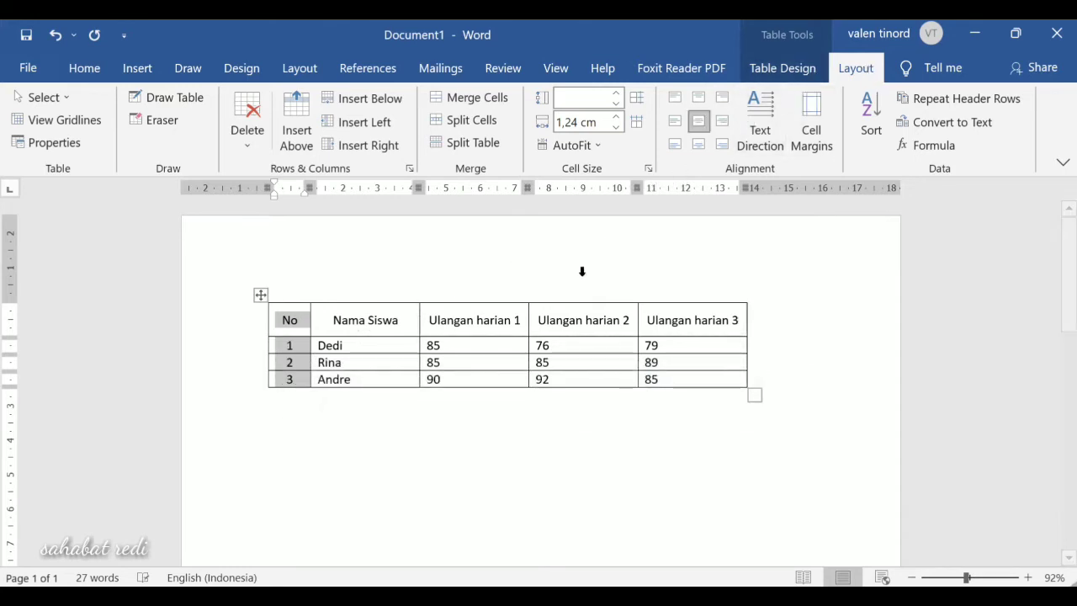
- Centre all grades in the three Ulangan harian columns horizontally and vertically
{"action": "double_click", "coordinate": [325, 346]}
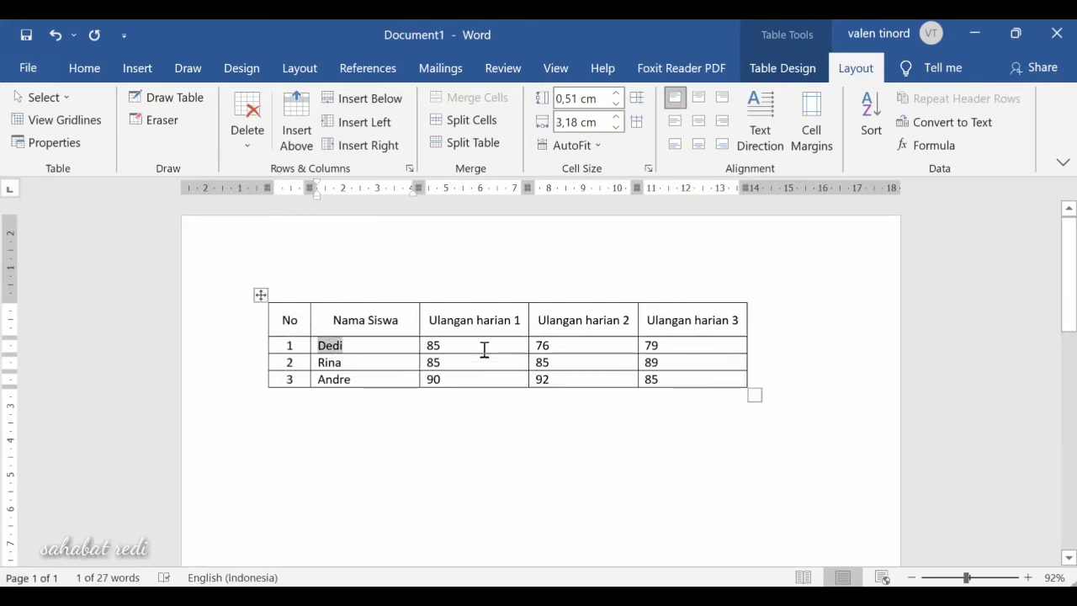
{"action": "left_click", "coordinate": [432, 346]}
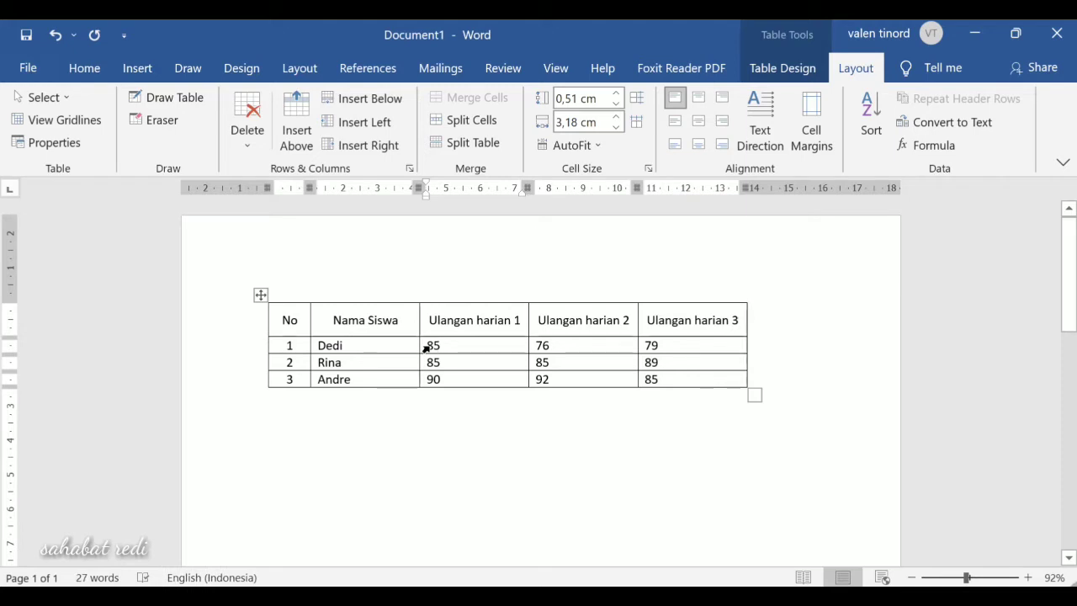
{"action": "left_click_drag", "start_coordinate": [426, 347], "coordinate": [676, 378]}
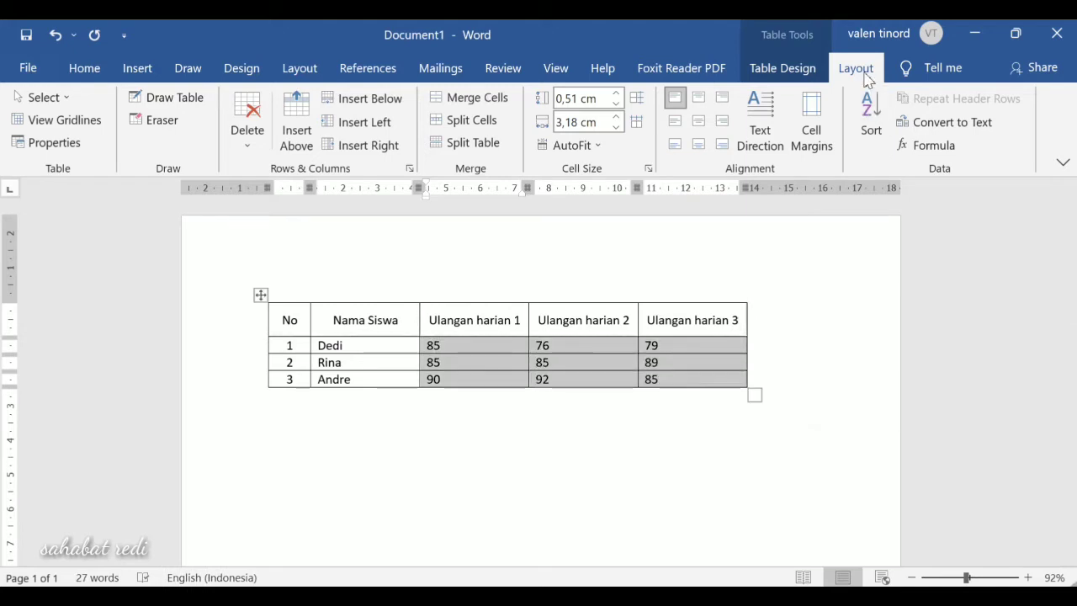
{"action": "left_click", "coordinate": [699, 126]}
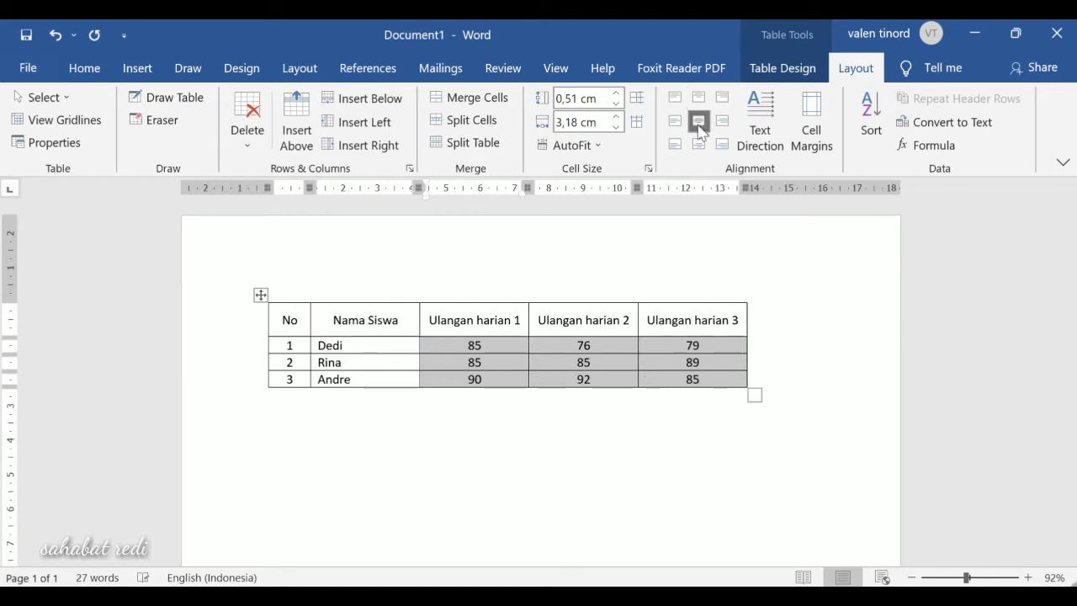
- Insert a new row above the table's header row
{"action": "left_click", "coordinate": [430, 319]}
{"action": "left_click_drag", "start_coordinate": [476, 318], "coordinate": [696, 320]}
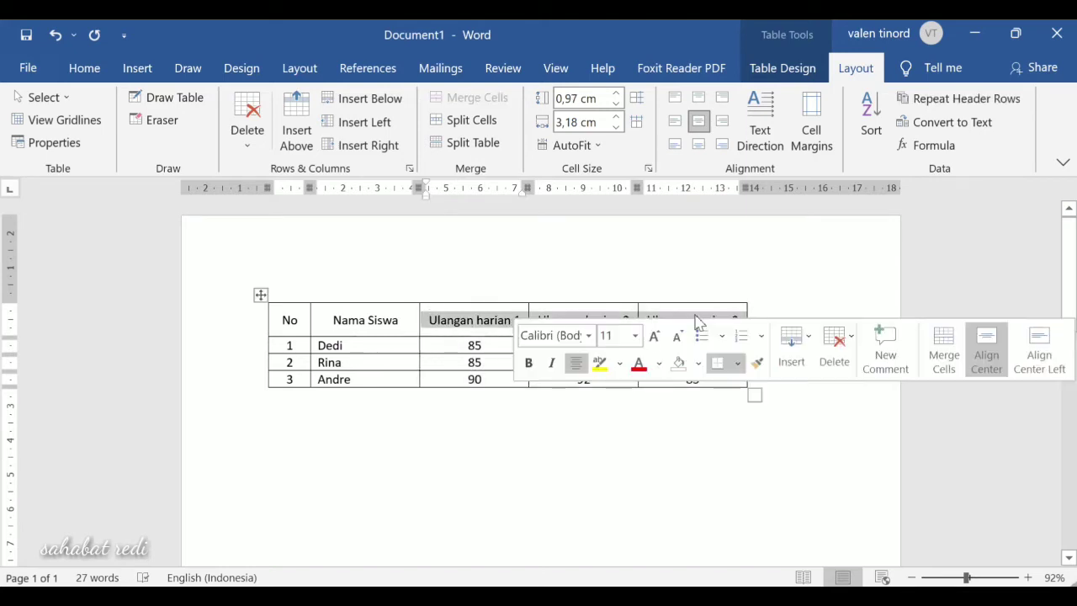
{"action": "right_click", "coordinate": [495, 327]}
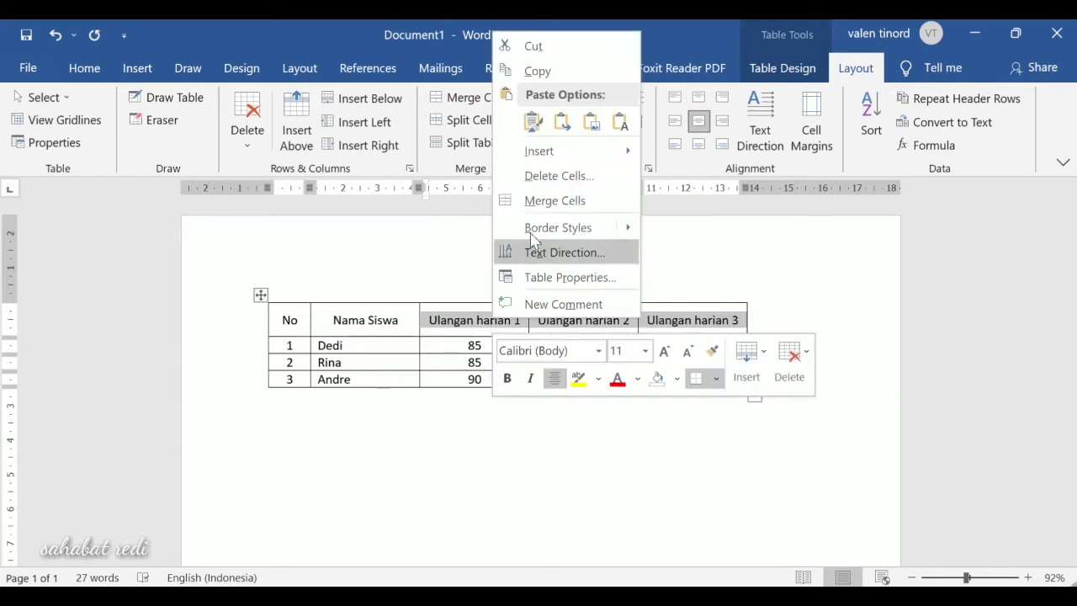
{"action": "mouse_move", "coordinate": [553, 150]}
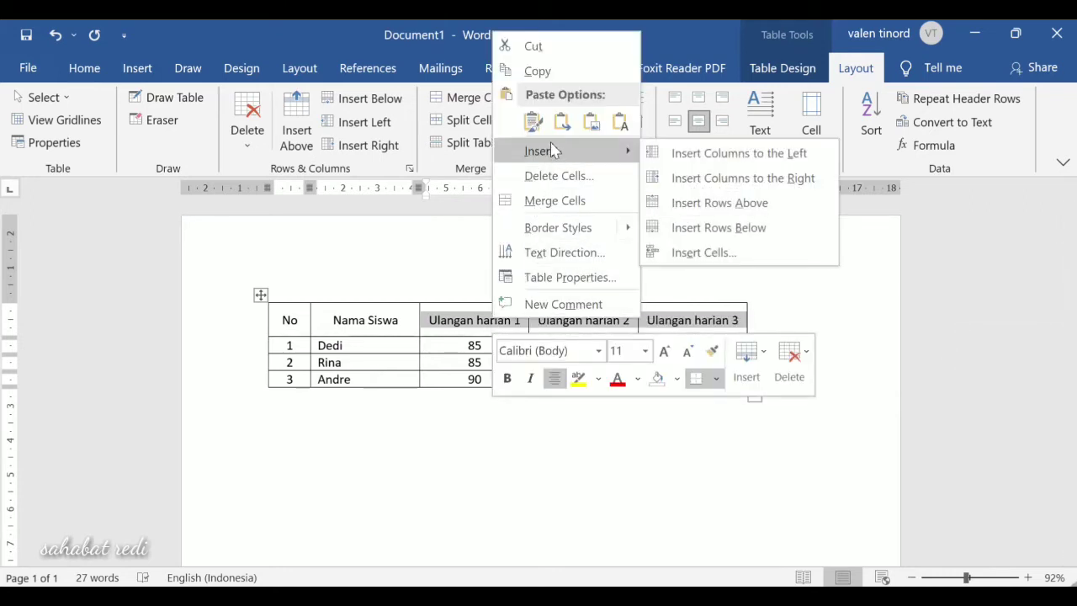
{"action": "left_click", "coordinate": [680, 210]}
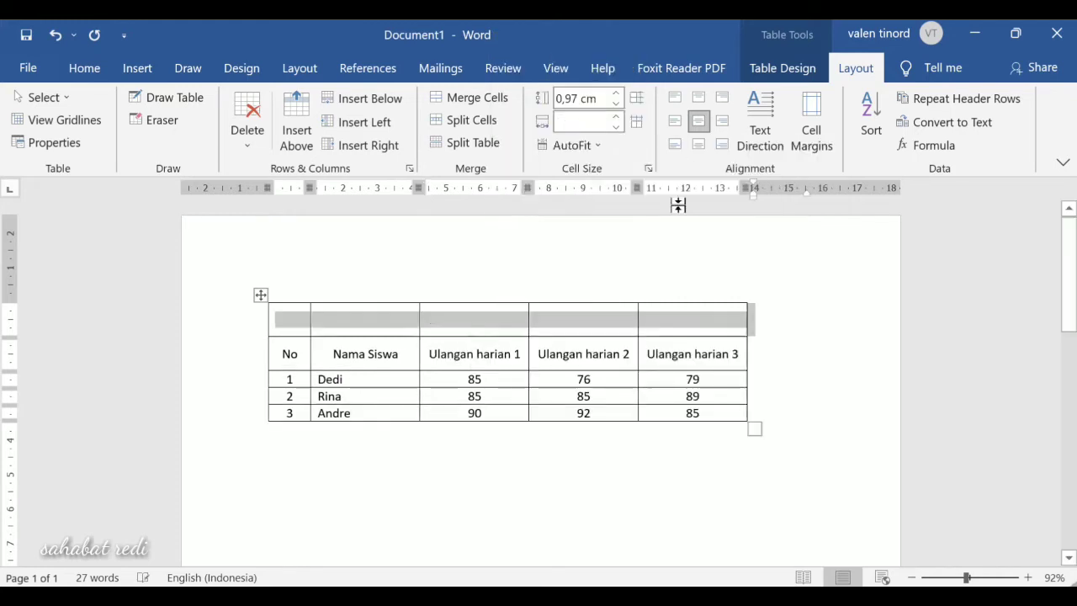
- Merge the three empty cells above the Ulangan harian 1, 2 and 3 headers into one cell
{"action": "left_click", "coordinate": [659, 333]}
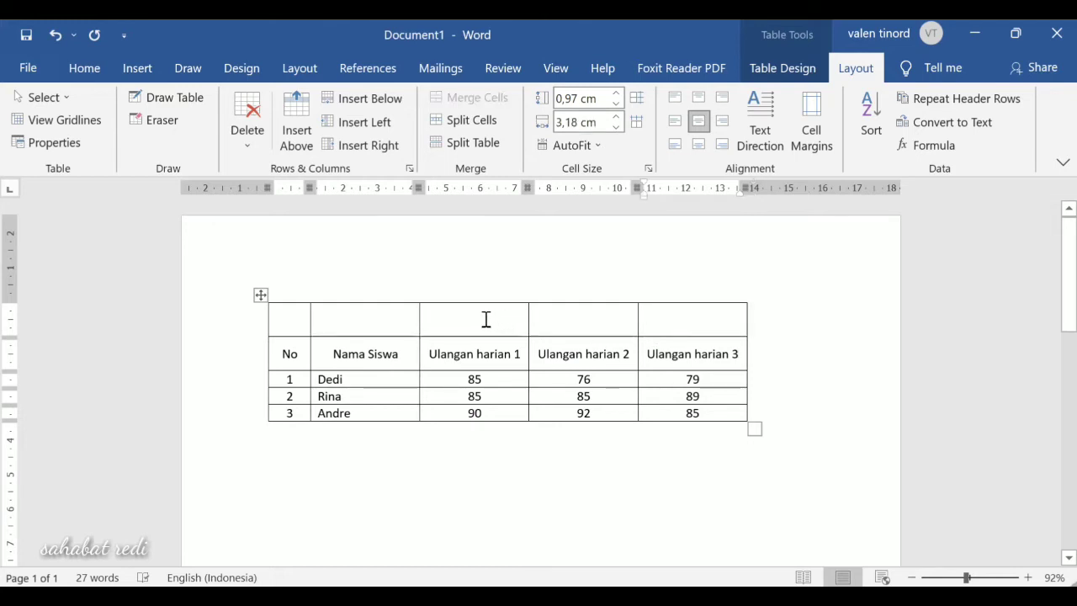
{"action": "left_click_drag", "start_coordinate": [486, 319], "coordinate": [691, 329]}
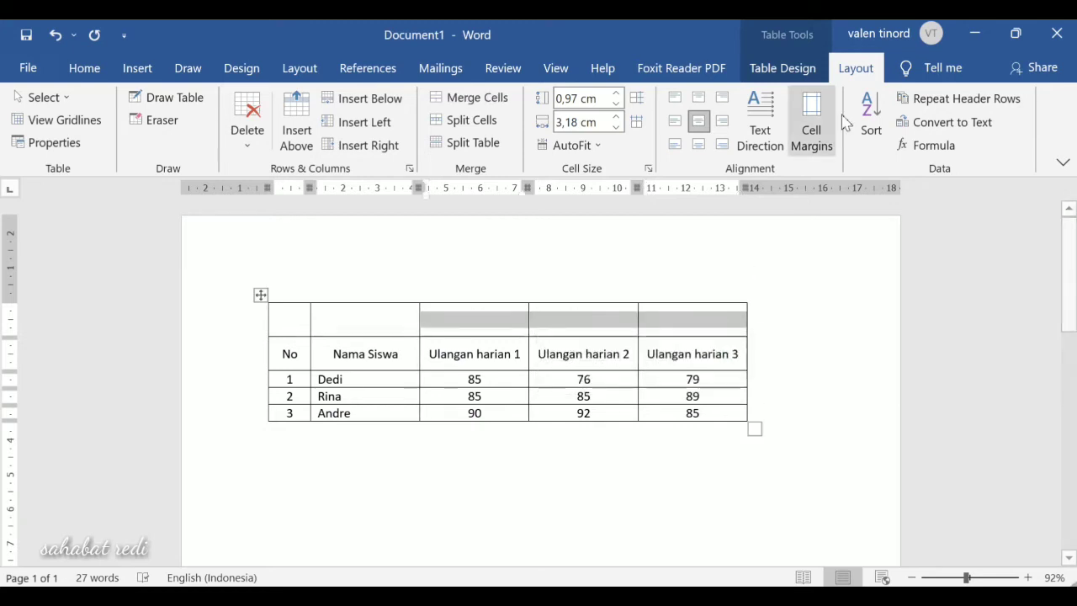
{"action": "left_click", "coordinate": [477, 101]}
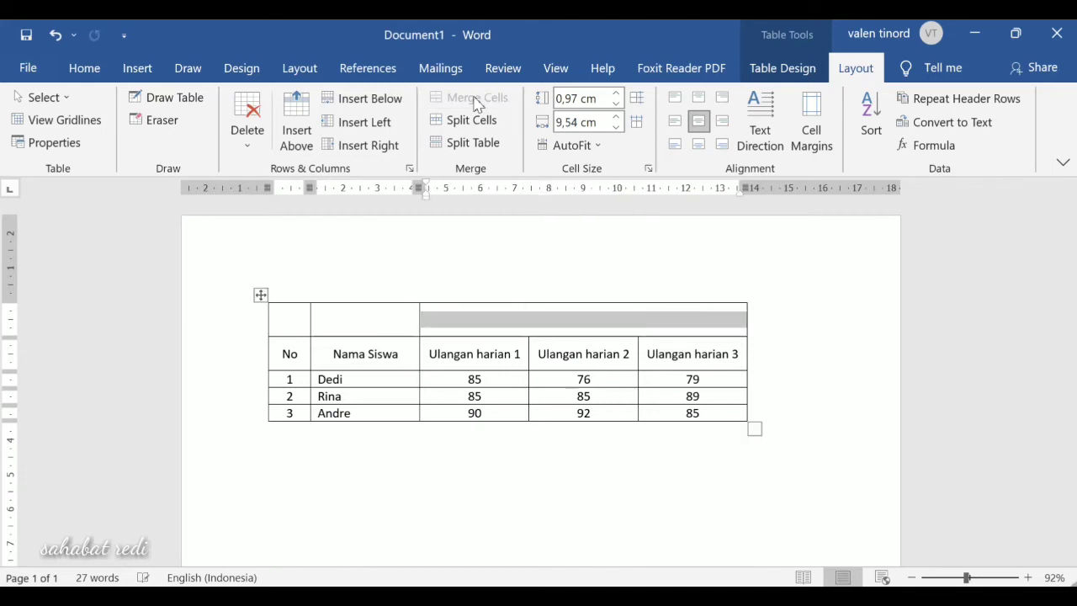
- Merge the Nama Siswa and No header cells each with the empty cell above it
{"action": "left_click", "coordinate": [364, 329]}
{"action": "left_click_drag", "start_coordinate": [364, 337], "coordinate": [365, 346]}
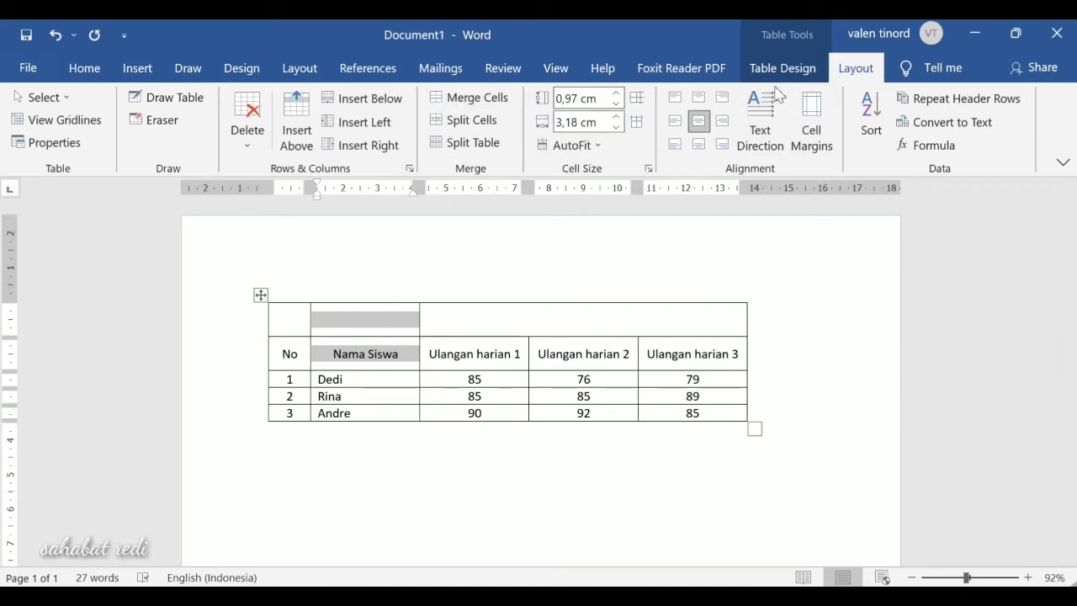
{"action": "left_click", "coordinate": [474, 98]}
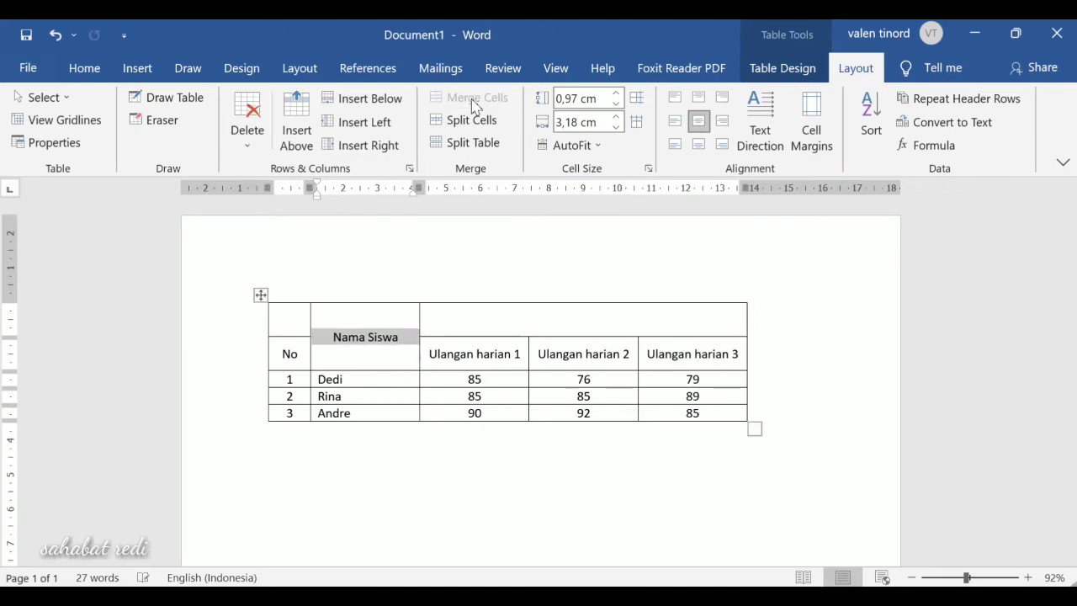
{"action": "left_click_drag", "start_coordinate": [289, 322], "coordinate": [289, 352]}
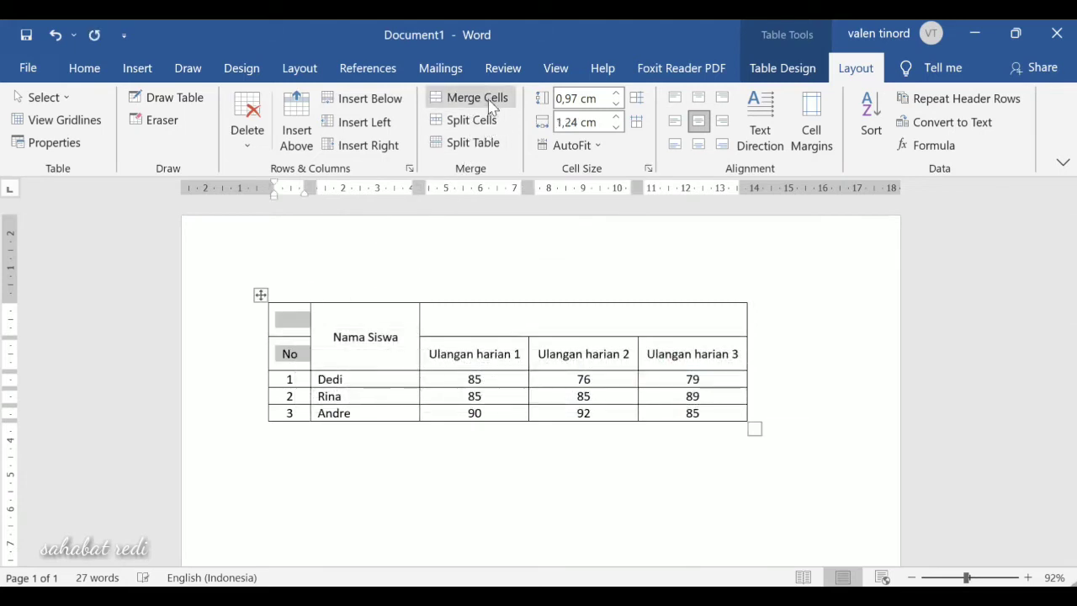
{"action": "left_click", "coordinate": [489, 100]}
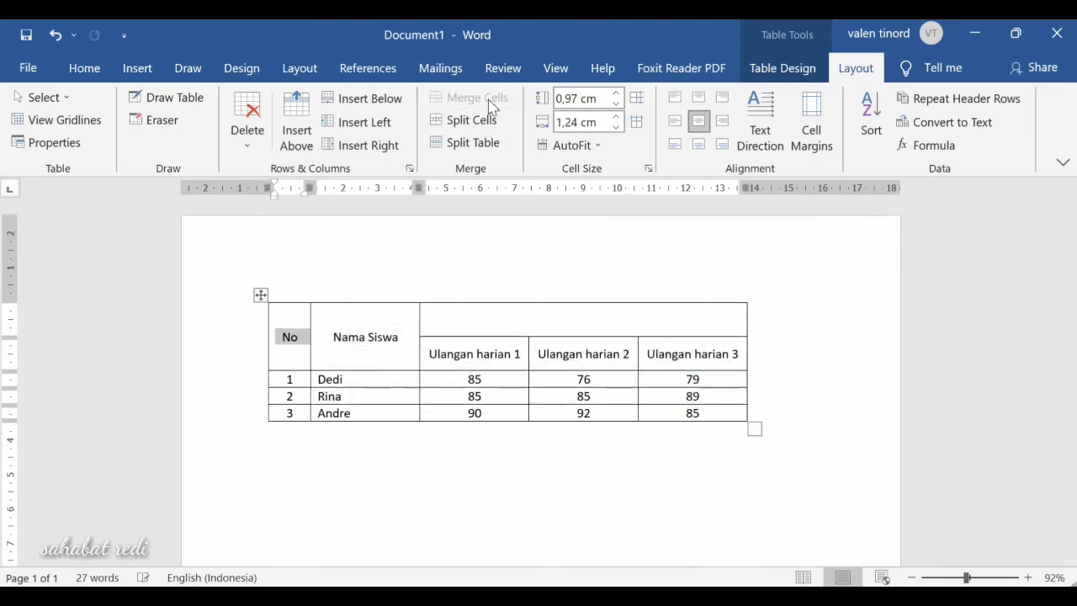
- Enter the heading Nilai in the merged cell above the three Ulangan harian headers
{"action": "left_click", "coordinate": [477, 323]}
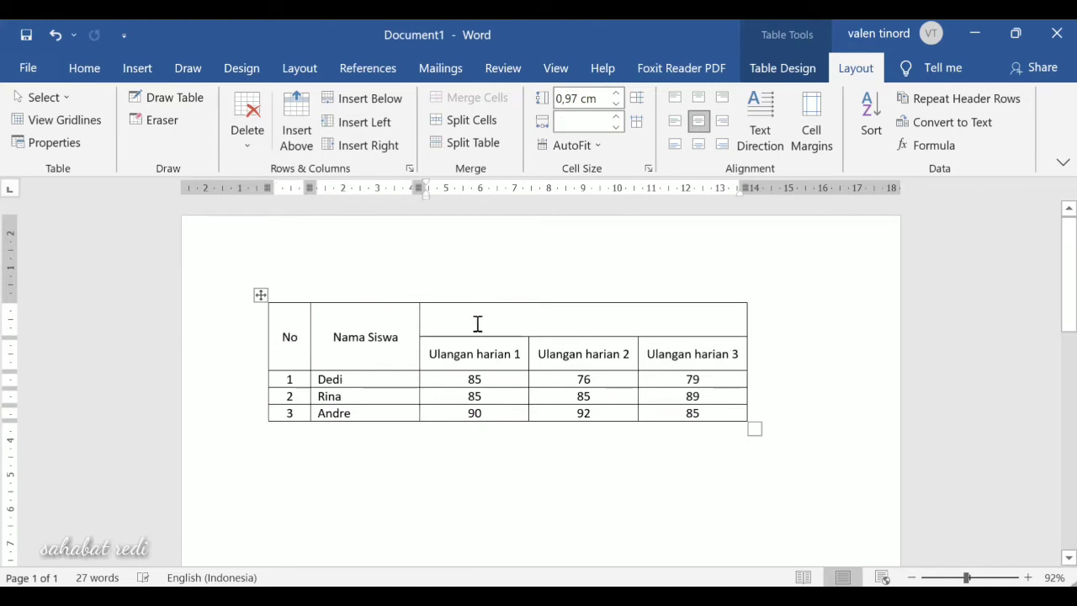
{"action": "type", "text": "Nilai"}
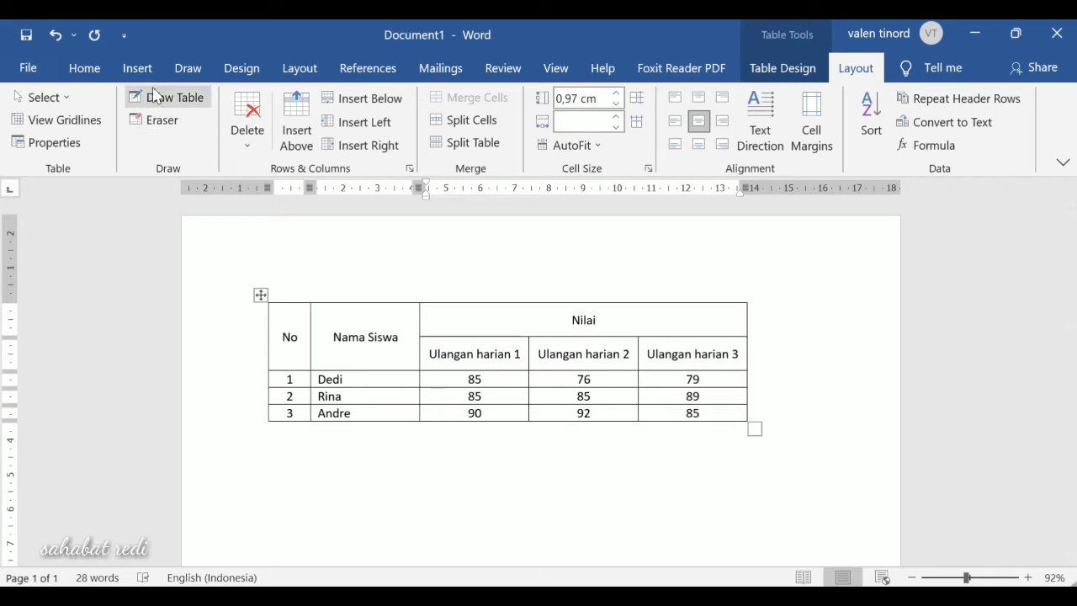
- Apply the blue banded grid table style with a solid blue header row to the entire grade table
{"action": "left_click", "coordinate": [788, 72]}
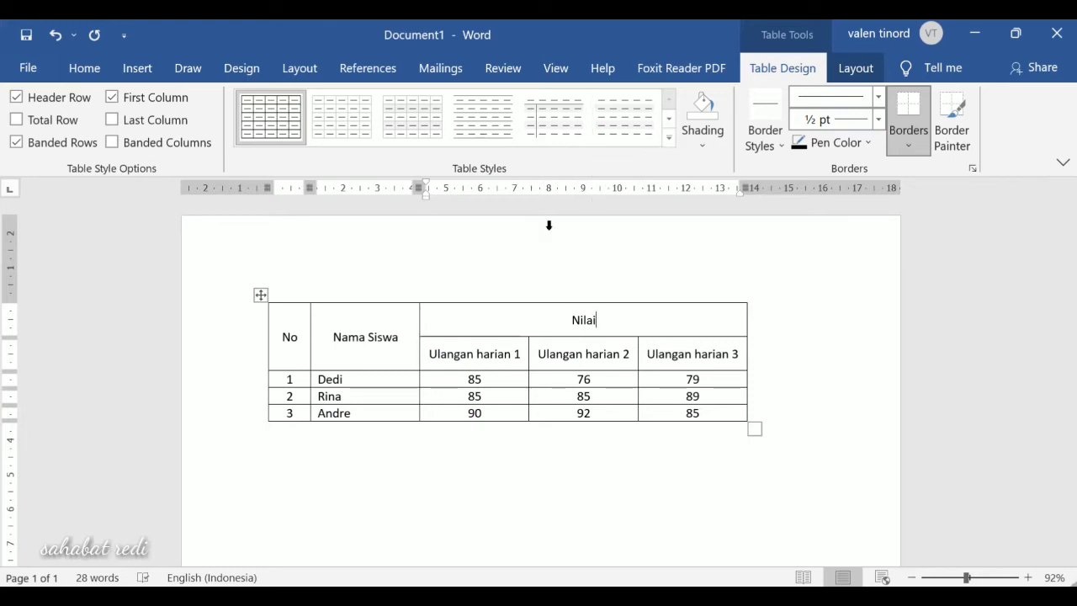
{"action": "left_click_drag", "start_coordinate": [298, 317], "coordinate": [732, 412]}
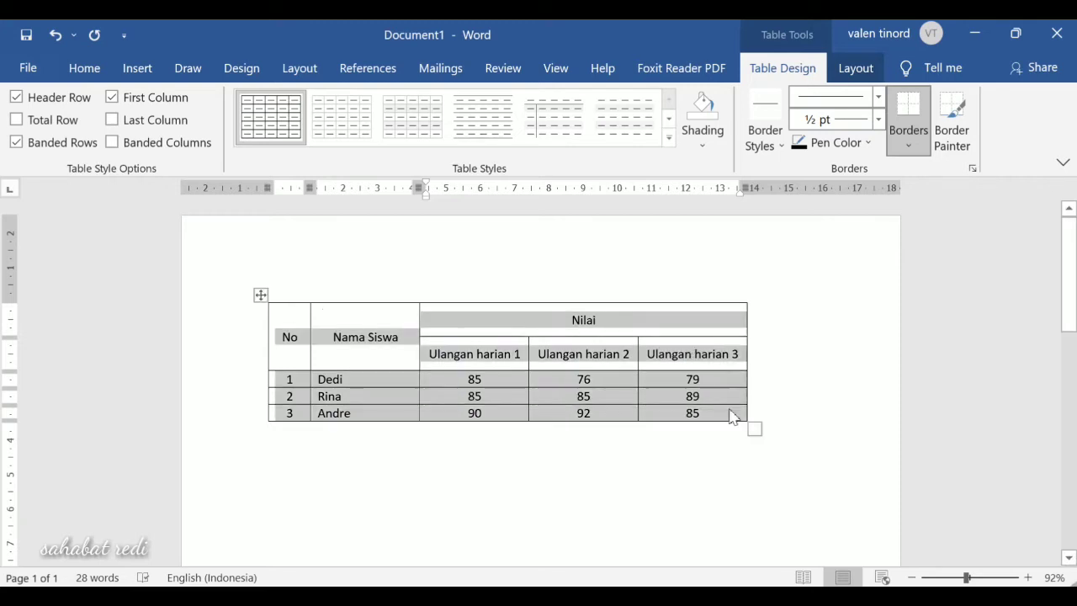
{"action": "left_click", "coordinate": [669, 139]}
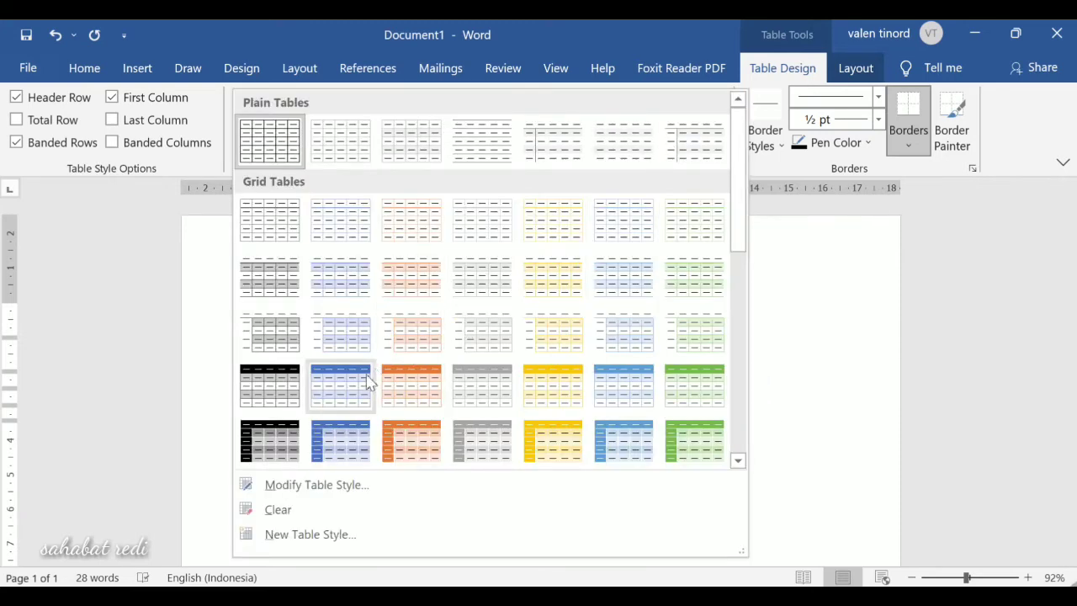
{"action": "left_click", "coordinate": [348, 397]}
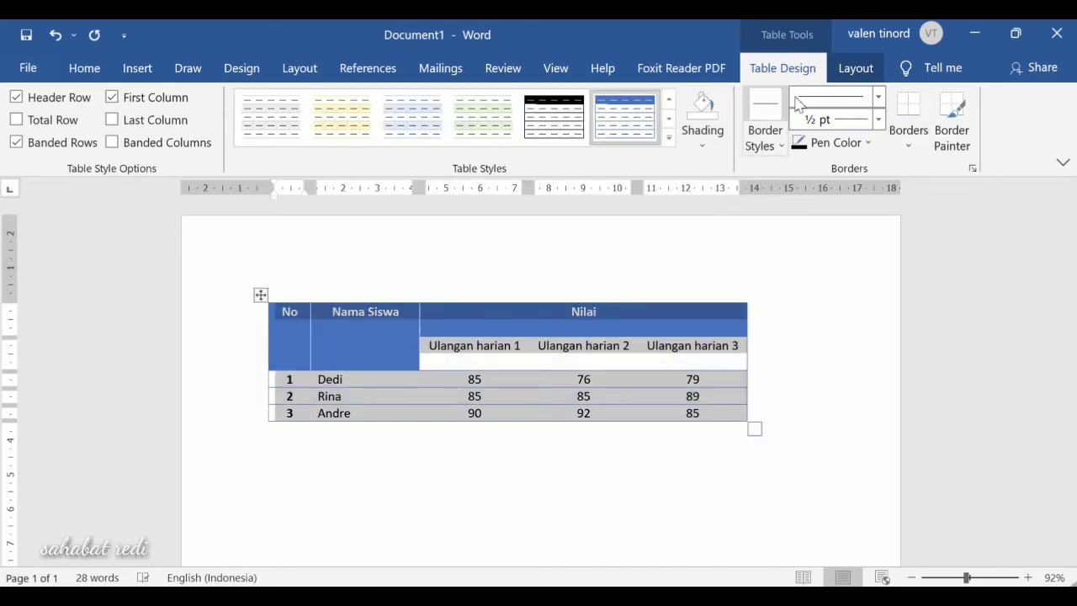
- Center the contents of all table cells horizontally and vertically
{"action": "left_click", "coordinate": [856, 68]}
{"action": "left_click", "coordinate": [700, 122]}
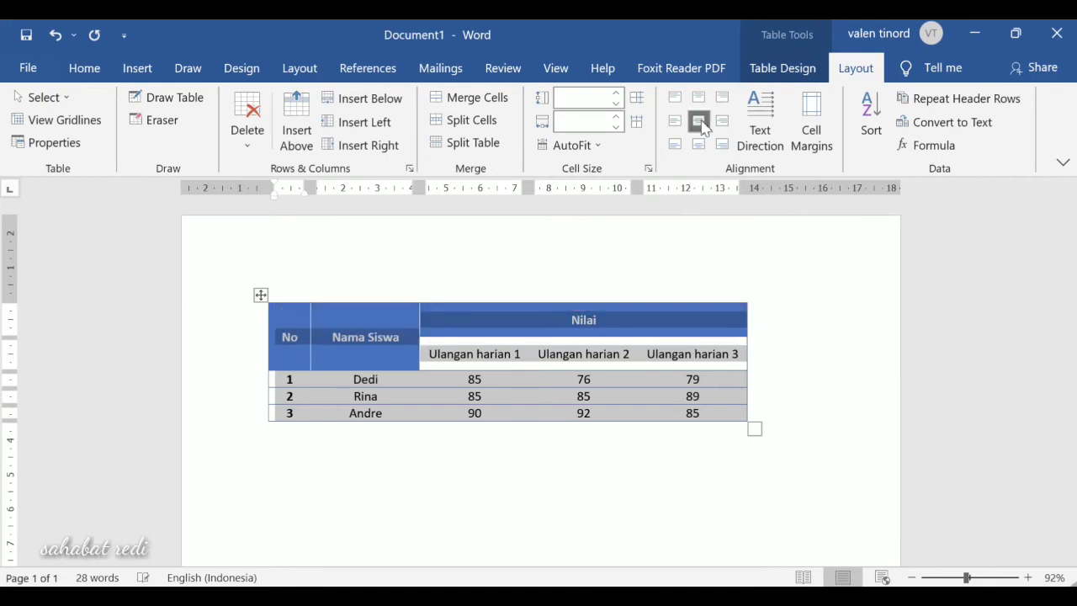
{"action": "left_click", "coordinate": [851, 312]}
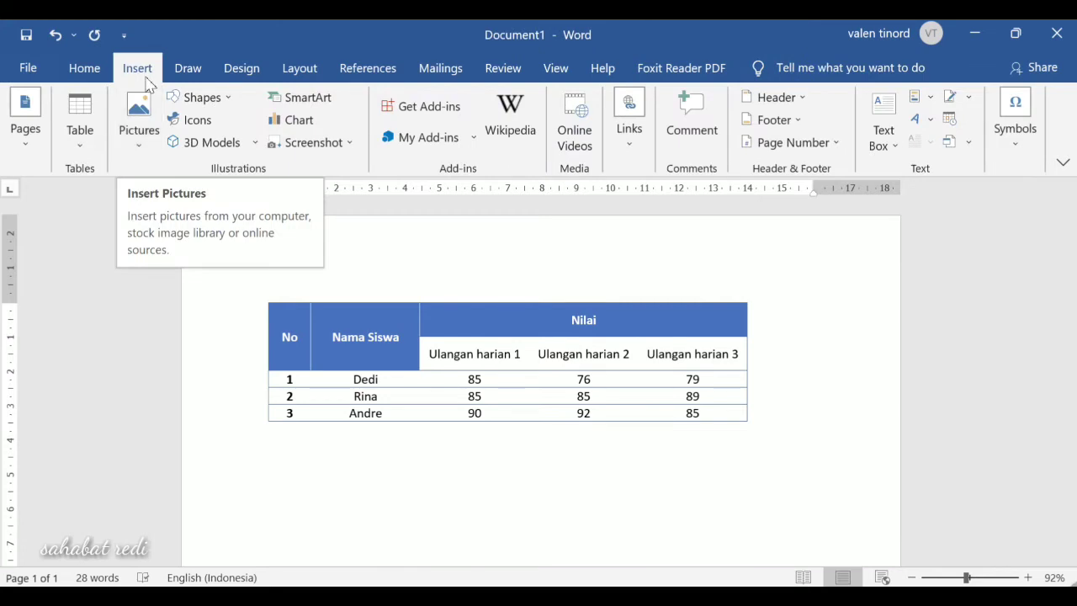
- Insert the picture LKPD-1 simdig gasal 2021 below the table from Background PPT > Cover Google drive on Local Disk (D:)
{"action": "left_click", "coordinate": [145, 145]}
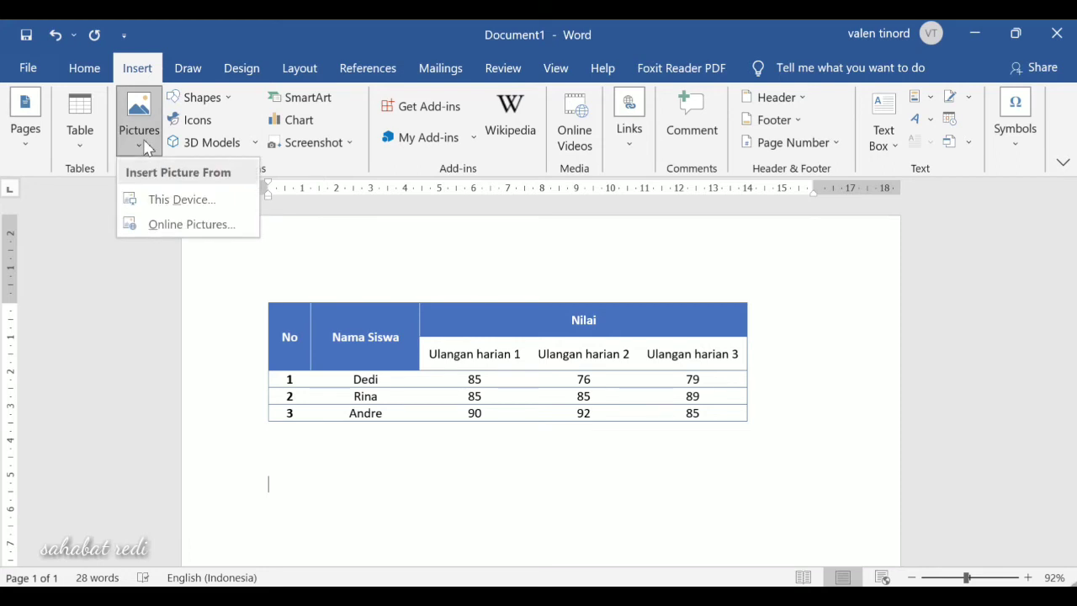
{"action": "left_click", "coordinate": [176, 199]}
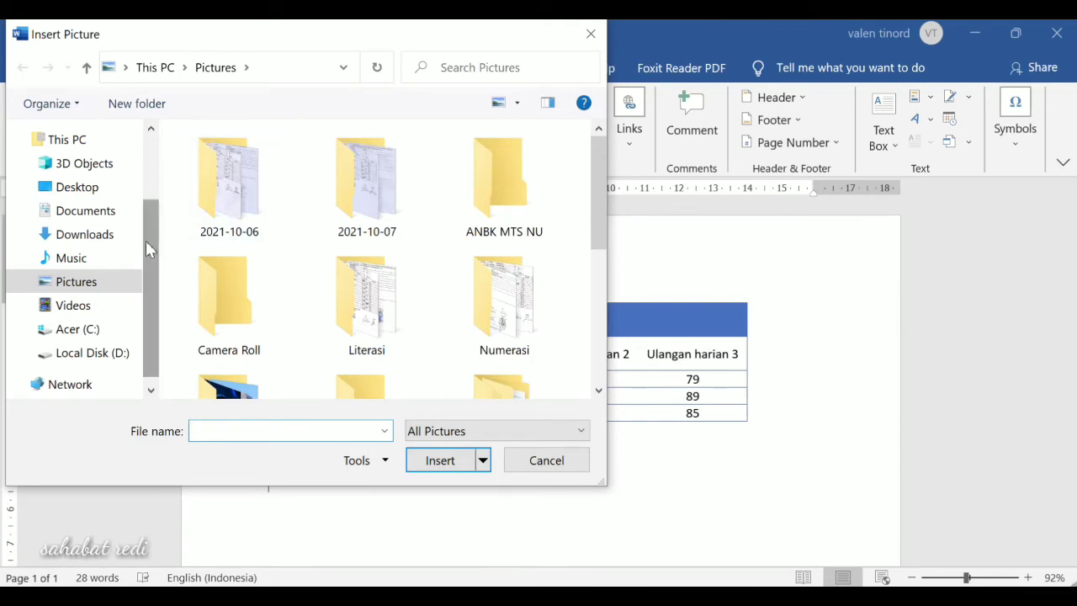
{"action": "scroll", "coordinate": [146, 241], "scroll_direction": "down", "scroll_amount": 1}
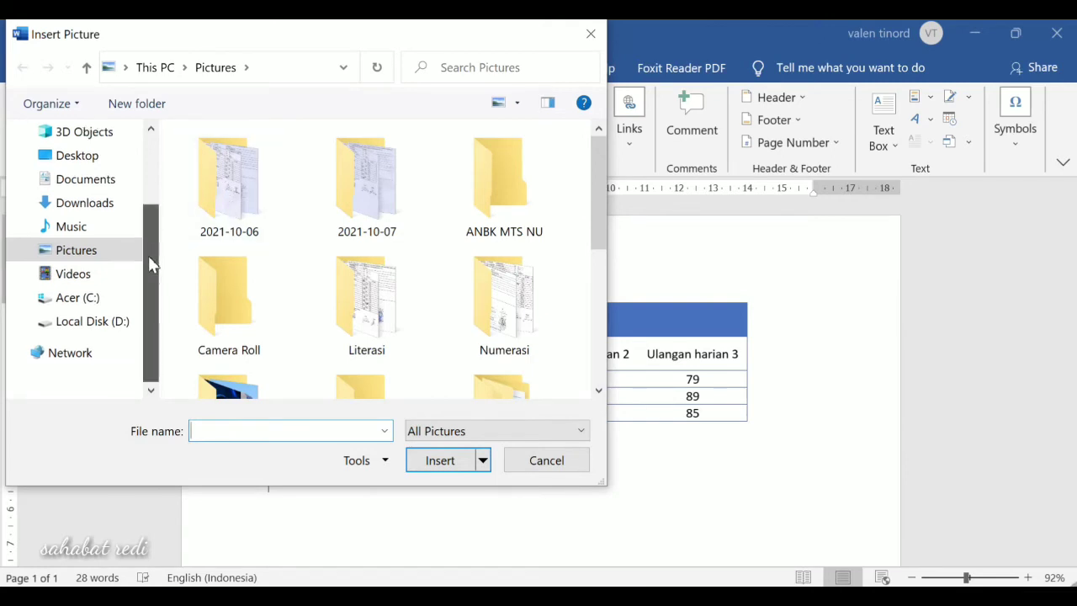
{"action": "left_click", "coordinate": [106, 328]}
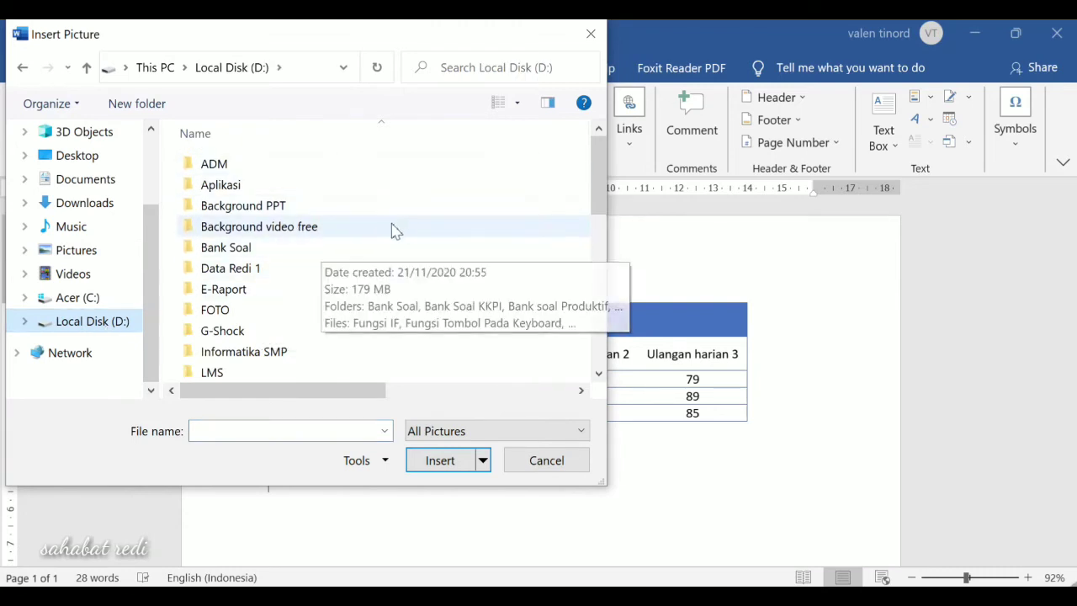
{"action": "double_click", "coordinate": [276, 215]}
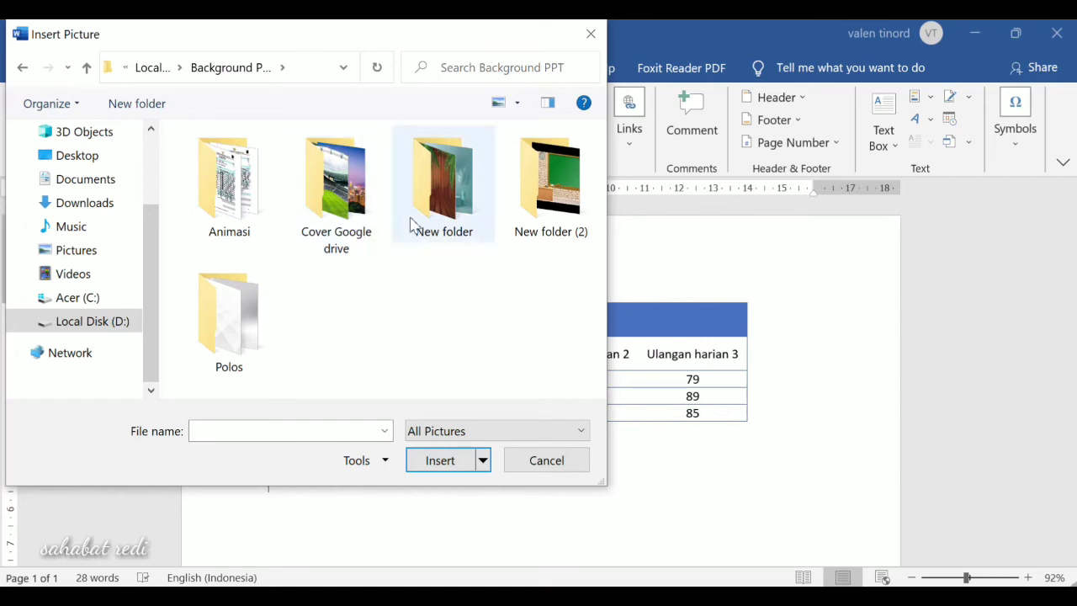
{"action": "double_click", "coordinate": [354, 195]}
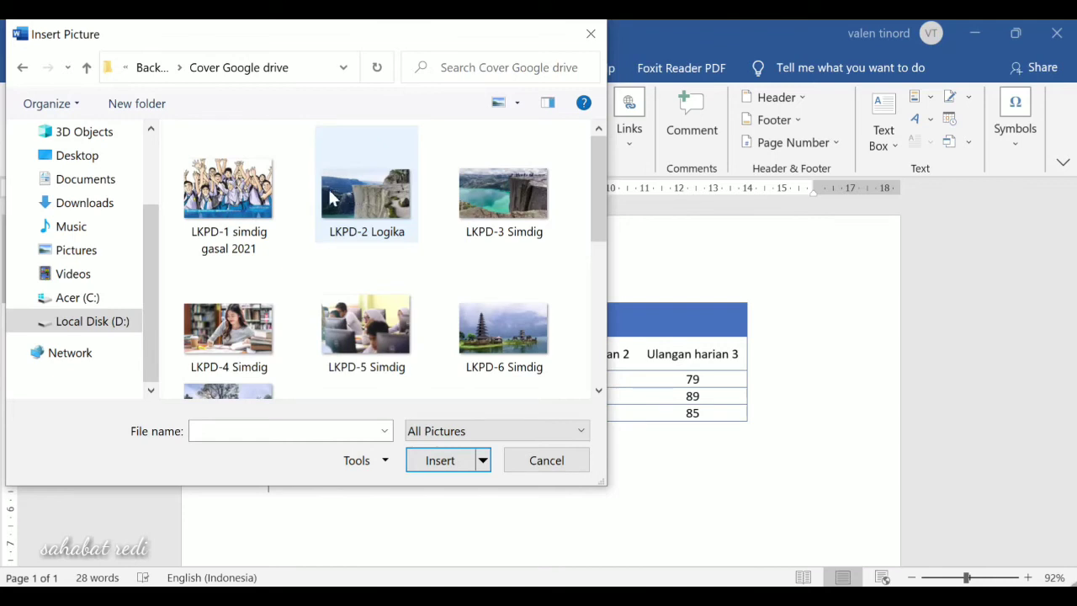
{"action": "left_click", "coordinate": [243, 195]}
{"action": "left_click", "coordinate": [439, 461]}
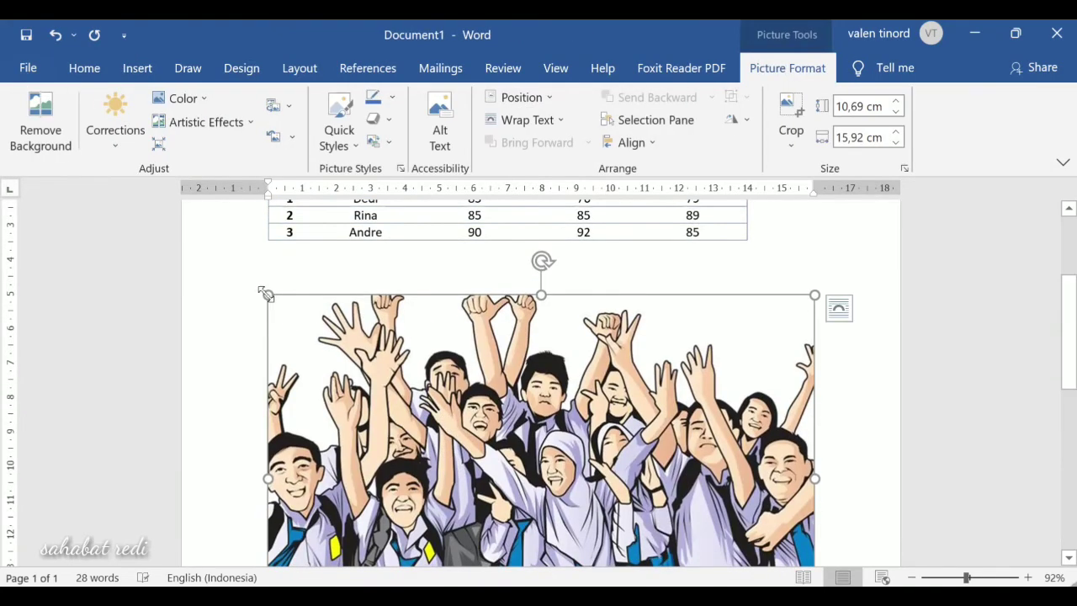
- Shrink the inserted picture to about 6.37 cm high by 9.48 cm wide and center it on the page
{"action": "left_click_drag", "start_coordinate": [267, 295], "coordinate": [492, 498]}
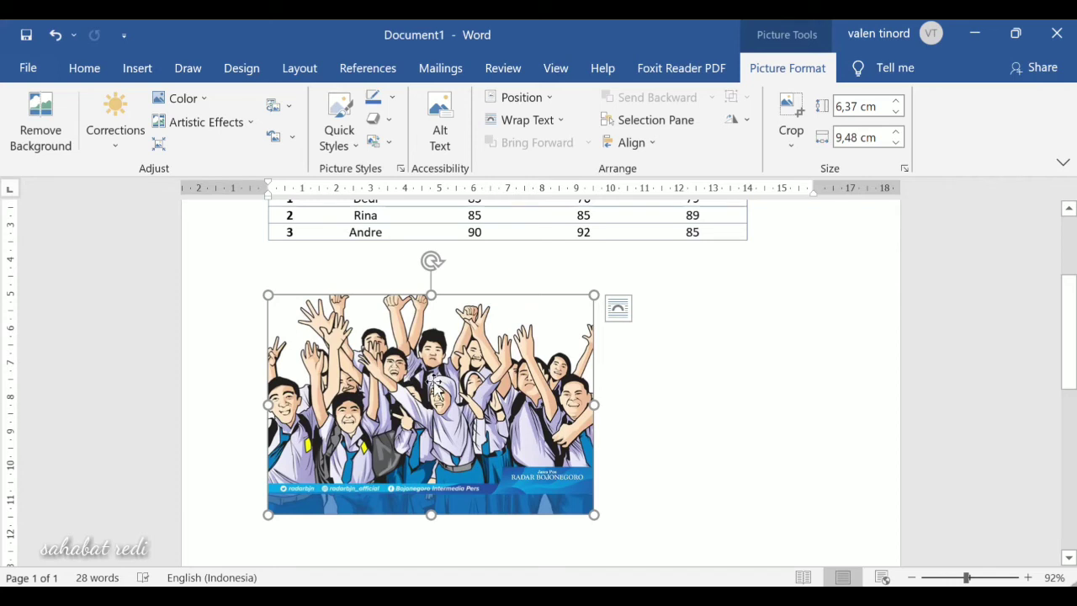
{"action": "left_click", "coordinate": [85, 69]}
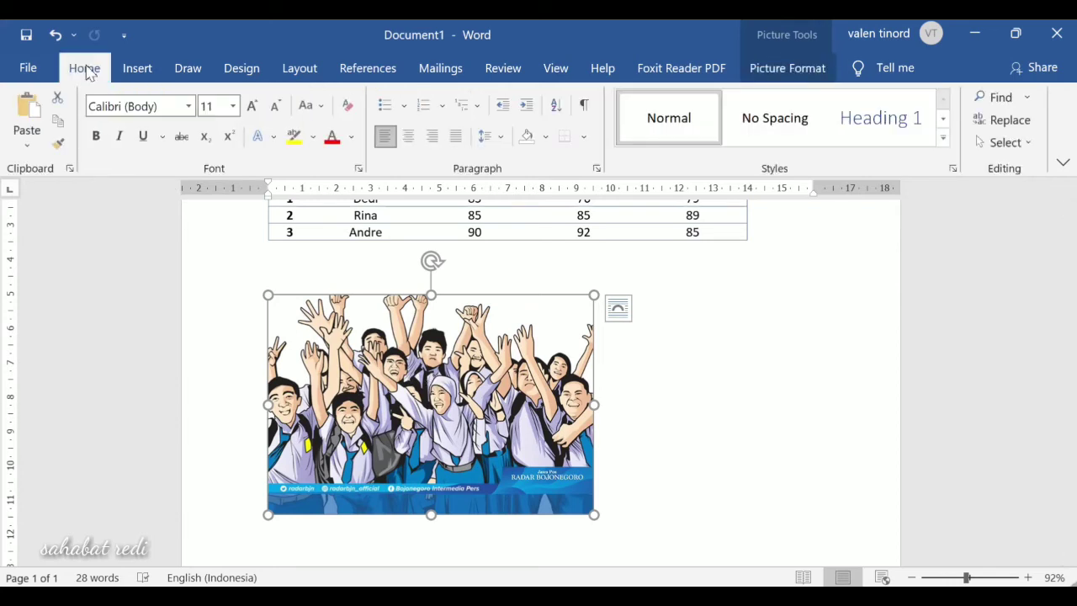
{"action": "left_click", "coordinate": [409, 138]}
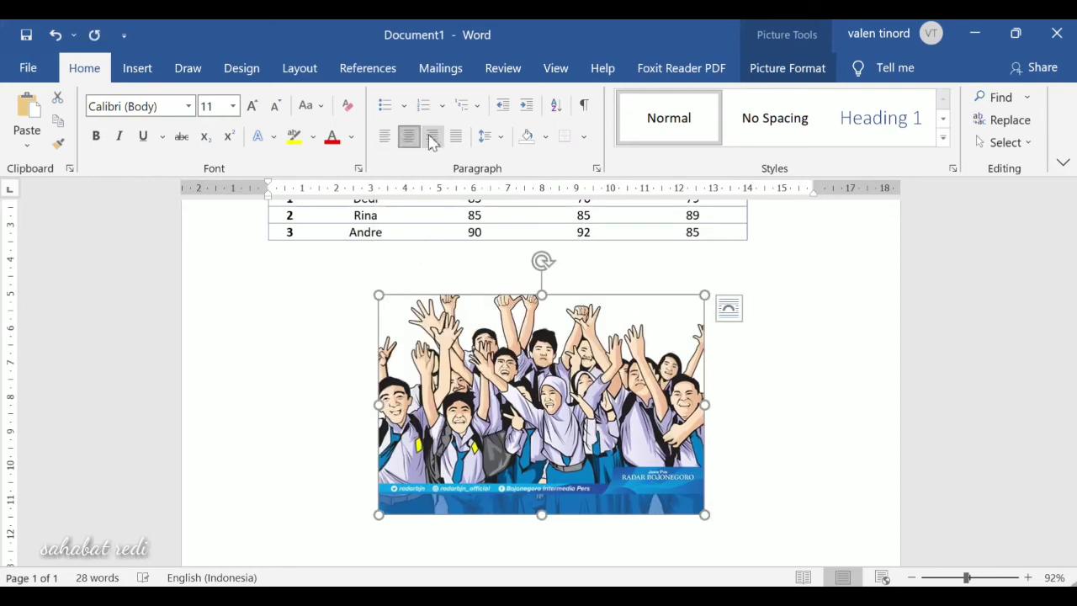
{"action": "left_click", "coordinate": [432, 138]}
{"action": "left_click", "coordinate": [409, 137]}
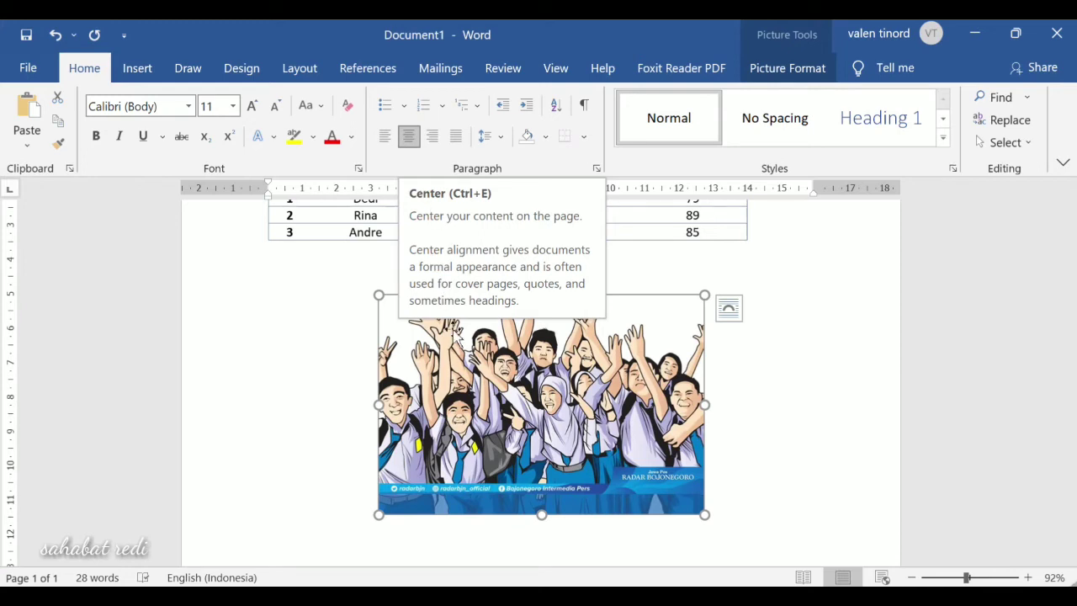
- Set the picture's text wrapping to In Front of Text and move it over the grade table
{"action": "right_click", "coordinate": [501, 376]}
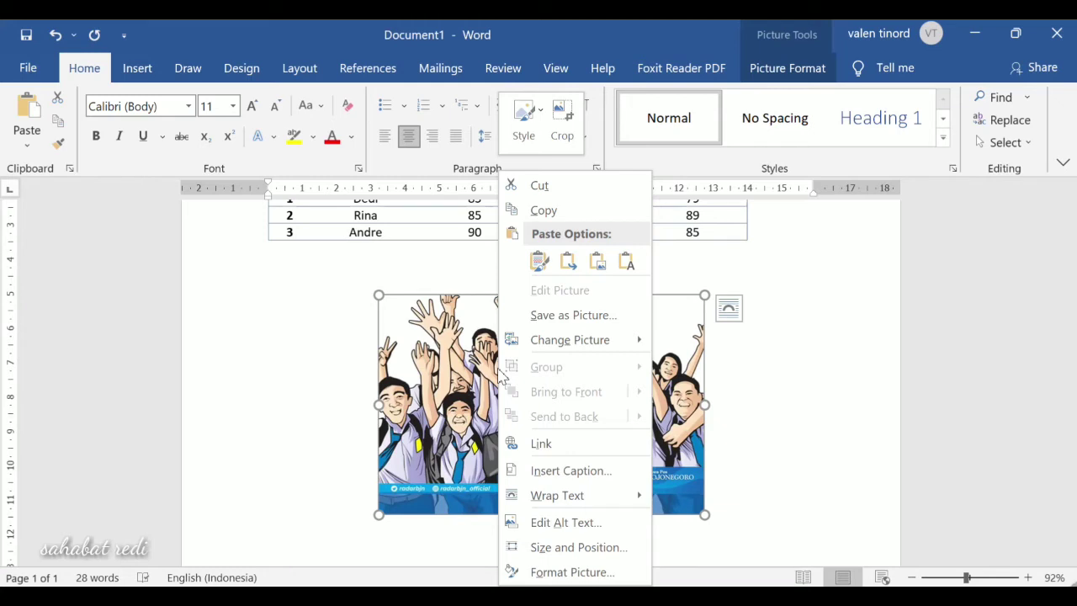
{"action": "mouse_move", "coordinate": [554, 498]}
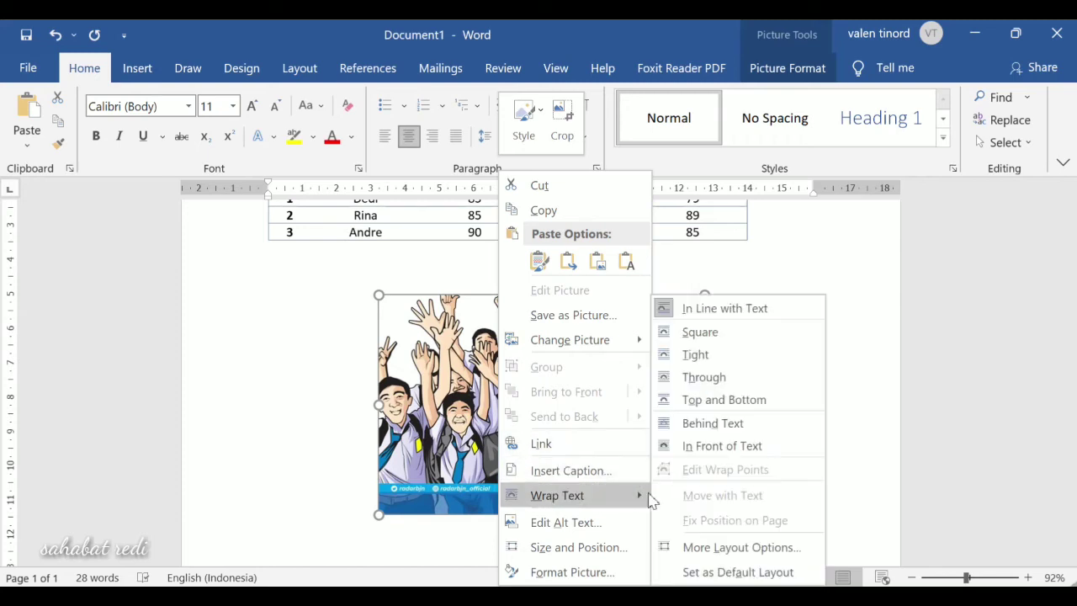
{"action": "left_click", "coordinate": [724, 447]}
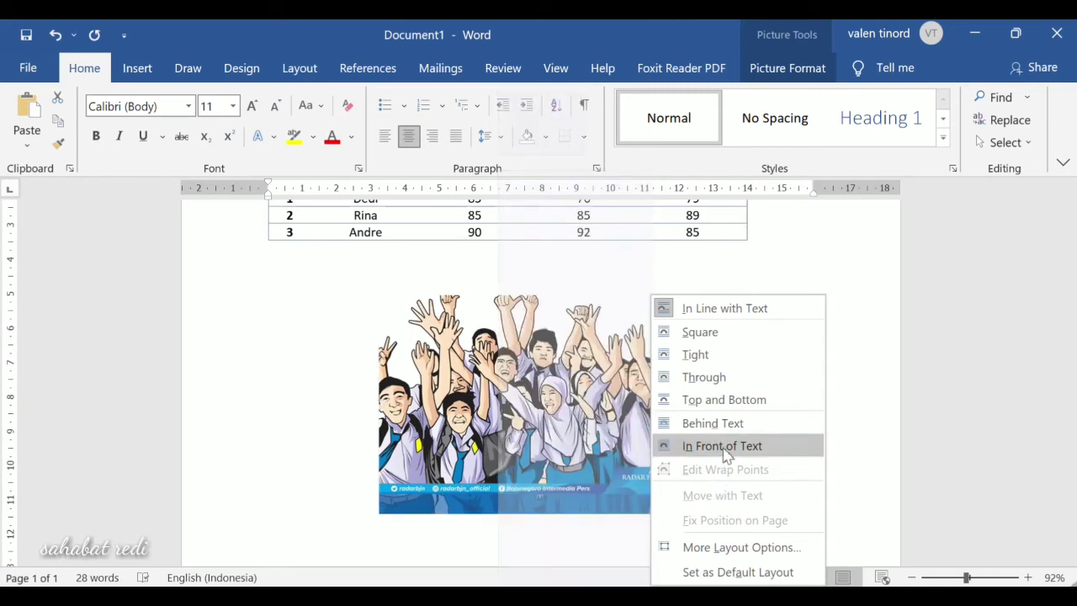
{"action": "left_click_drag", "start_coordinate": [613, 437], "coordinate": [607, 318]}
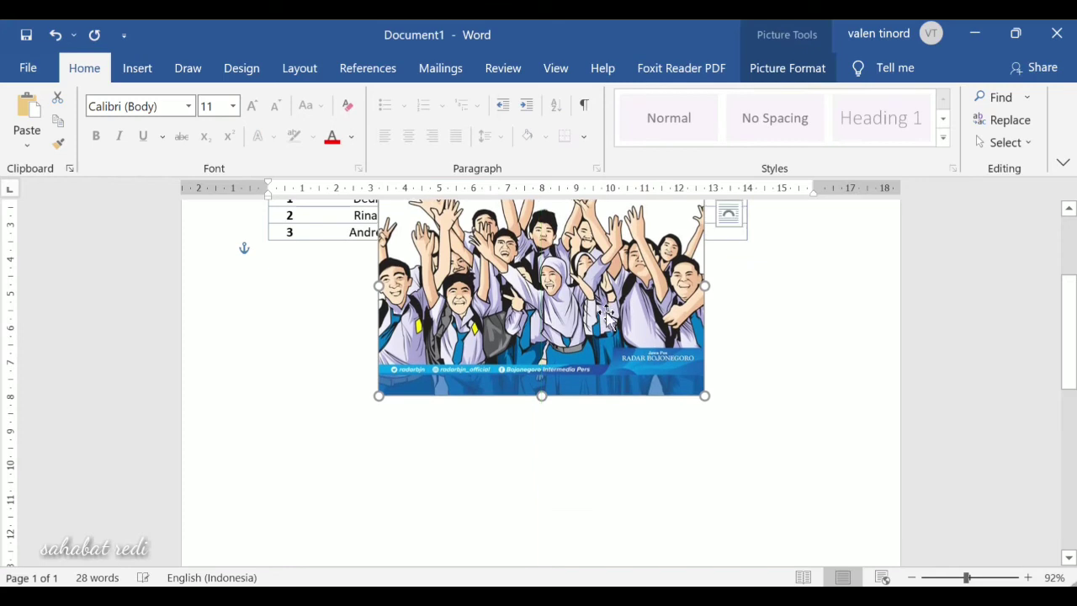
{"action": "scroll", "coordinate": [779, 389], "scroll_direction": "up", "scroll_amount": 3}
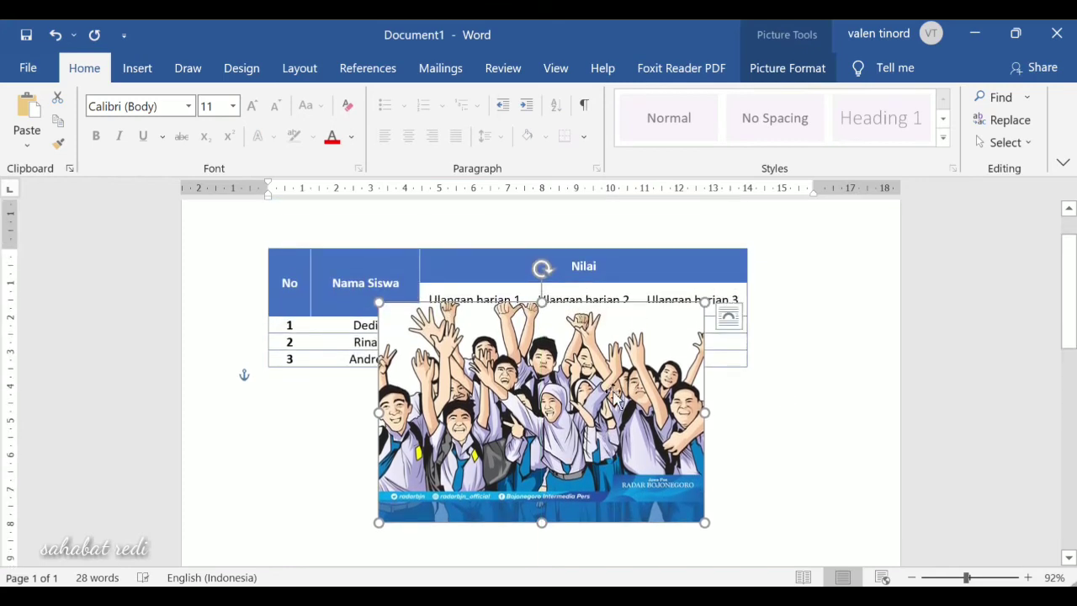
{"action": "left_click_drag", "start_coordinate": [615, 399], "coordinate": [607, 348]}
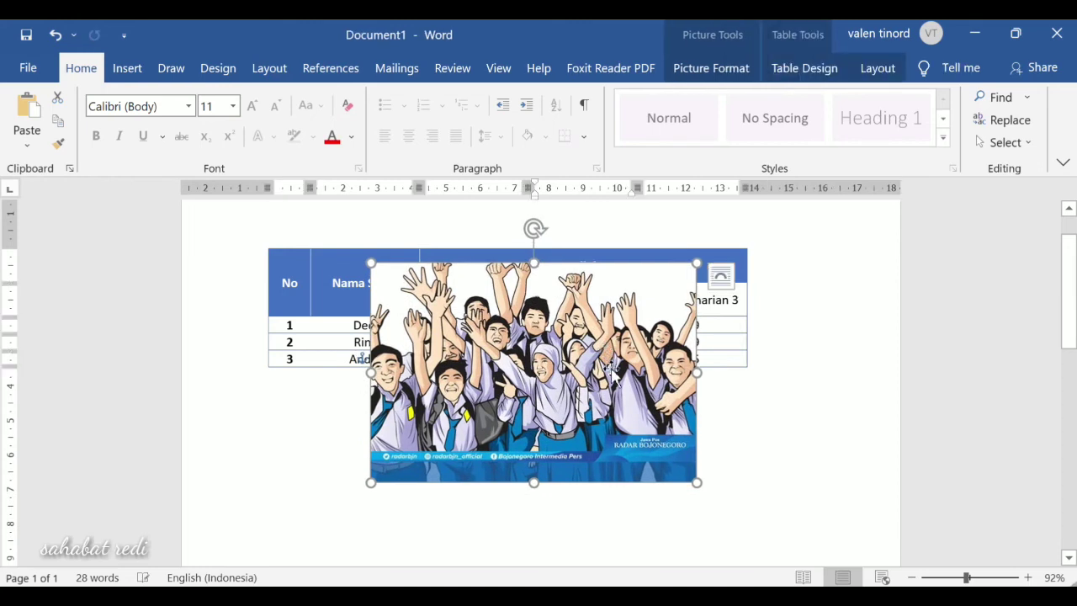
- Change the picture's text wrapping to Behind Text, try it behind the table, and place it below the table
{"action": "right_click", "coordinate": [539, 309]}
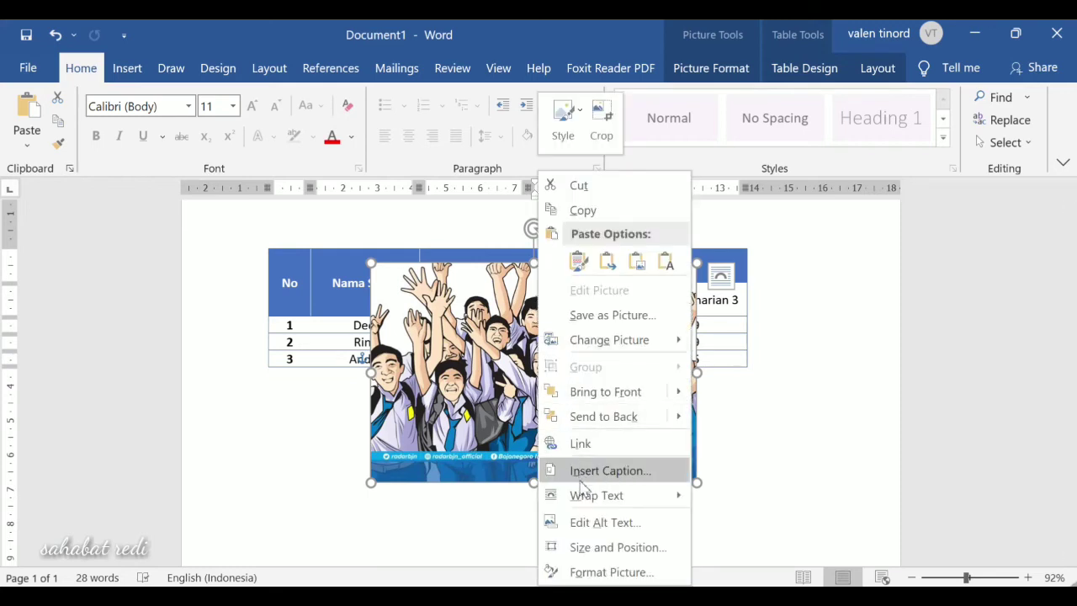
{"action": "mouse_move", "coordinate": [584, 499]}
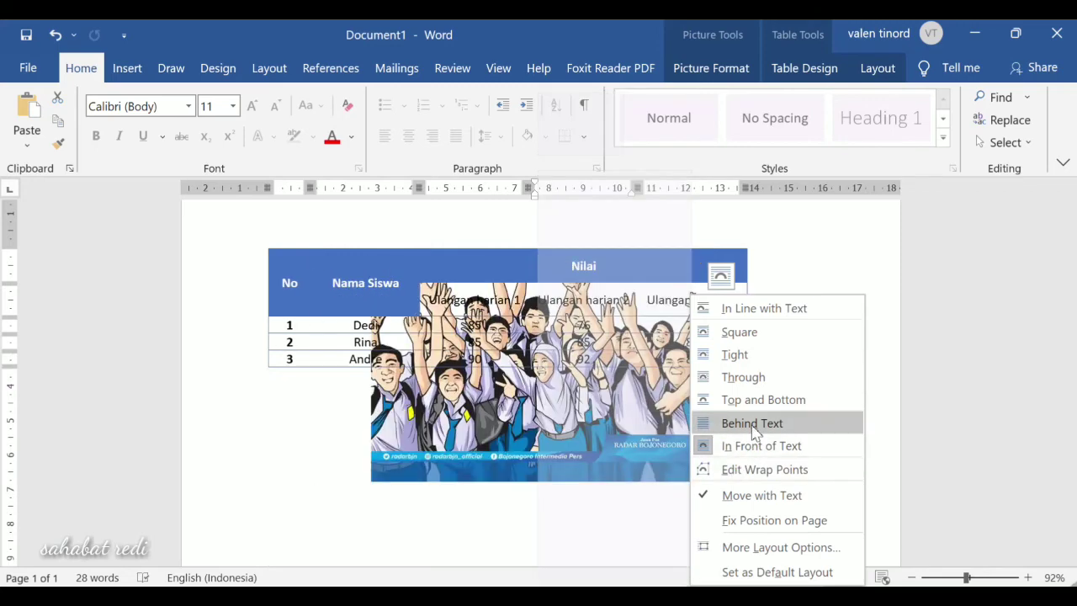
{"action": "left_click", "coordinate": [753, 424]}
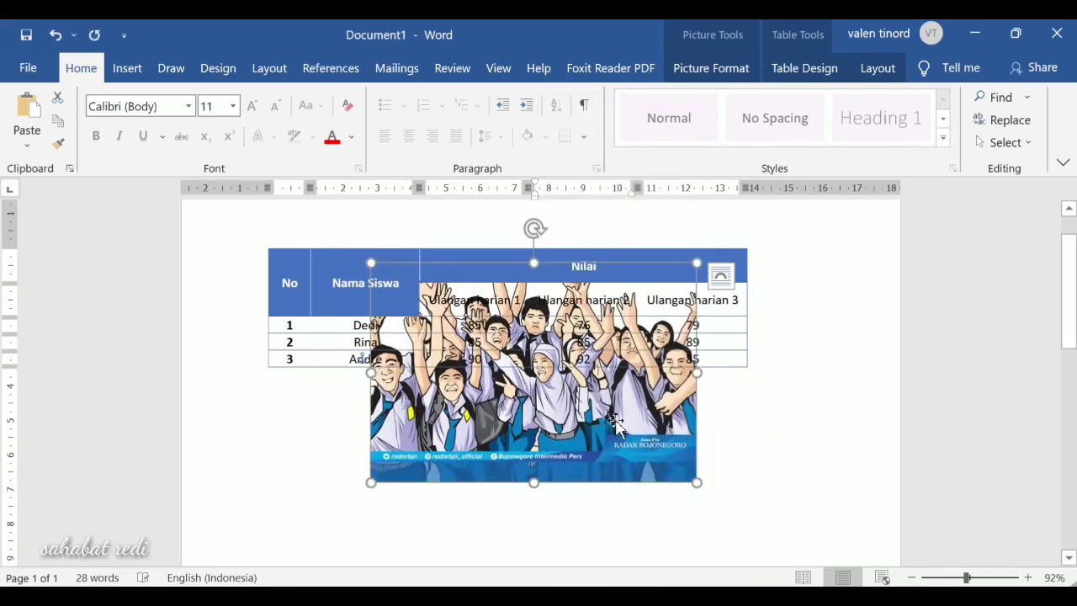
{"action": "left_click_drag", "start_coordinate": [612, 417], "coordinate": [509, 360]}
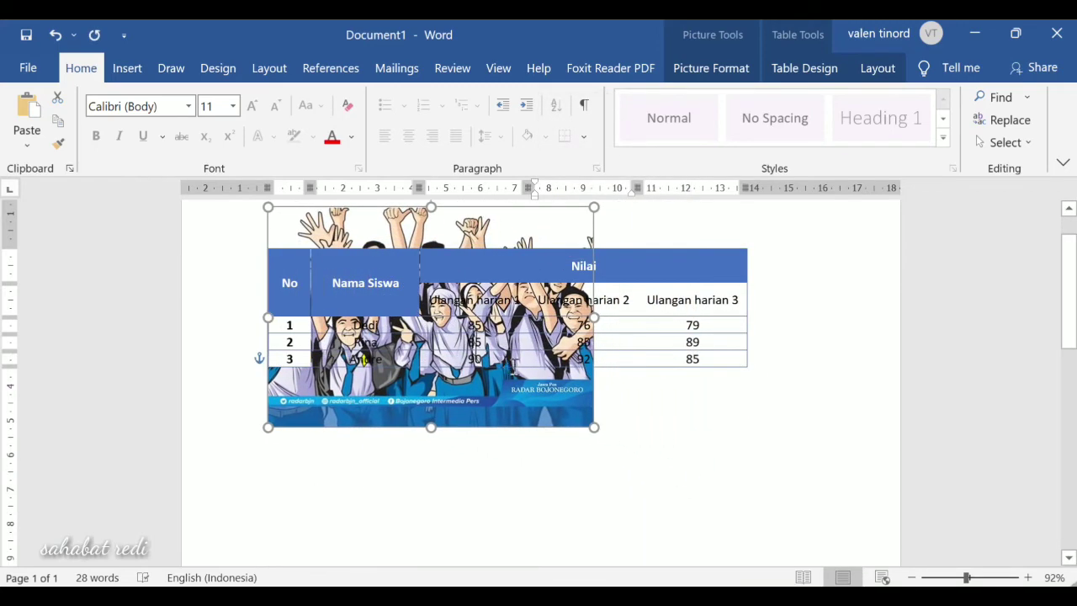
{"action": "left_click_drag", "start_coordinate": [594, 427], "coordinate": [761, 488]}
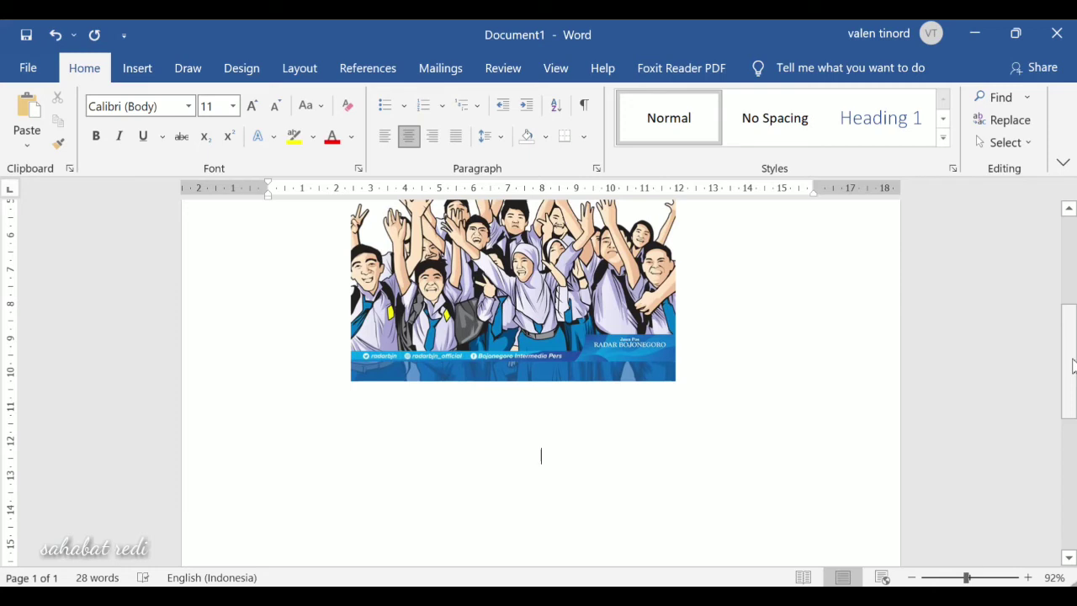
- Preview the Line, Pie and Bar chart types, and insert a Clustered Column chart below the picture
{"action": "left_click", "coordinate": [145, 78]}
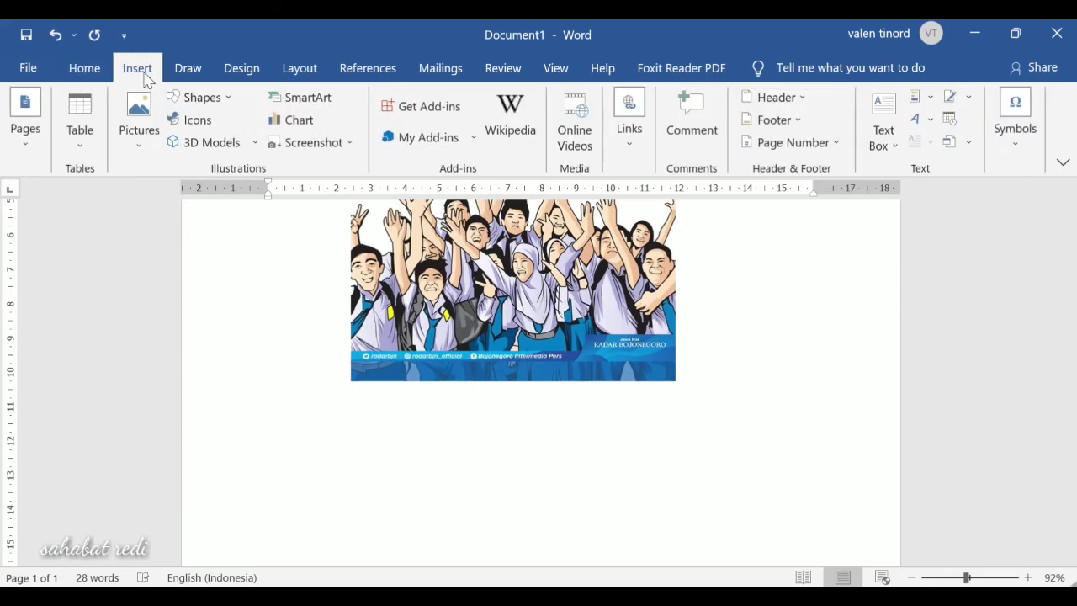
{"action": "left_click", "coordinate": [296, 119]}
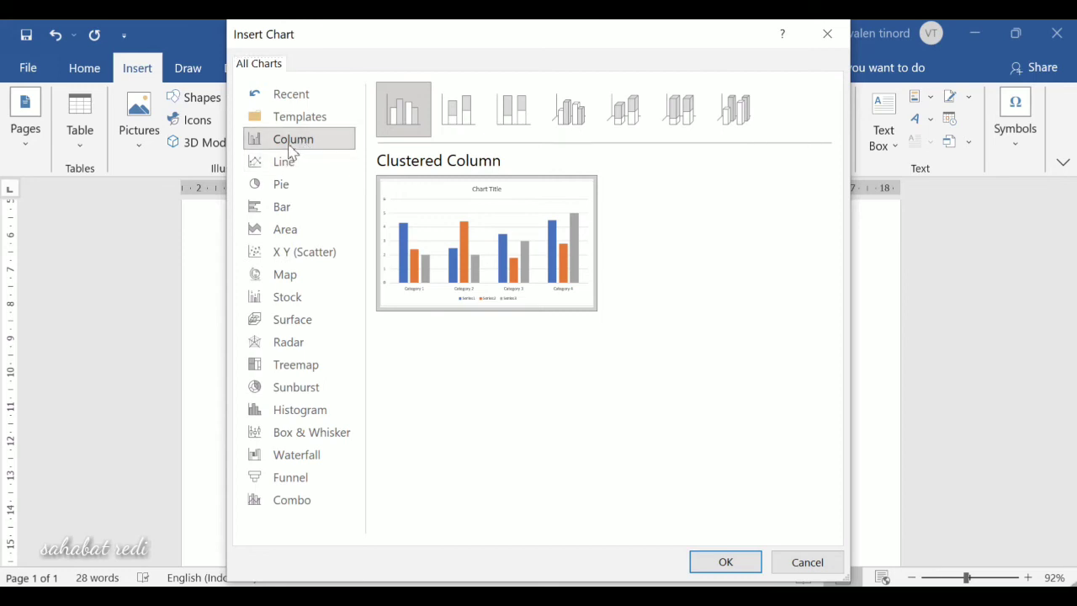
{"action": "left_click", "coordinate": [287, 169]}
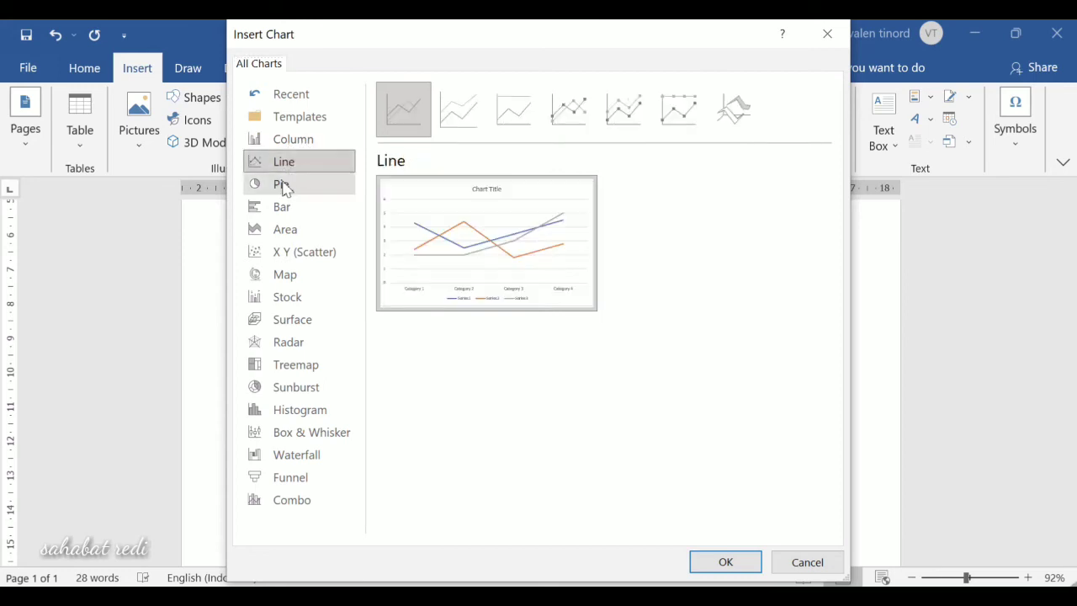
{"action": "left_click", "coordinate": [284, 187]}
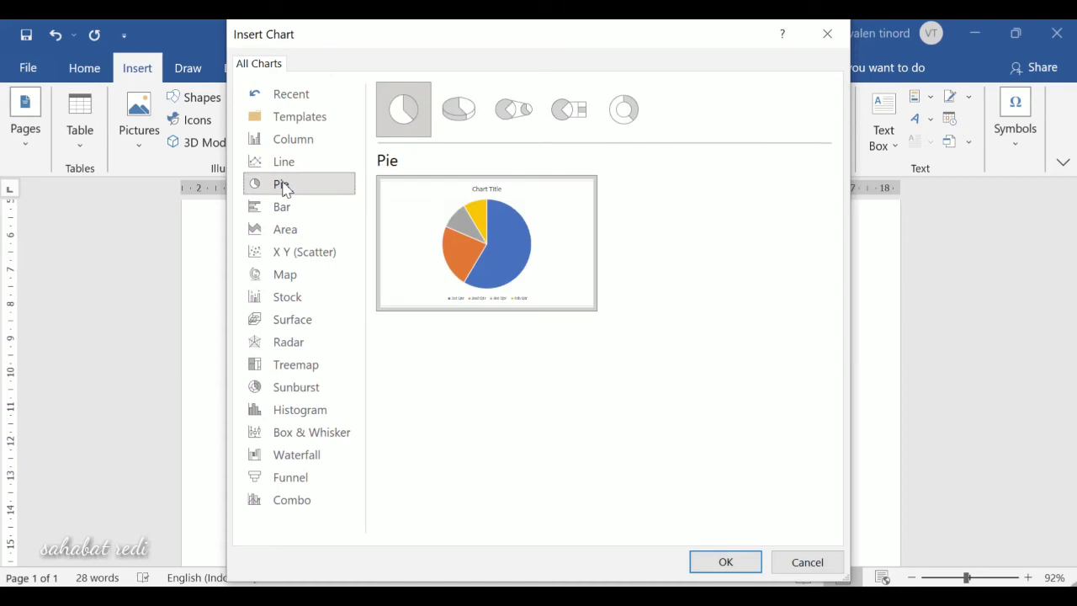
{"action": "left_click", "coordinate": [284, 211]}
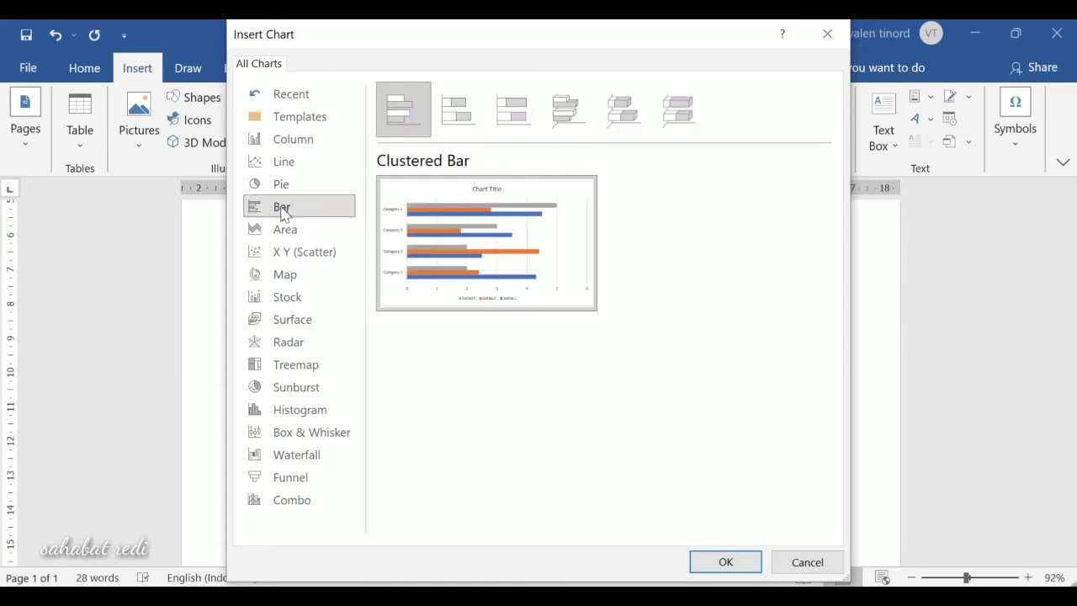
{"action": "left_click", "coordinate": [294, 143]}
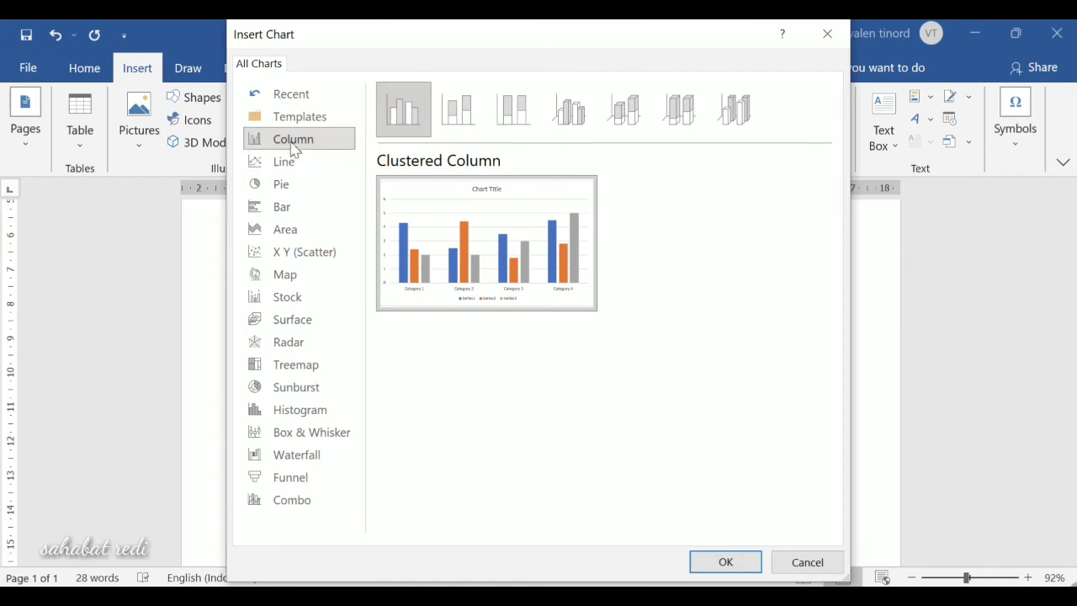
{"action": "left_click", "coordinate": [709, 568]}
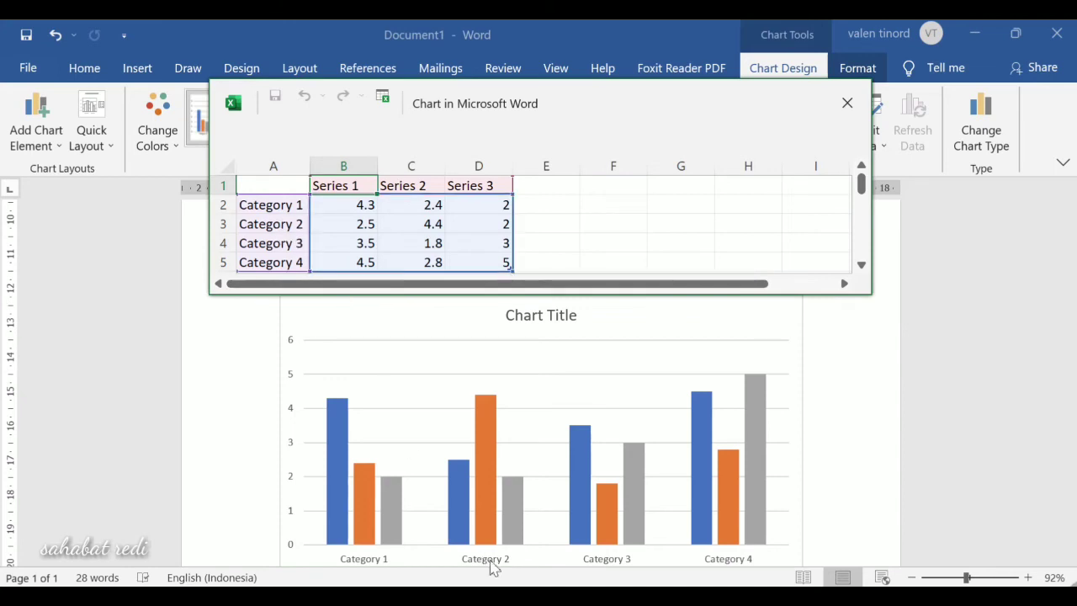
- Set the chart's Category 1 values to 7 for Series 1, 6 for Series 2 and 5 for Series 3, and close the data sheet
{"action": "left_click", "coordinate": [354, 206]}
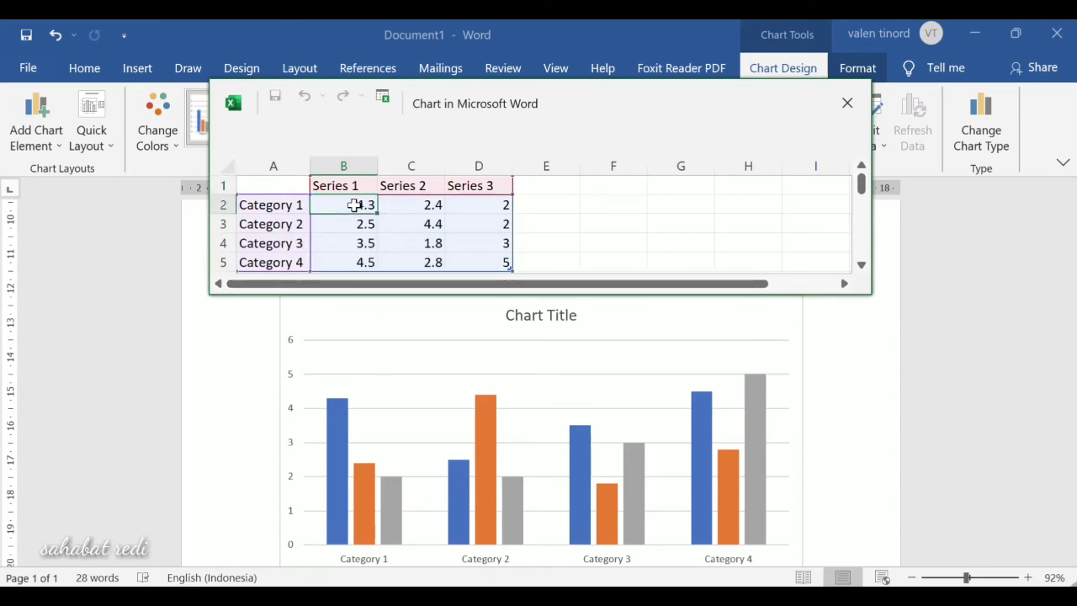
{"action": "type", "text": "7"}
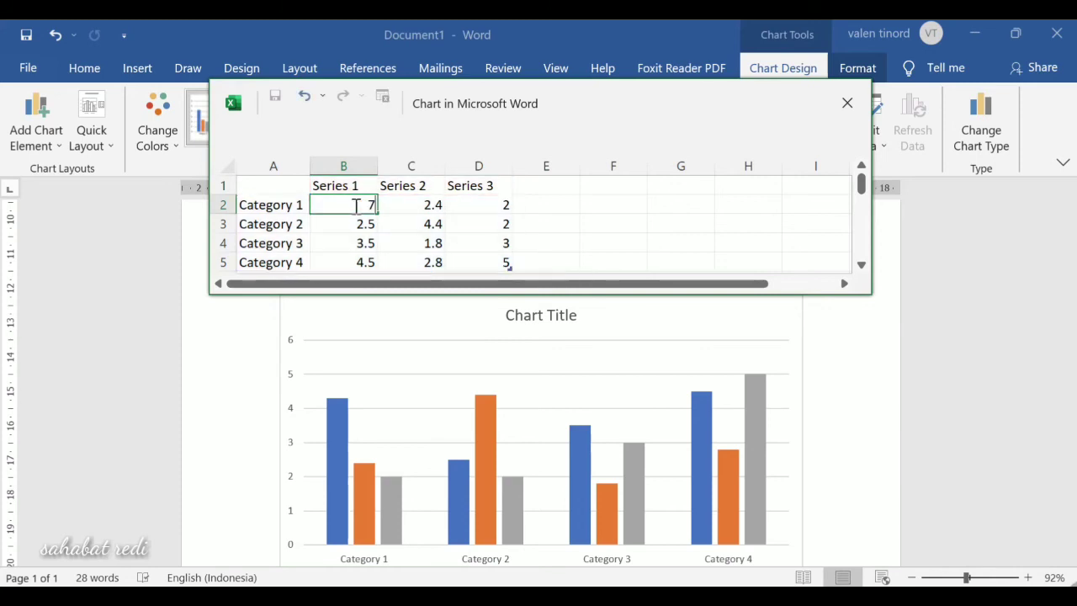
{"action": "left_click", "coordinate": [415, 207]}
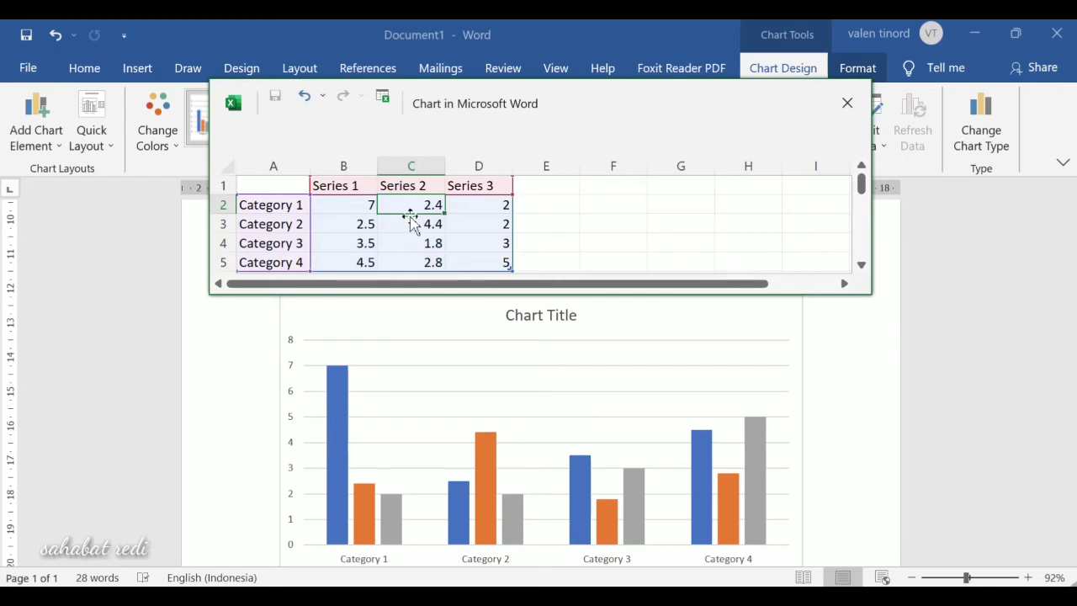
{"action": "type", "text": "4"}
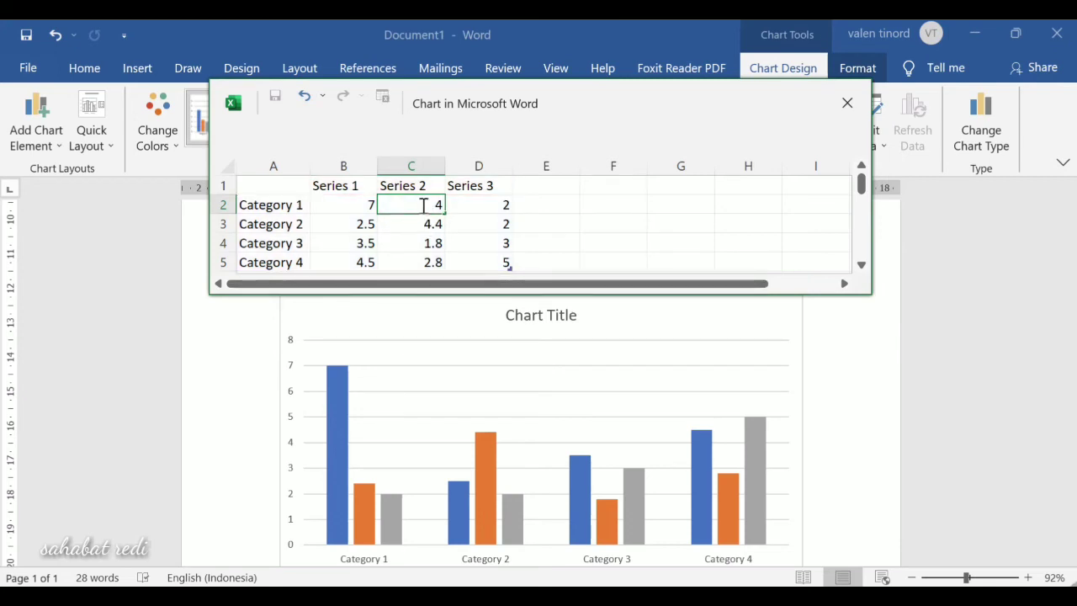
{"action": "key", "text": "BackSpace"}
{"action": "type", "text": "6"}
{"action": "left_click", "coordinate": [478, 211]}
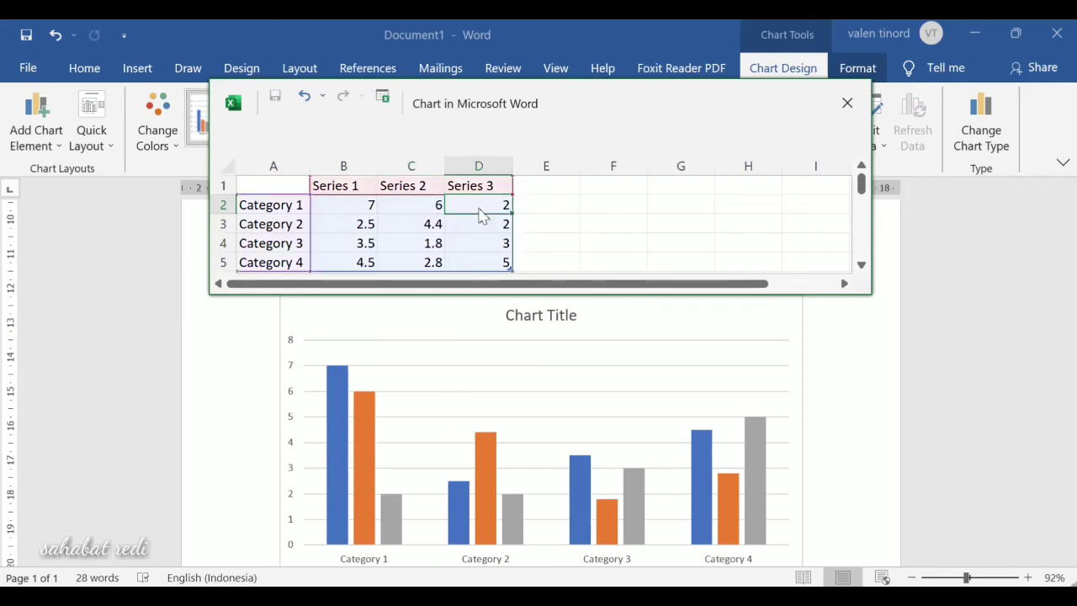
{"action": "type", "text": "5"}
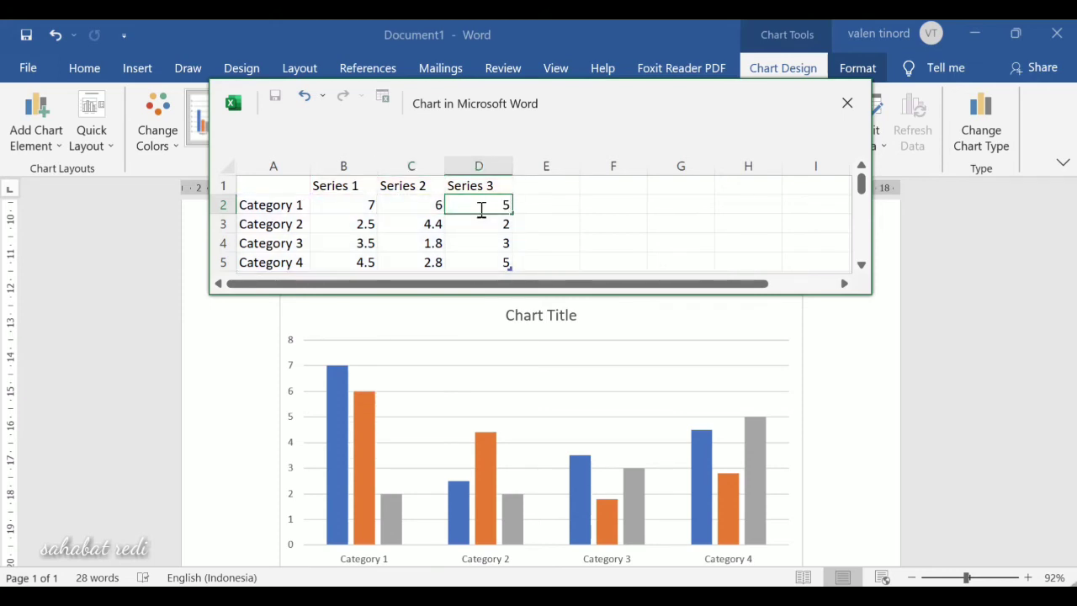
{"action": "left_click", "coordinate": [531, 223]}
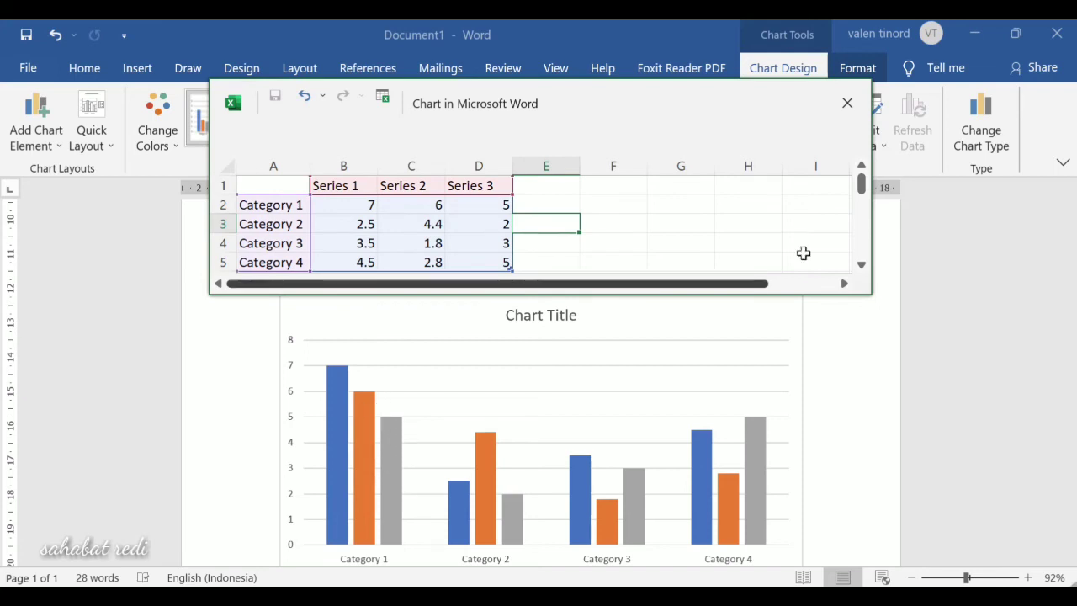
{"action": "left_click", "coordinate": [848, 103]}
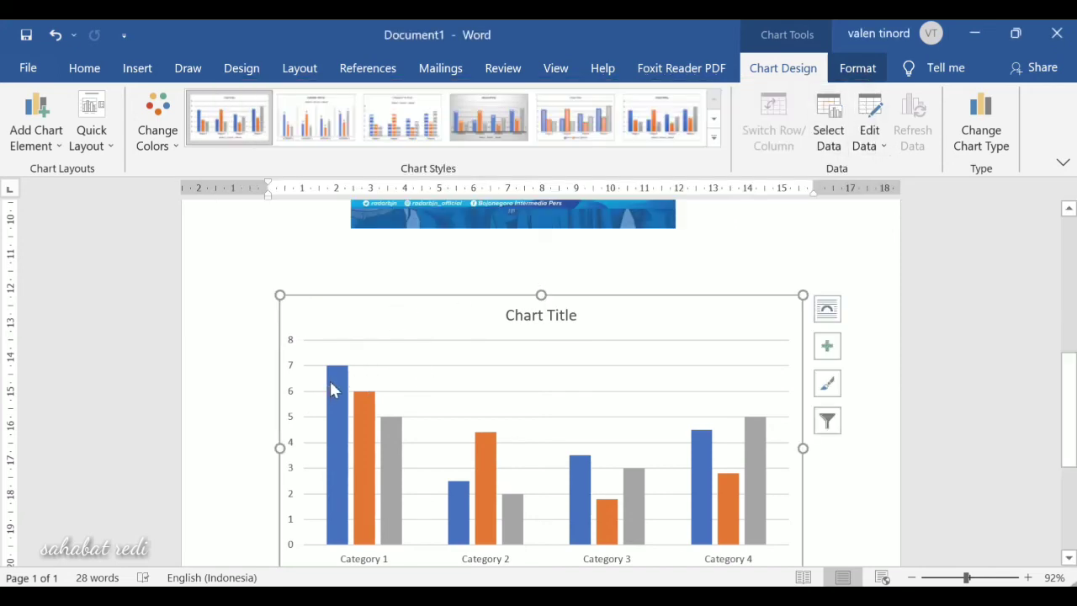
- Reopen the chart's data sheet to view its values and close it again
{"action": "left_click", "coordinate": [869, 139]}
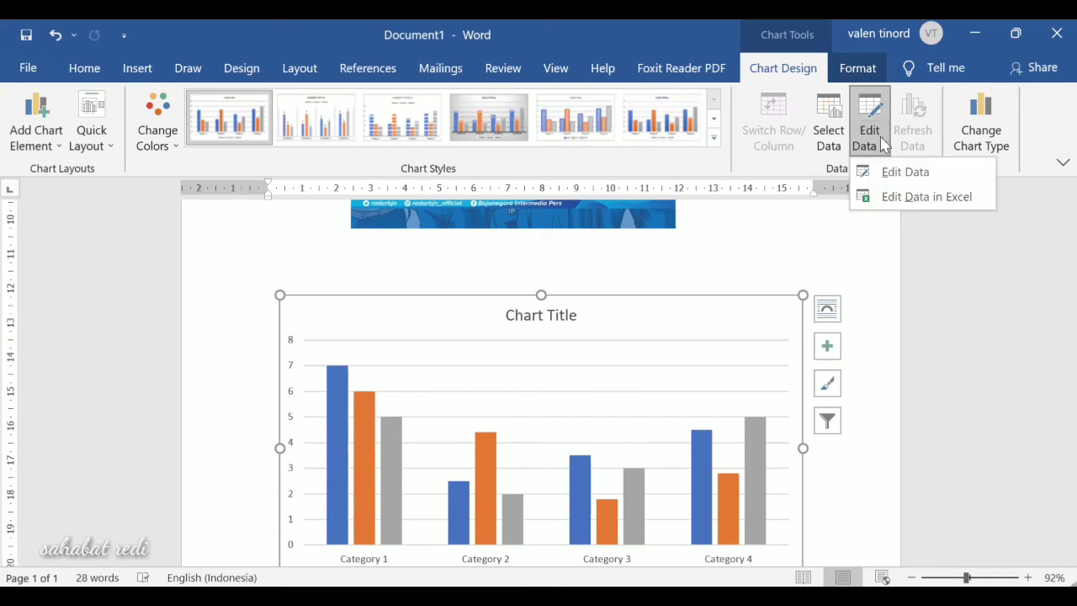
{"action": "left_click", "coordinate": [893, 177]}
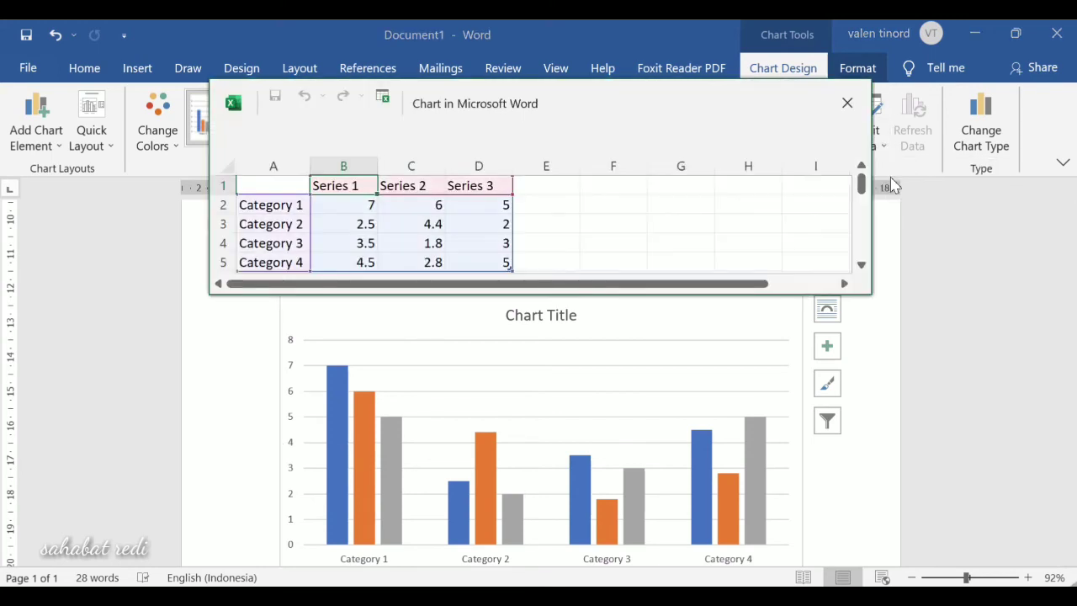
{"action": "left_click", "coordinate": [847, 103]}
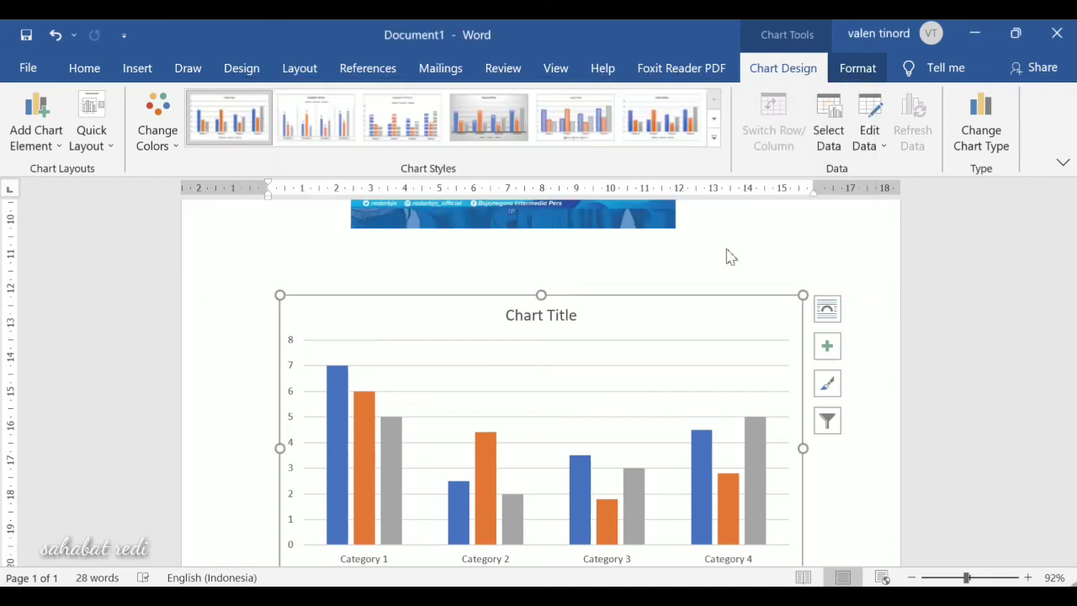
- Replace the chart's title text with "Grafik"
{"action": "left_click", "coordinate": [572, 315]}
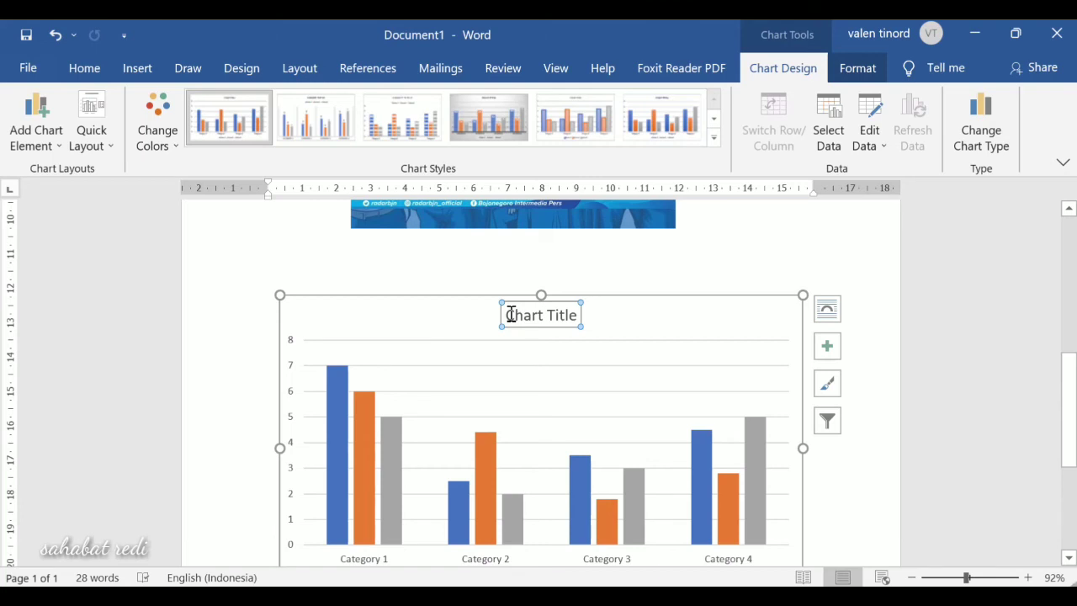
{"action": "left_click", "coordinate": [649, 316]}
{"action": "left_click", "coordinate": [572, 317]}
{"action": "left_click_drag", "start_coordinate": [511, 318], "coordinate": [581, 317]}
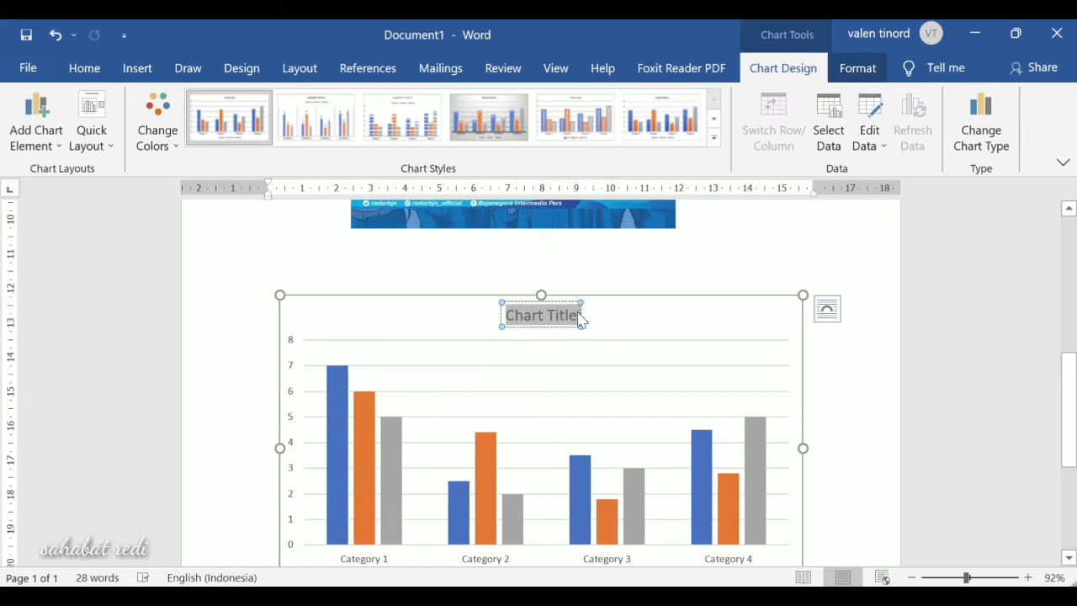
{"action": "type", "text": "Grafik"}
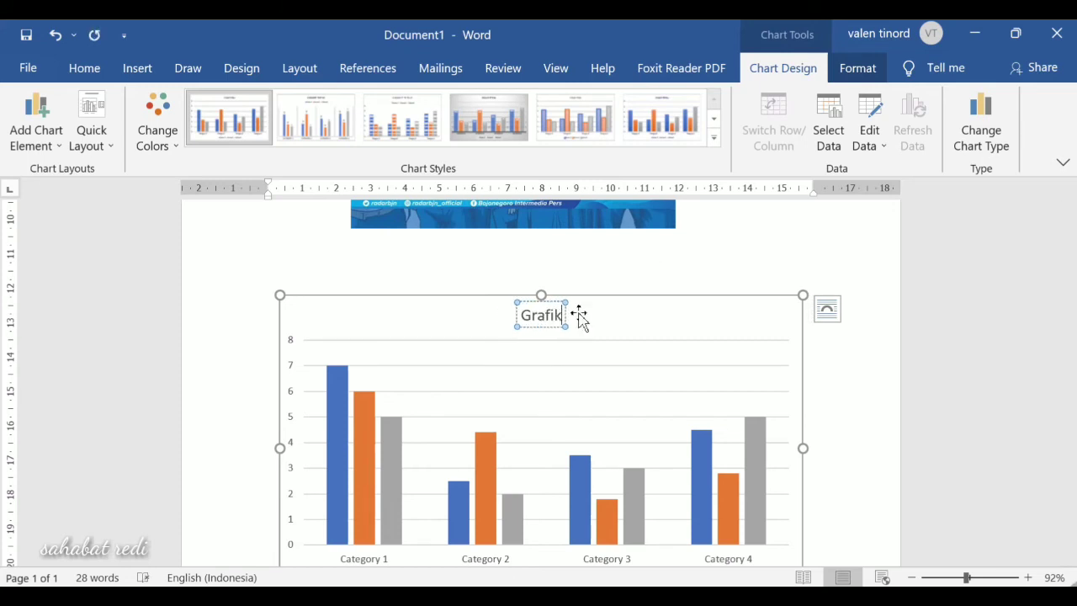
{"action": "left_click", "coordinate": [829, 362]}
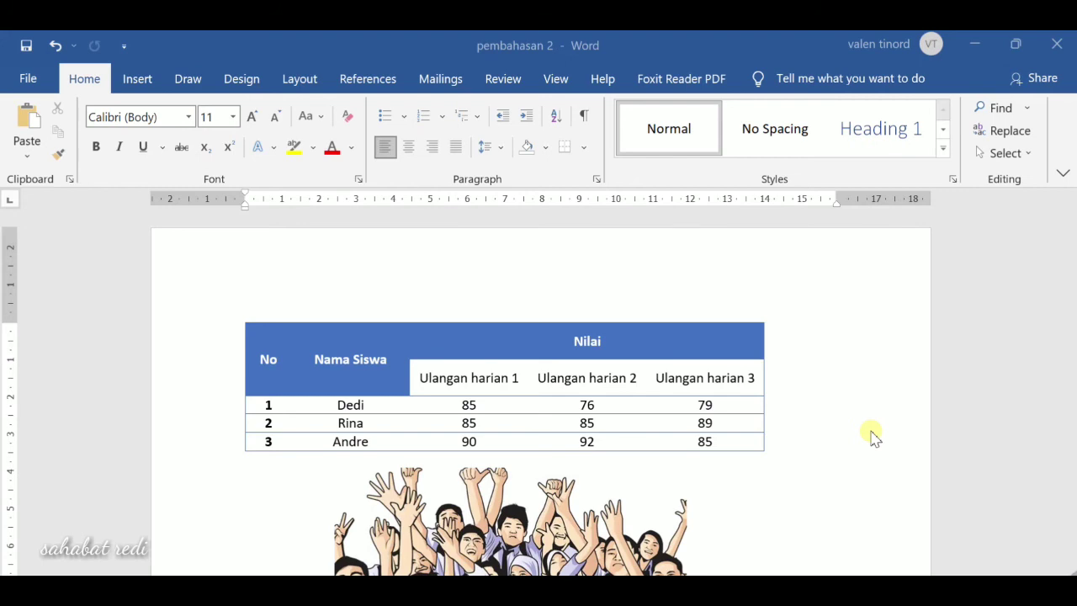
- Look through the built-in header designs and insert a Blank header with the text "Menyisipkan Header"
{"action": "left_click", "coordinate": [140, 81]}
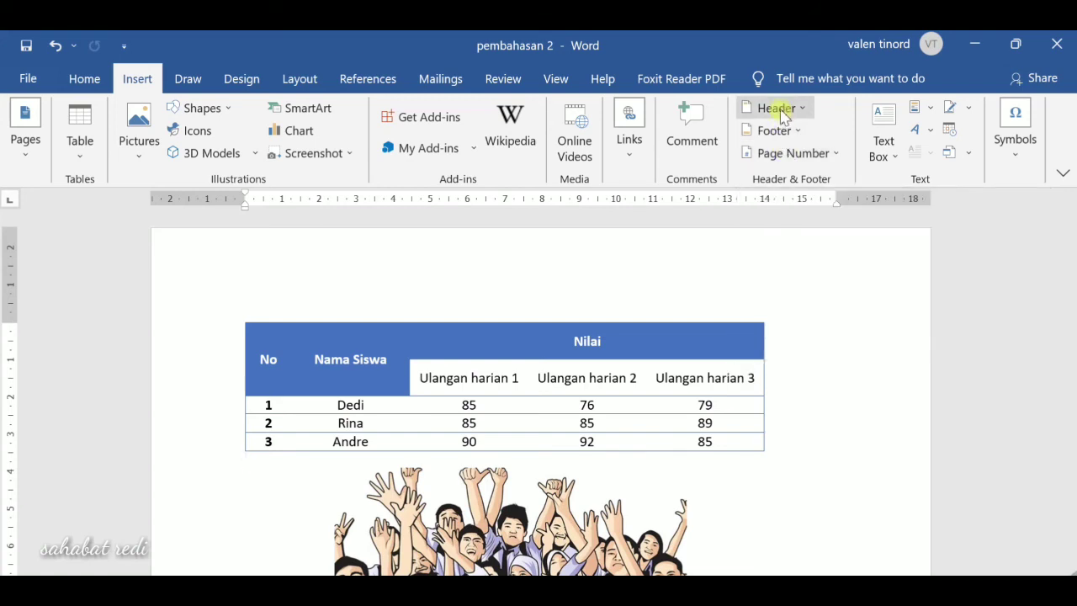
{"action": "left_click", "coordinate": [780, 111]}
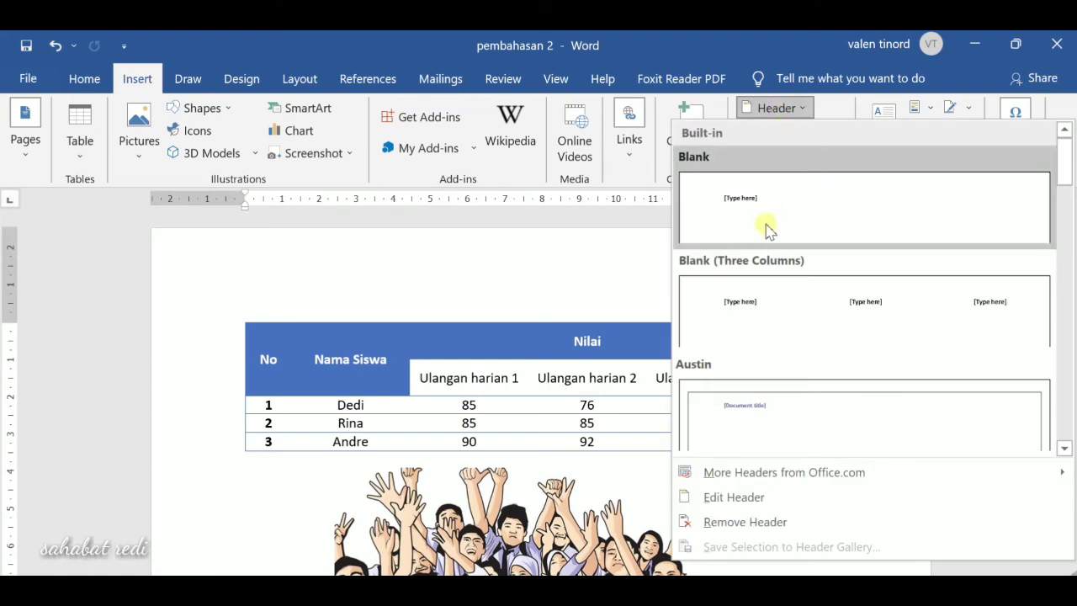
{"action": "left_click_drag", "start_coordinate": [1066, 168], "coordinate": [1066, 406]}
{"action": "mouse_move", "coordinate": [753, 478]}
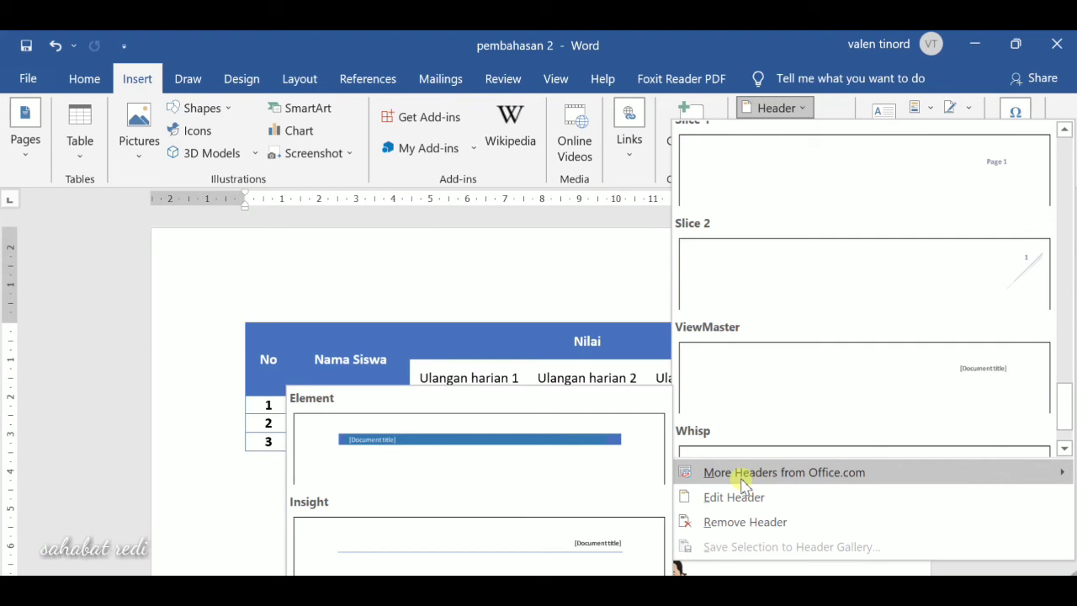
{"action": "left_click_drag", "start_coordinate": [1066, 397], "coordinate": [1065, 135]}
{"action": "left_click", "coordinate": [738, 215]}
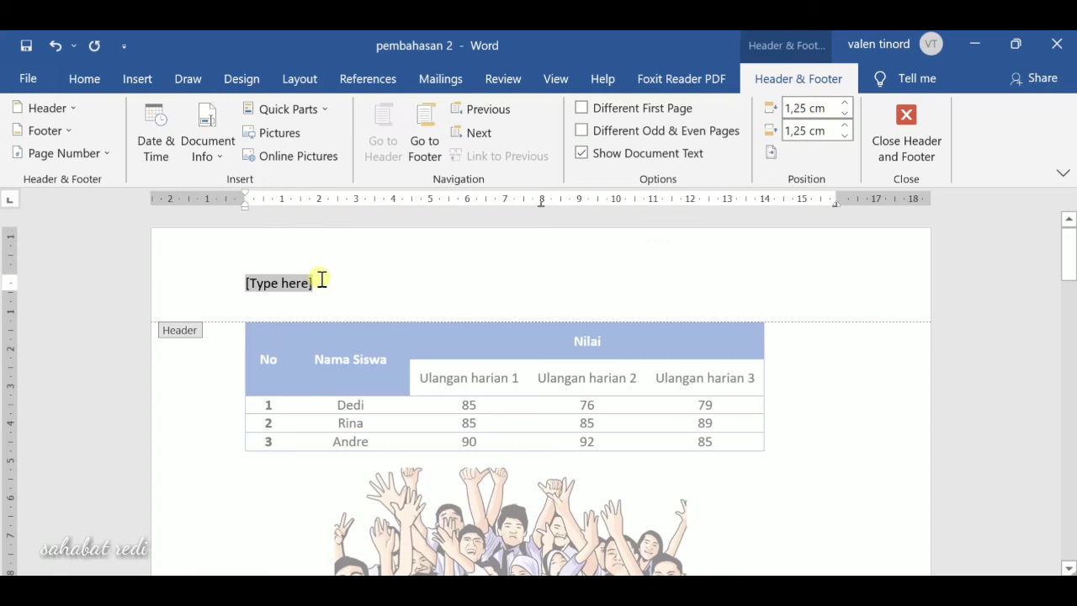
{"action": "type", "text": "Men"}
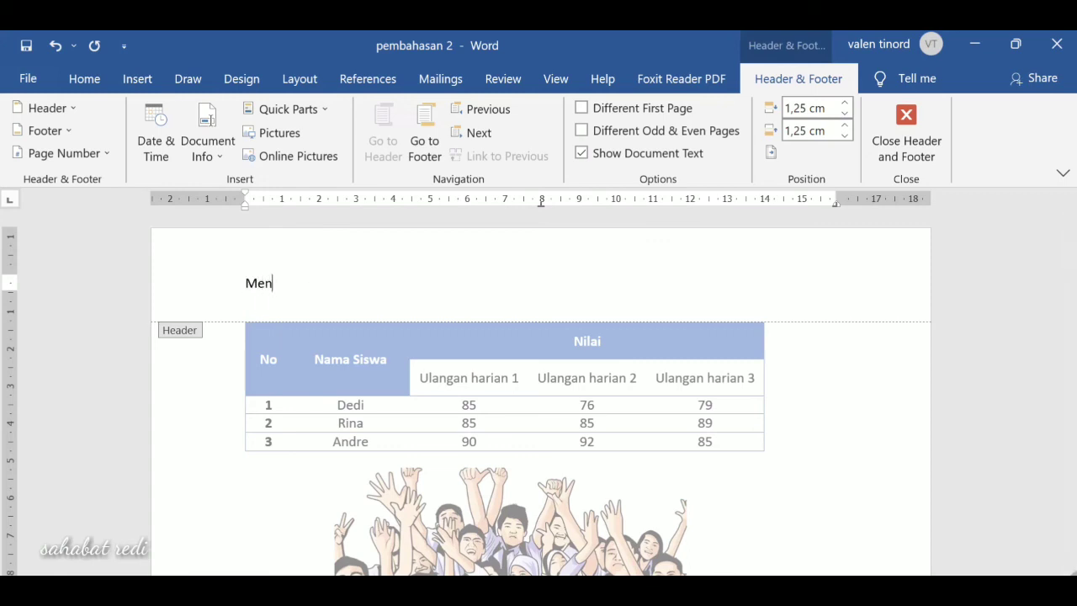
{"action": "type", "text": "yisipkan Header"}
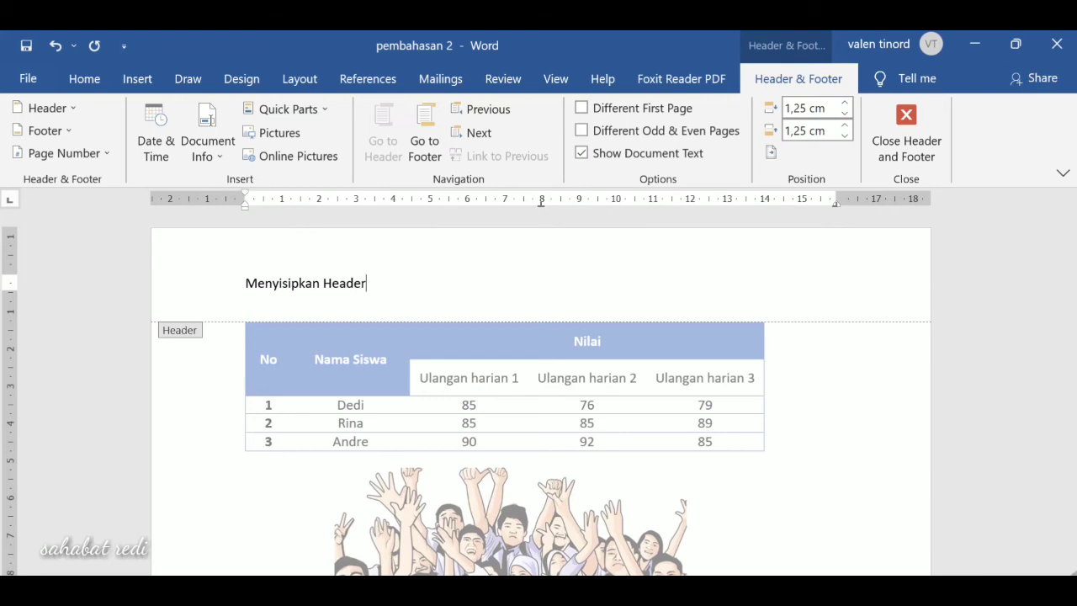
- Italicize and right-align the header text, and return to the document body
{"action": "left_click_drag", "start_coordinate": [371, 283], "coordinate": [248, 284]}
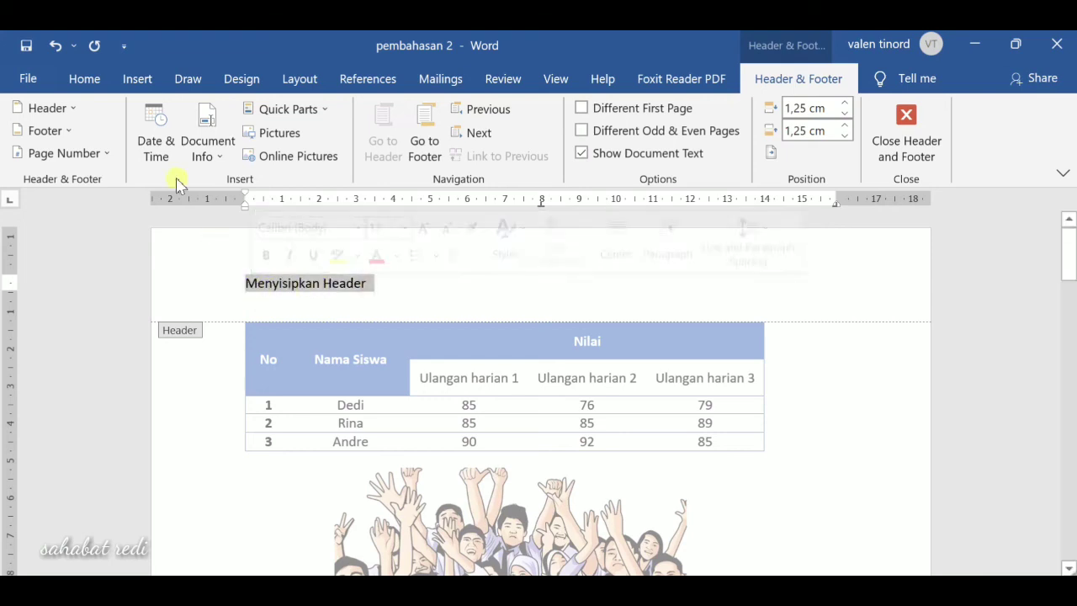
{"action": "left_click", "coordinate": [91, 77]}
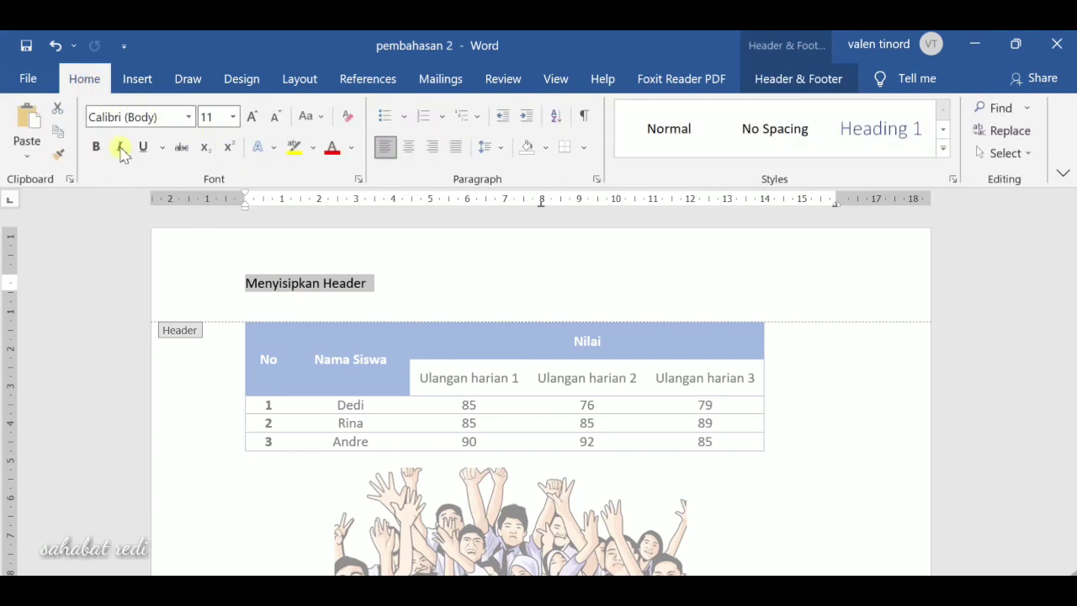
{"action": "left_click", "coordinate": [120, 148]}
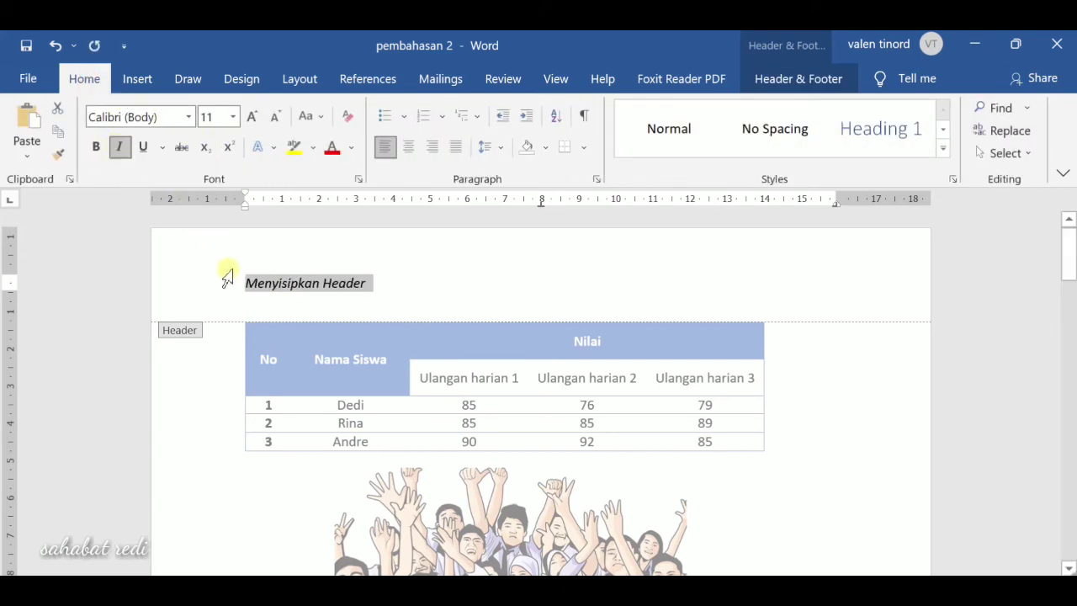
{"action": "left_click", "coordinate": [247, 284]}
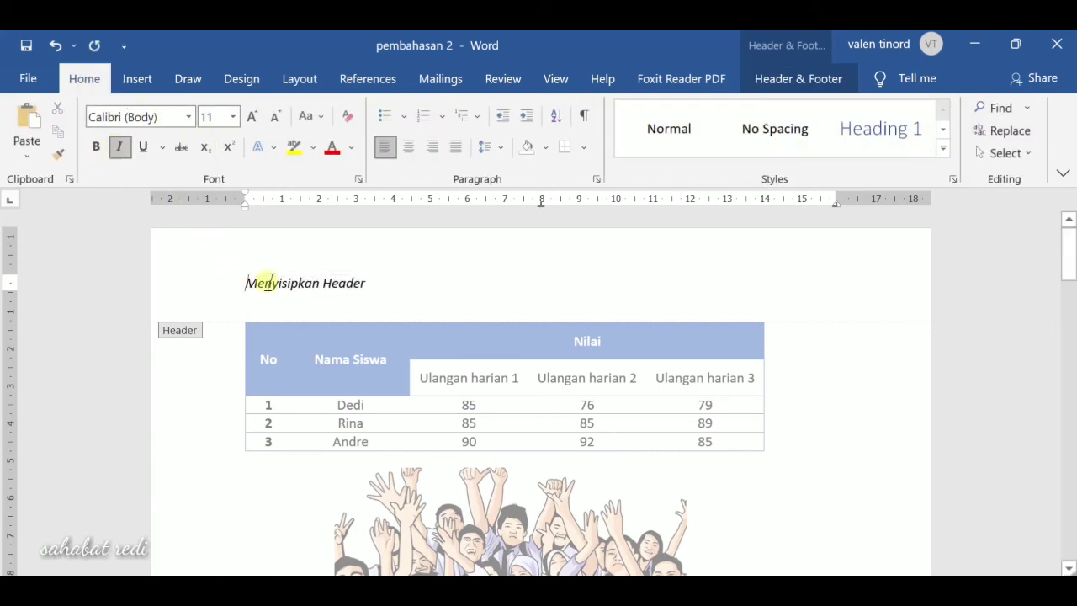
{"action": "key", "text": "ctrl+e"}
{"action": "key", "text": "ctrl+r"}
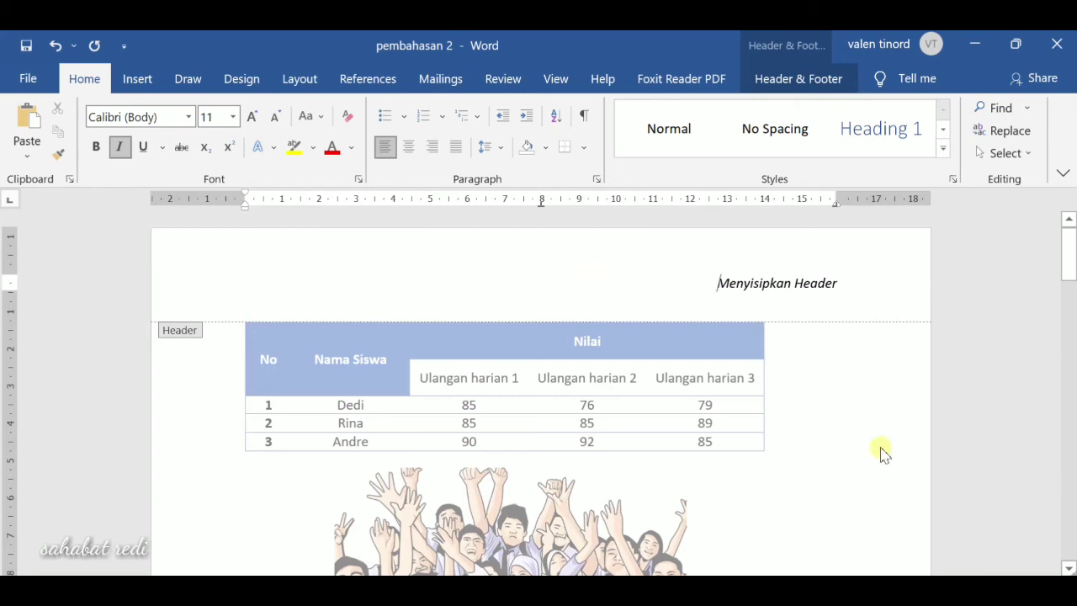
{"action": "double_click", "coordinate": [801, 444]}
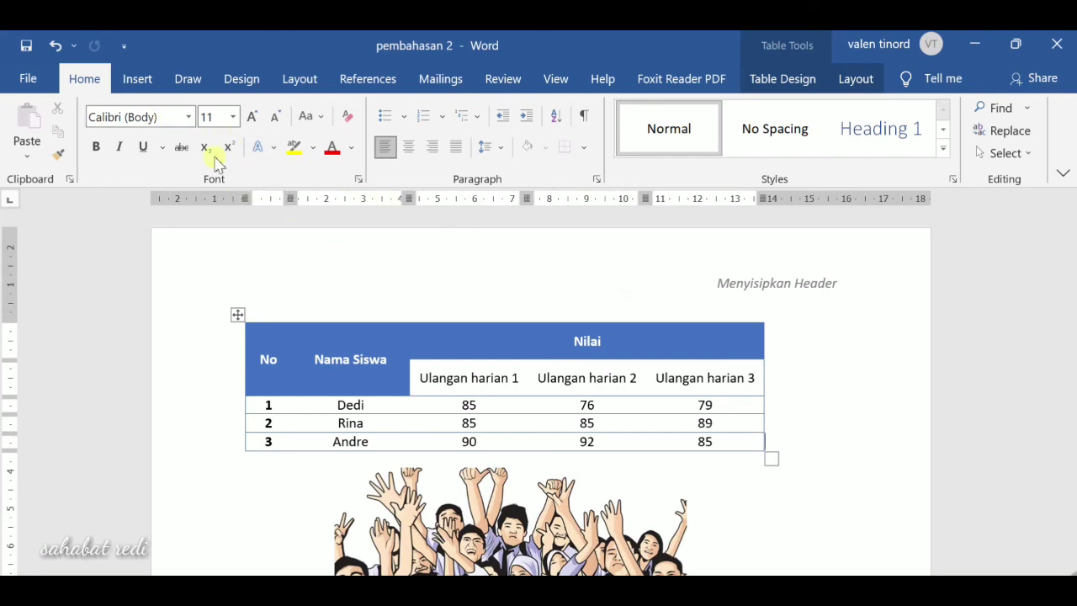
- Insert a Blank footer with the text "Menyisipkan footer"
{"action": "left_click", "coordinate": [138, 77]}
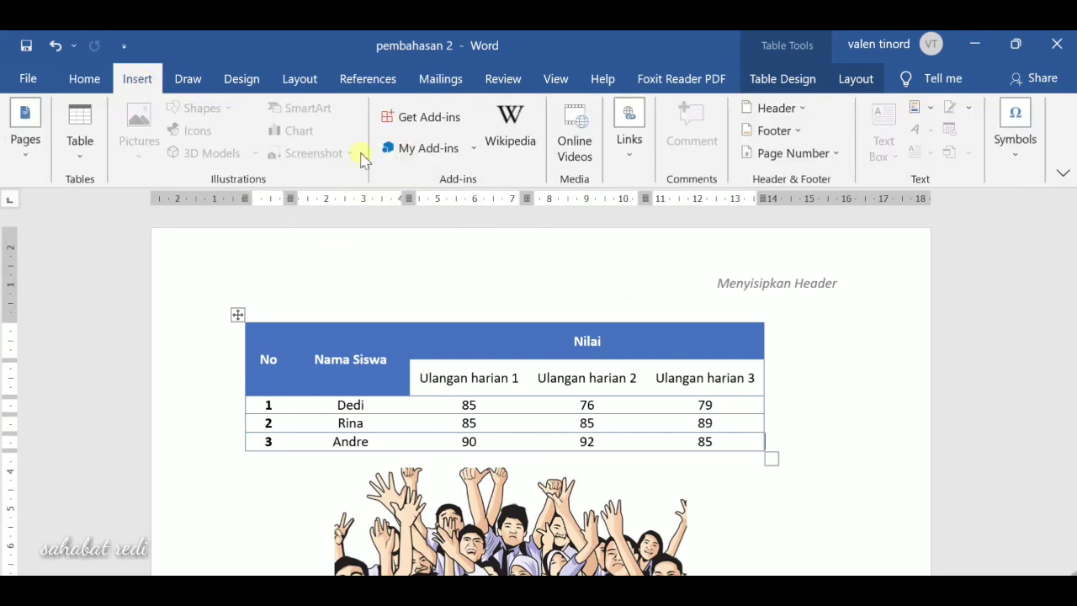
{"action": "left_click", "coordinate": [770, 131]}
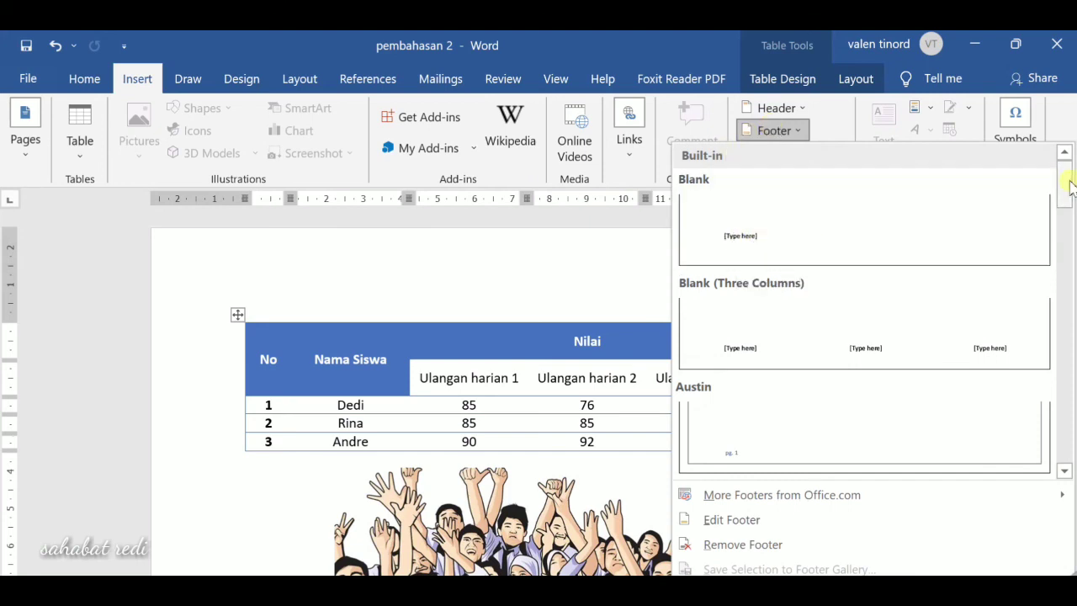
{"action": "mouse_move", "coordinate": [1069, 186]}
{"action": "left_mouse_down"}
{"action": "mouse_move", "coordinate": [1069, 208]}
{"action": "mouse_move", "coordinate": [1069, 186]}
{"action": "left_mouse_up"}
{"action": "left_click", "coordinate": [791, 232]}
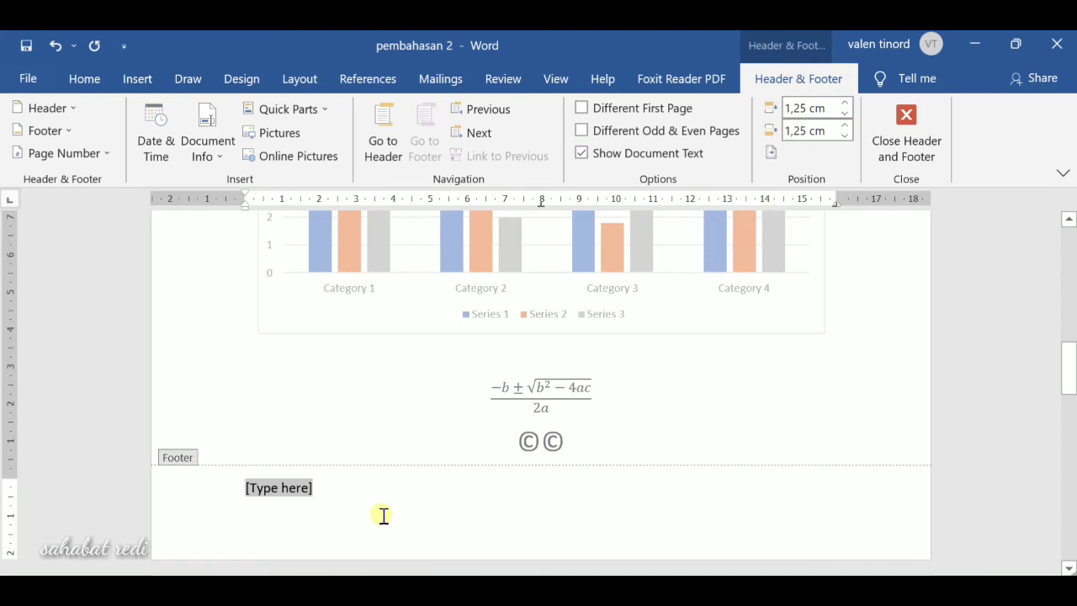
{"action": "type", "text": "M"}
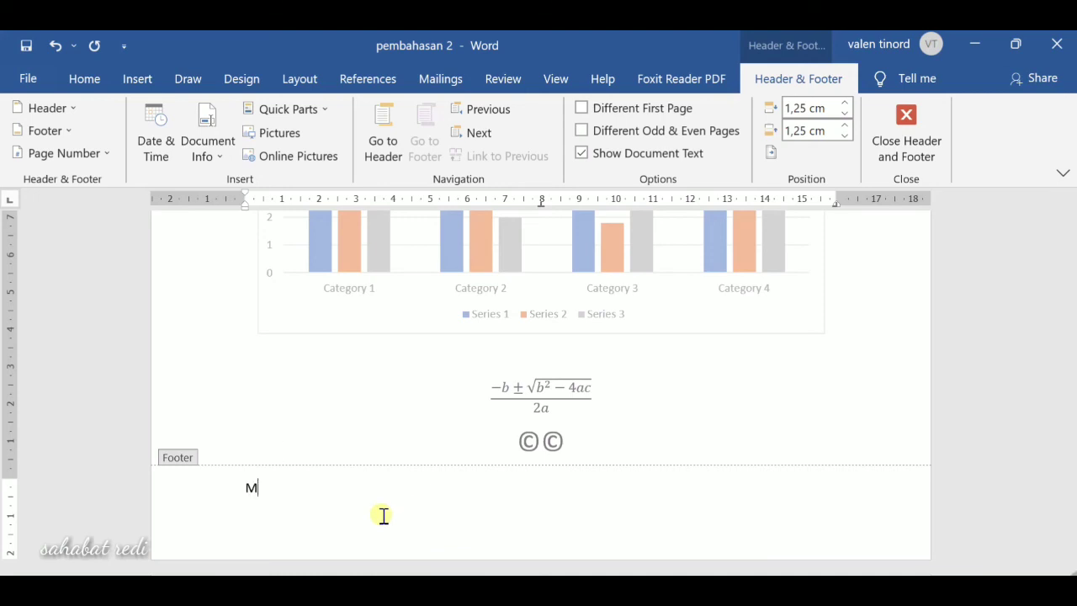
{"action": "type", "text": "enyisip"}
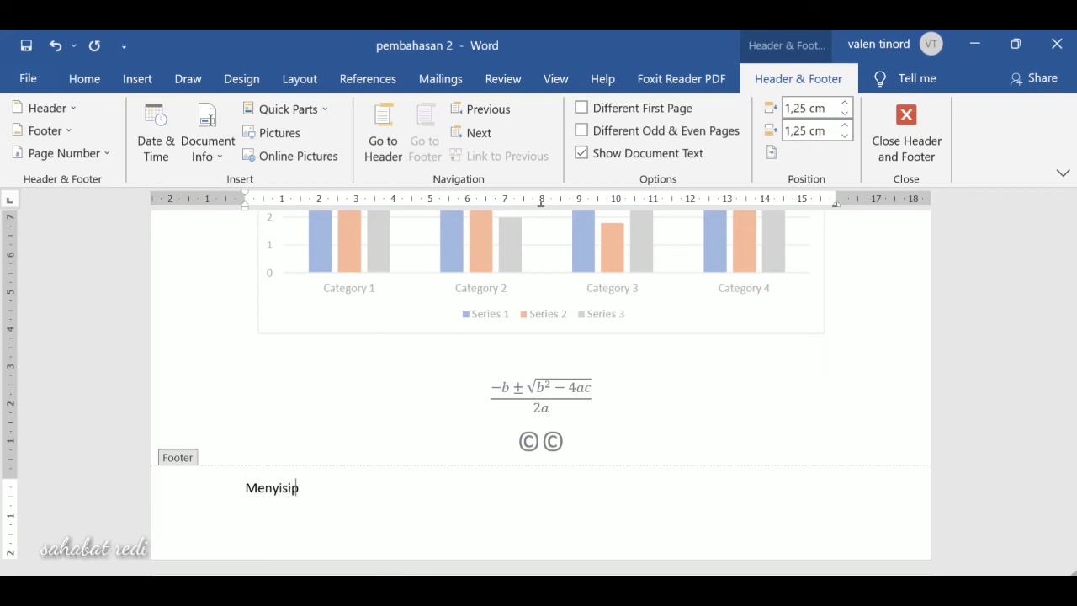
{"action": "type", "text": "kan footer"}
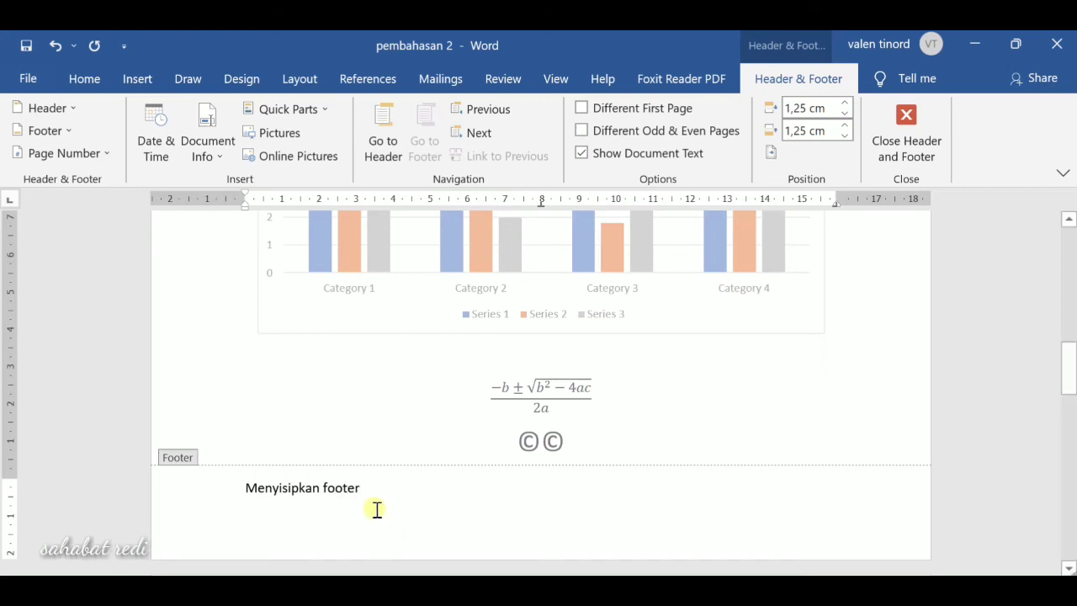
- Make the footer text "Menyisipkan footer" bold and italic
{"action": "left_click_drag", "start_coordinate": [371, 488], "coordinate": [244, 488]}
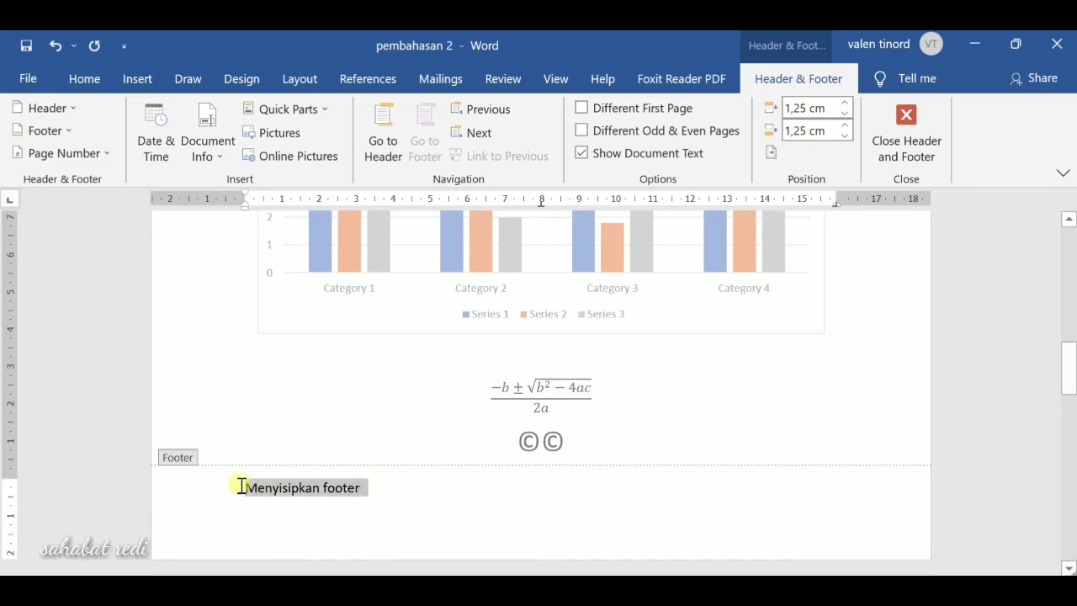
{"action": "left_click", "coordinate": [84, 78]}
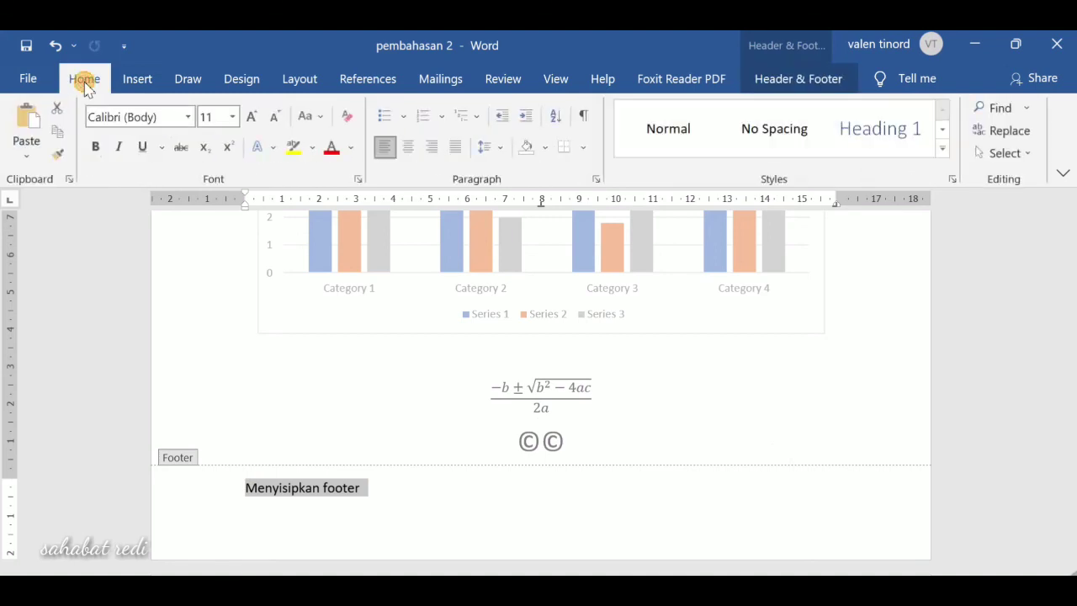
{"action": "left_click", "coordinate": [101, 150]}
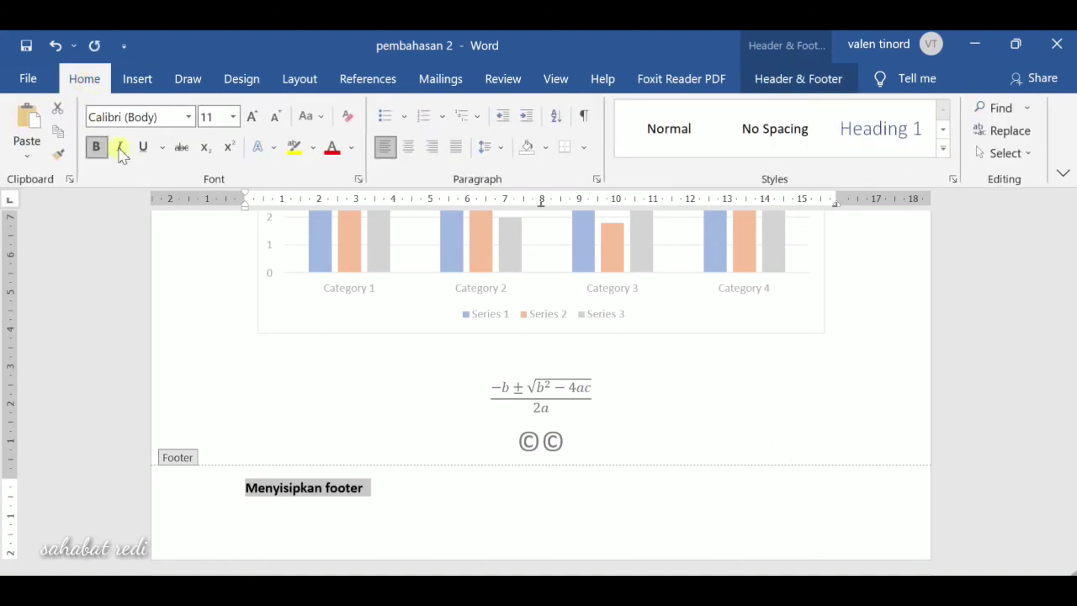
{"action": "left_click", "coordinate": [122, 150]}
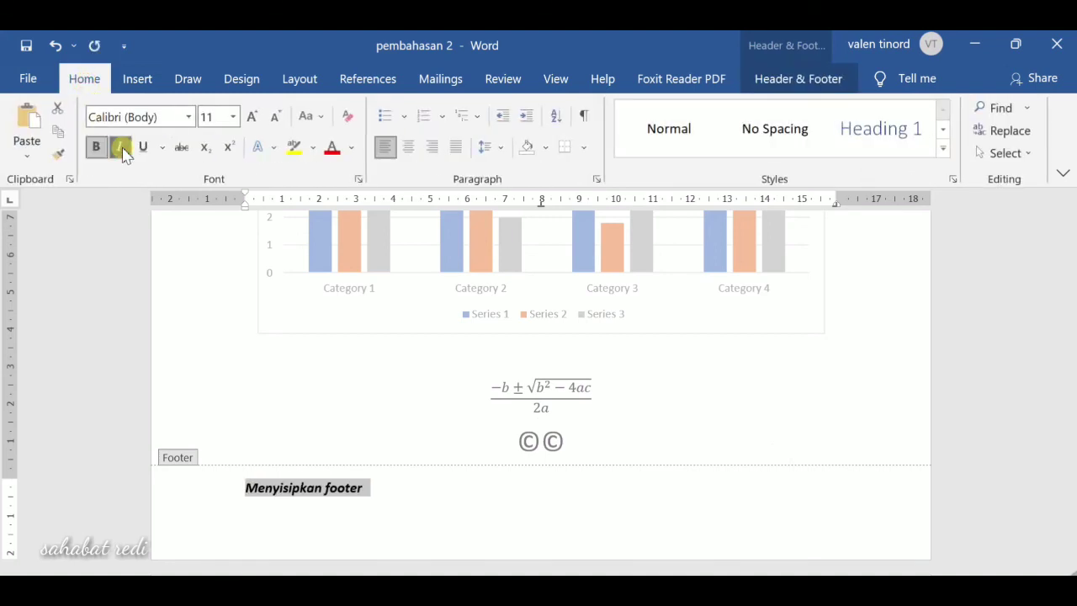
- Try shifting the footer text to the right margin with two tabs, and remove both tabs again
{"action": "left_click", "coordinate": [254, 487]}
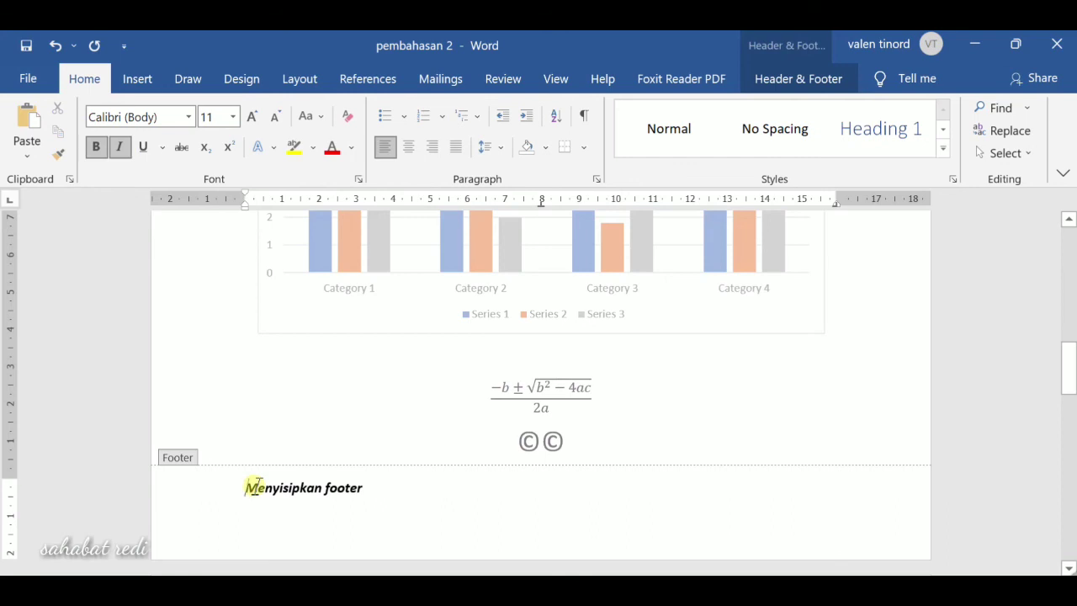
{"action": "key", "text": "Tab"}
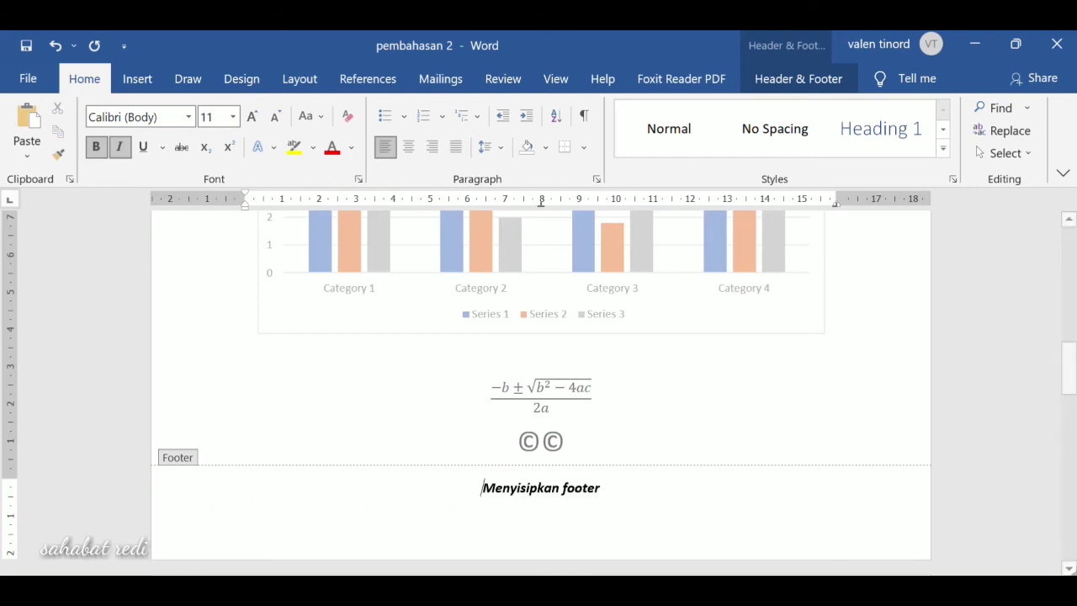
{"action": "key", "text": "Tab"}
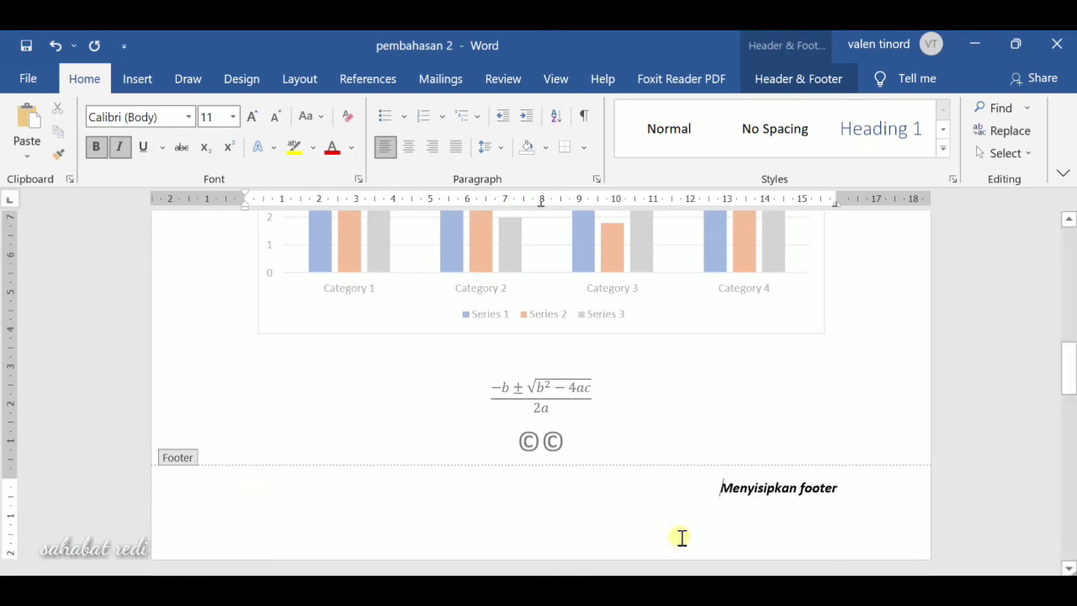
{"action": "left_click", "coordinate": [738, 493]}
{"action": "key", "text": "BackSpace"}
{"action": "key", "text": "BackSpace"}
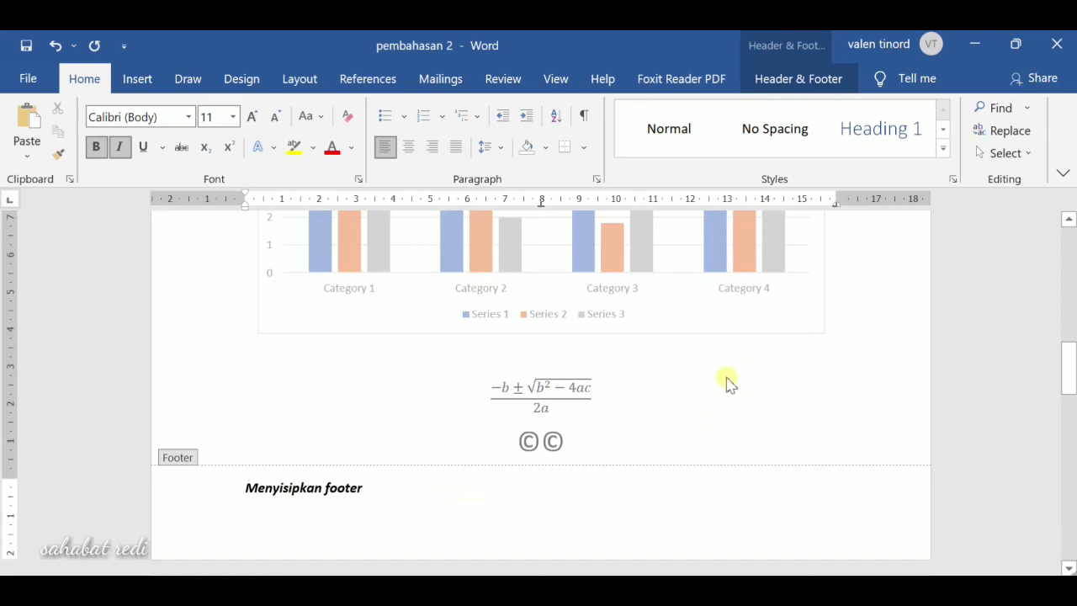
- Return to the document body and insert a Plain Number 3 page number at the bottom of the page
{"action": "double_click", "coordinate": [713, 355]}
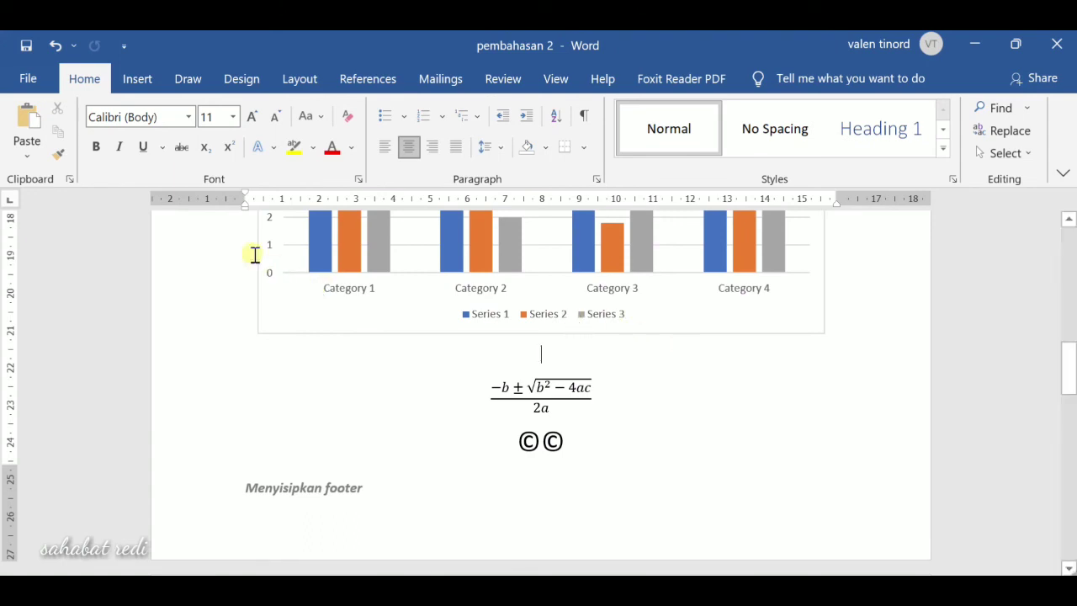
{"action": "left_click", "coordinate": [137, 79]}
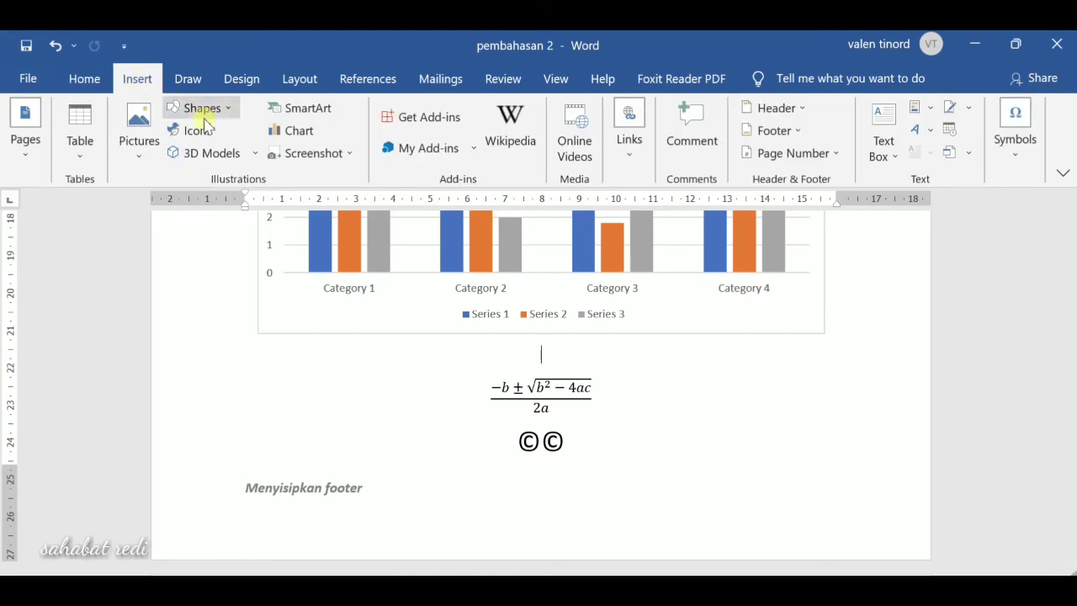
{"action": "left_click", "coordinate": [813, 159]}
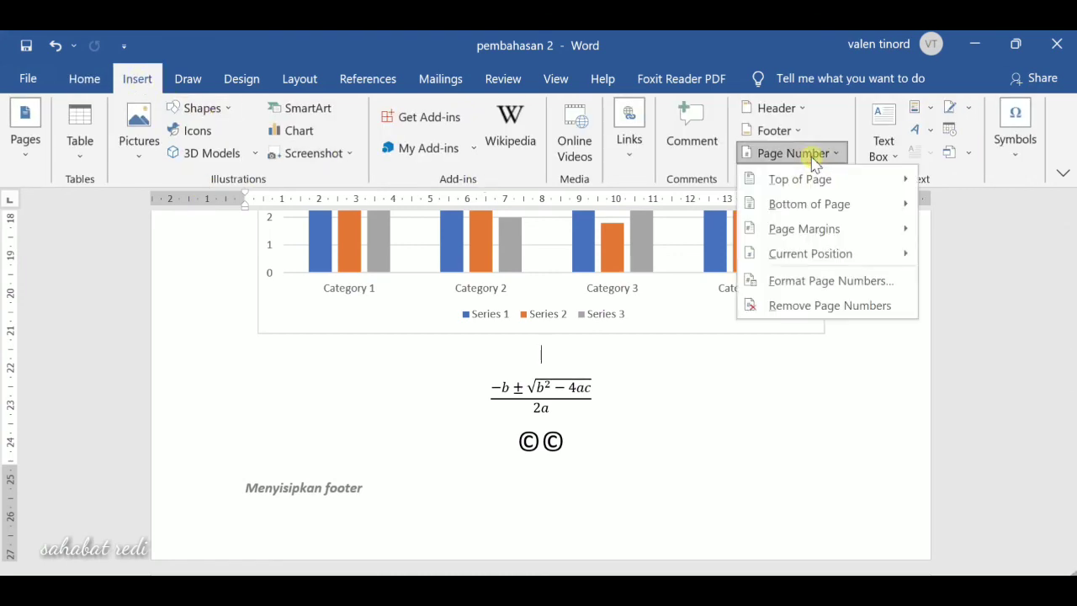
{"action": "mouse_move", "coordinate": [808, 183]}
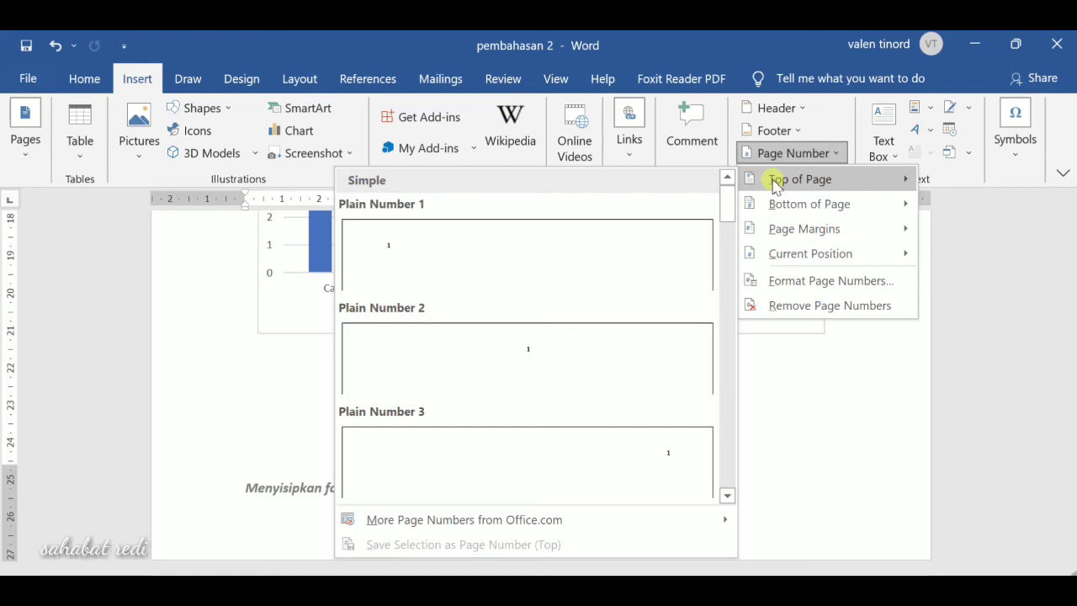
{"action": "mouse_move", "coordinate": [785, 212]}
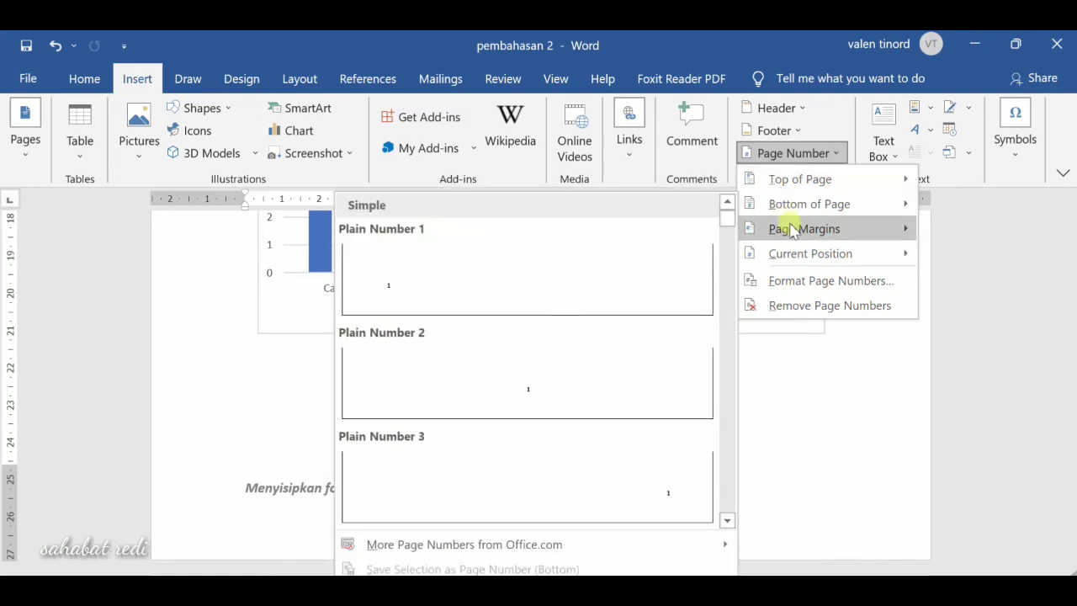
{"action": "mouse_move", "coordinate": [801, 264]}
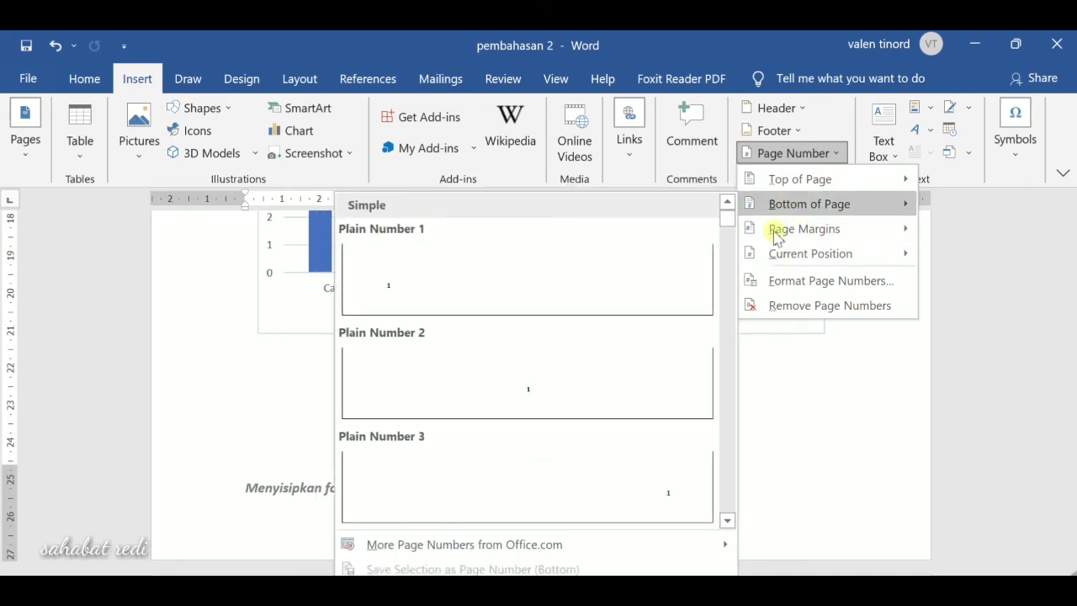
{"action": "left_click", "coordinate": [635, 474]}
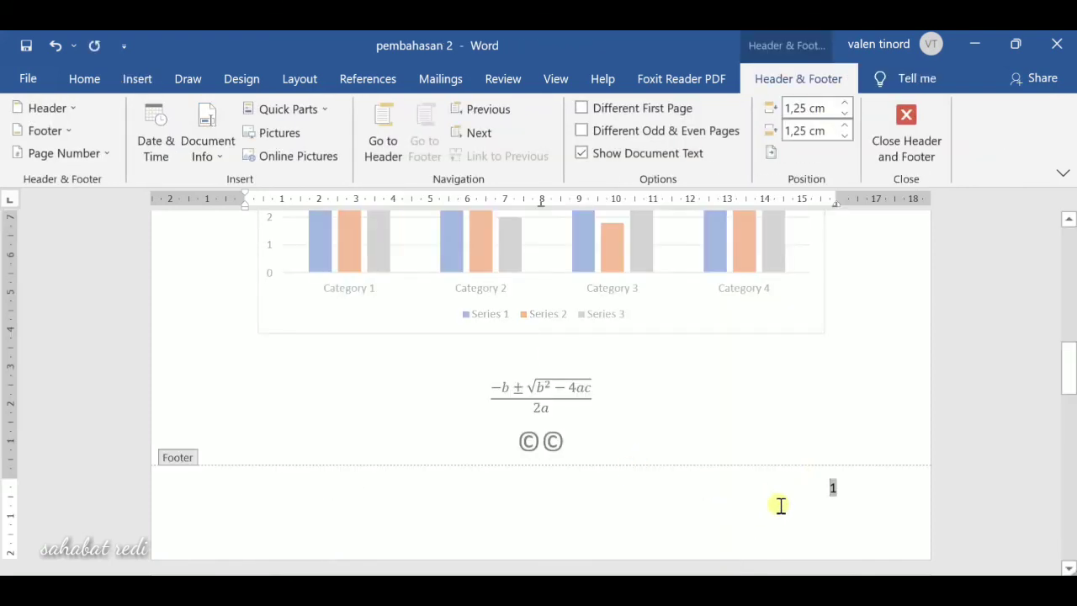